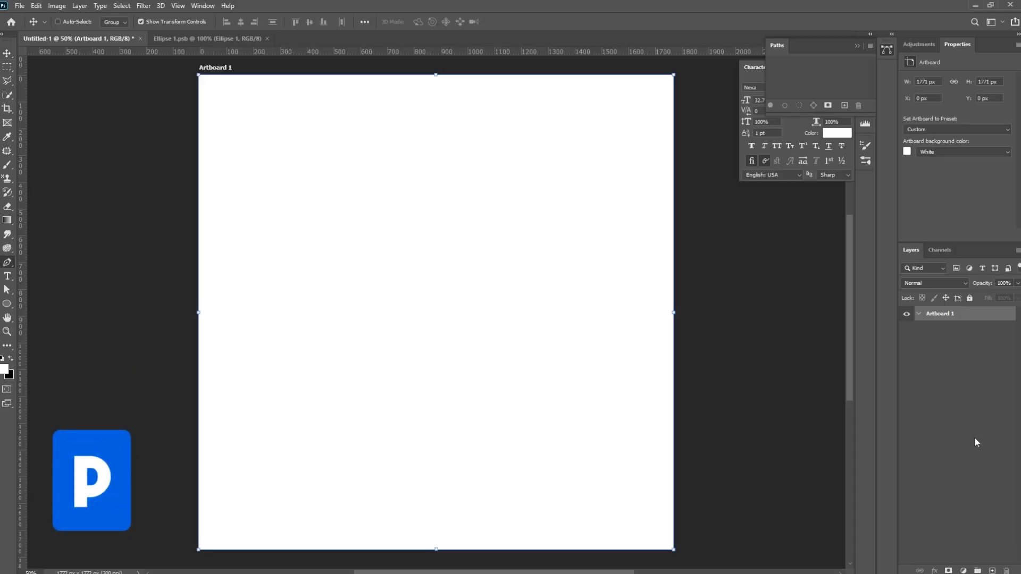
Draw a closed curved path with four anchor points in the upper part of the blank artboard using the Pen tool.
left_click(7, 263)
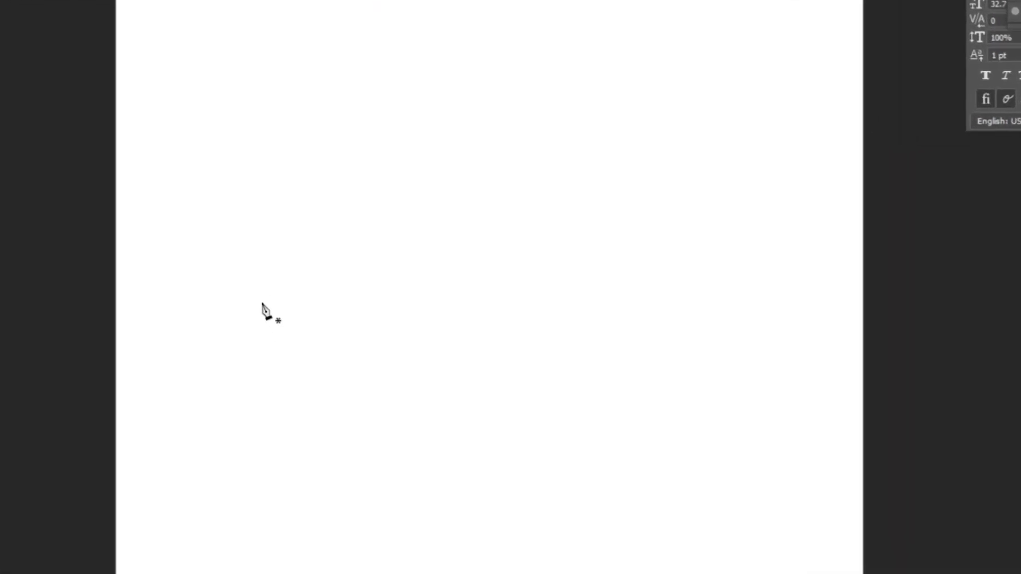
left_click(322, 438)
left_click(330, 207)
left_click_drag(349, 196, 418, 172)
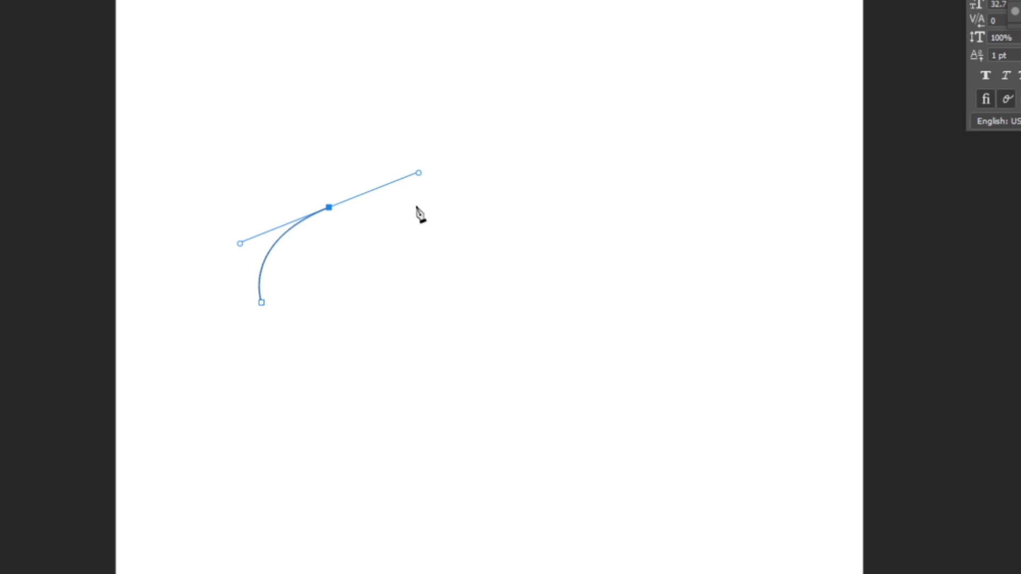
left_click_drag(490, 250, 418, 488)
left_click_drag(354, 417, 340, 313)
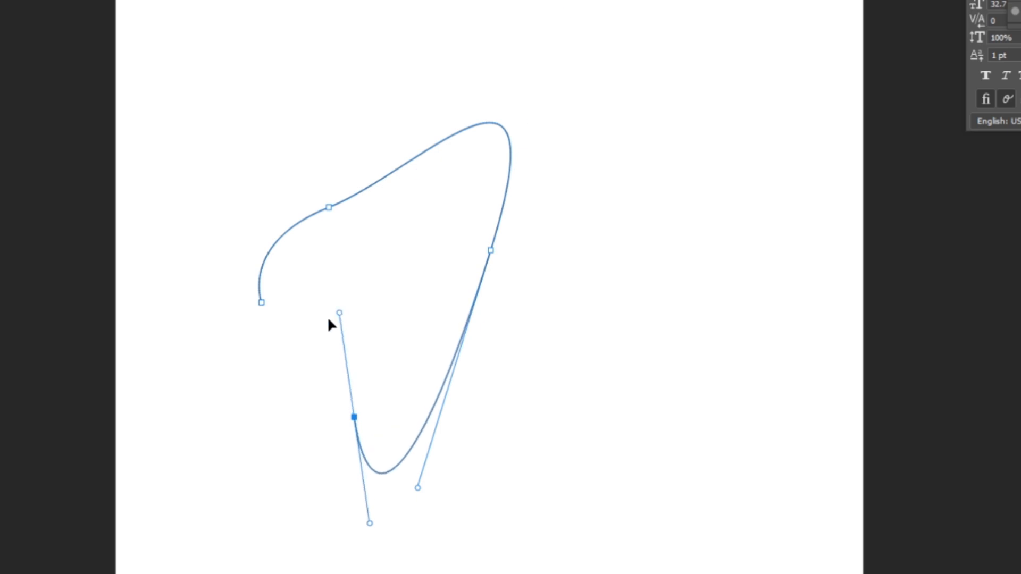
left_click_drag(261, 302, 210, 351)
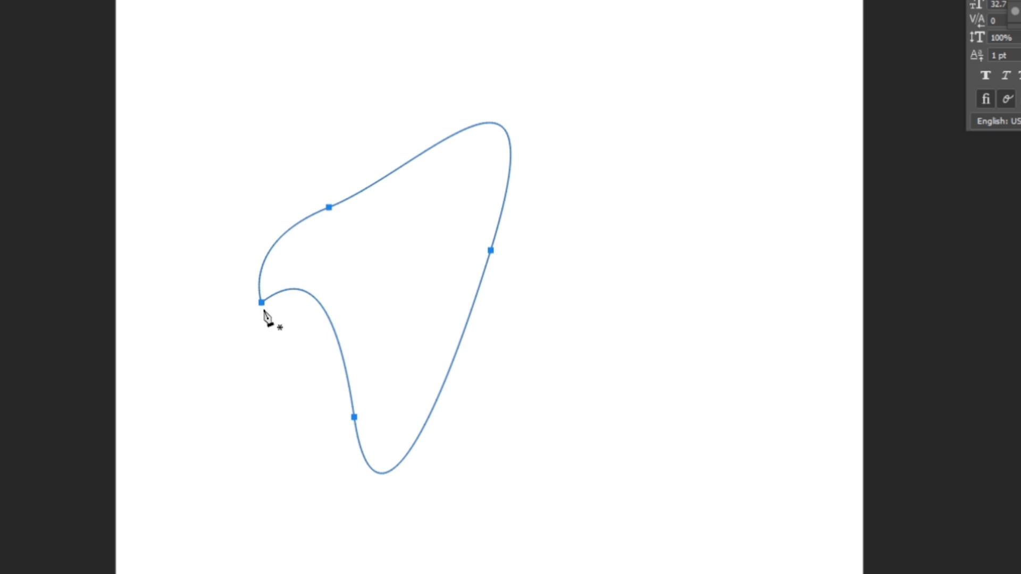
Try converting the closed path into a new anti-aliased selection with a feather radius of 0 pixels, and undo the conversion.
right_click(339, 291)
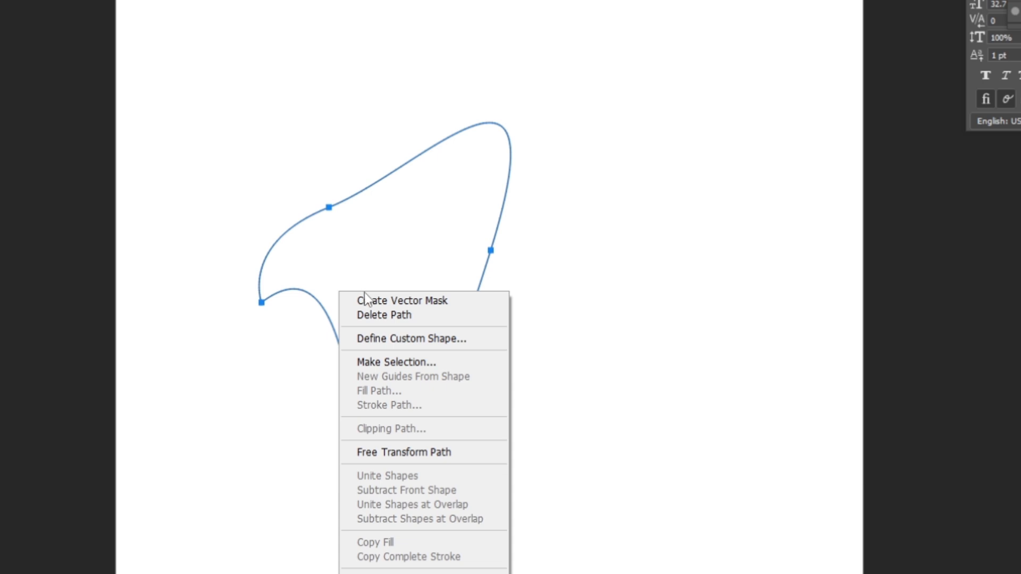
left_click(413, 364)
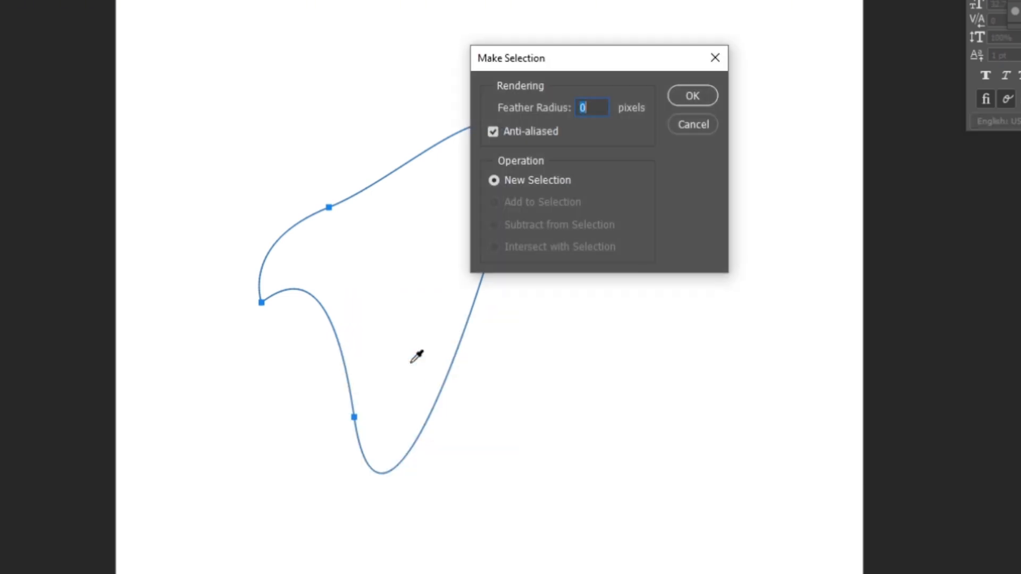
left_click(703, 94)
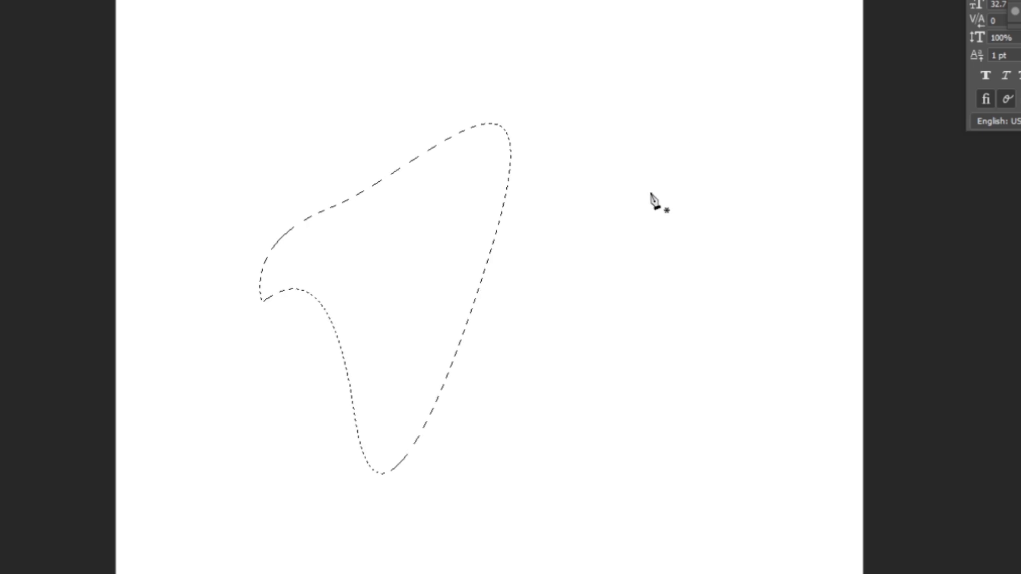
key("ctrl+z")
Make a selection from the path once more with a 0-pixel feather radius, and bring the path outline back.
right_click(429, 283)
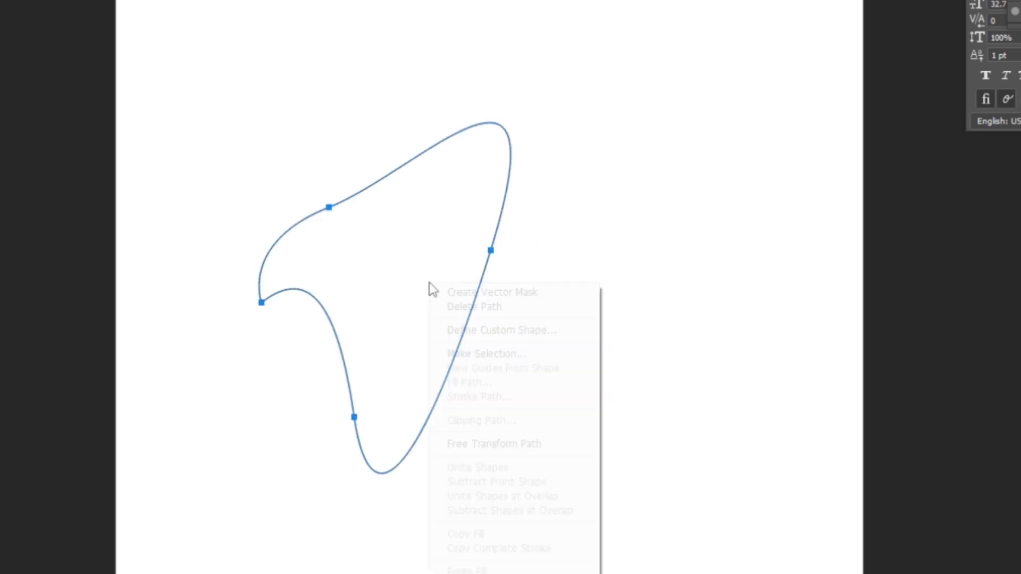
left_click(529, 353)
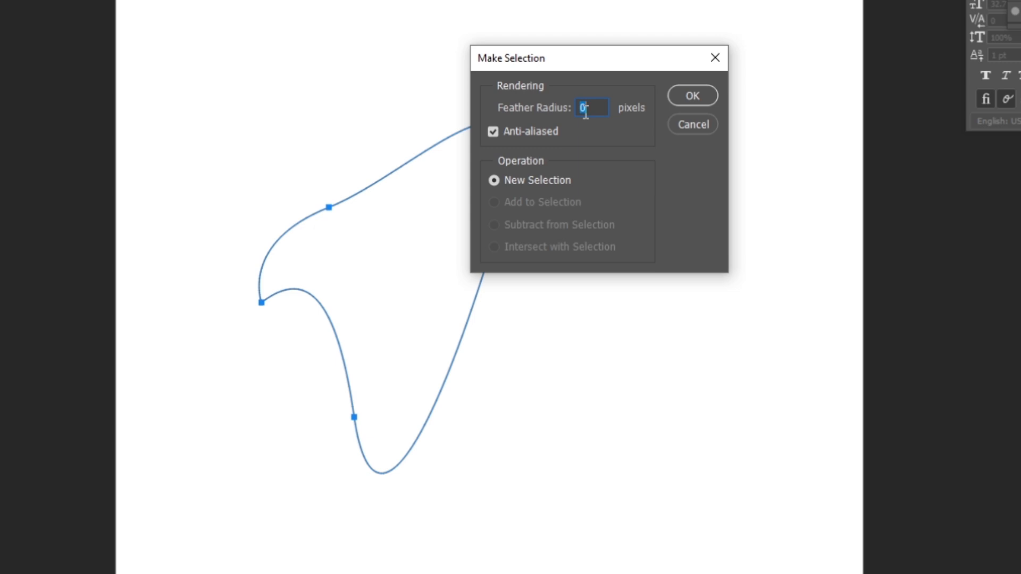
left_click(694, 94)
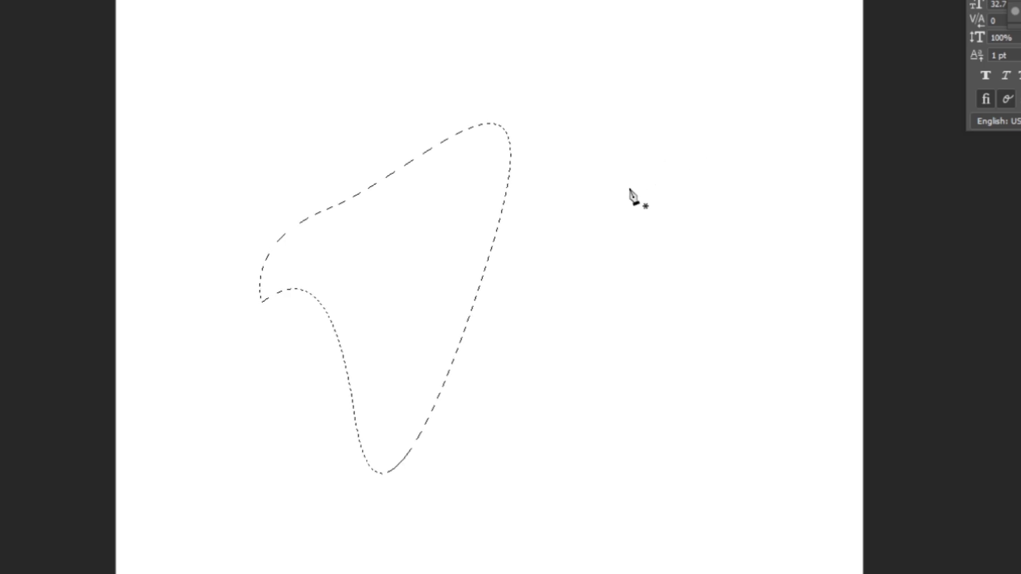
key("a")
key("ctrl+d")
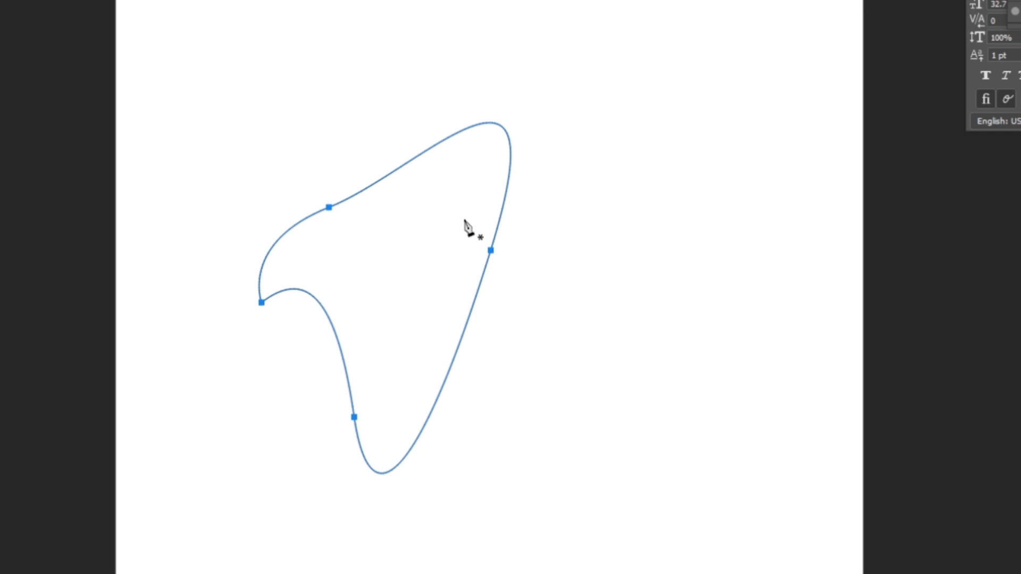
Select the path's anchor points individually, and move the right one outward and adjust both its handles to round the curve.
key("a")
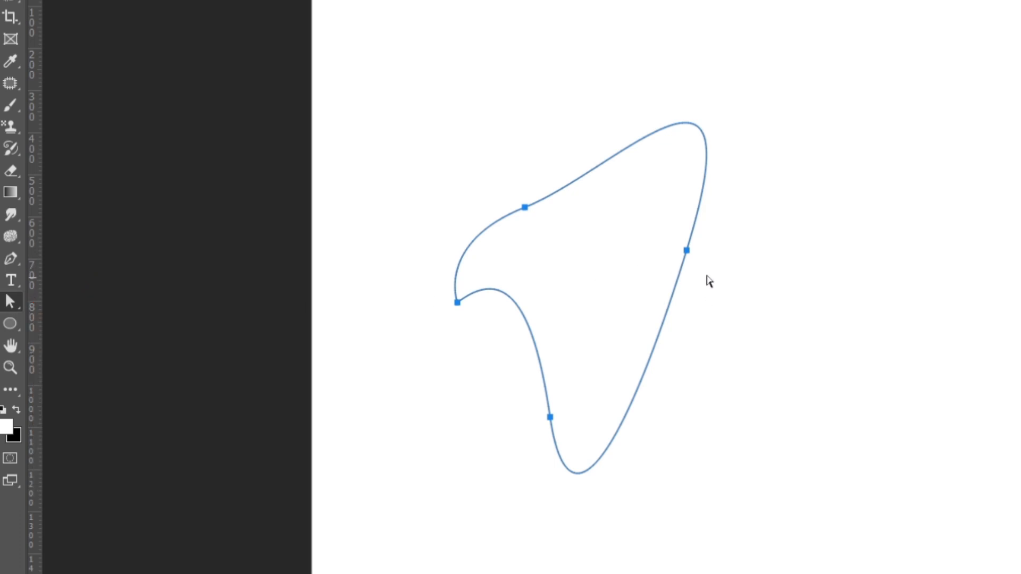
left_click(687, 254)
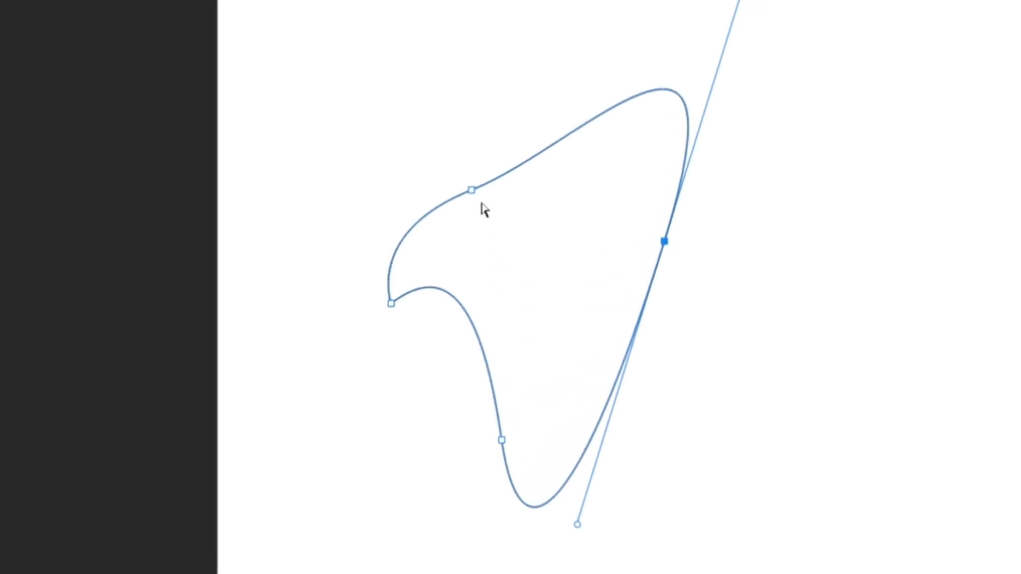
left_click(471, 189)
left_click(392, 303)
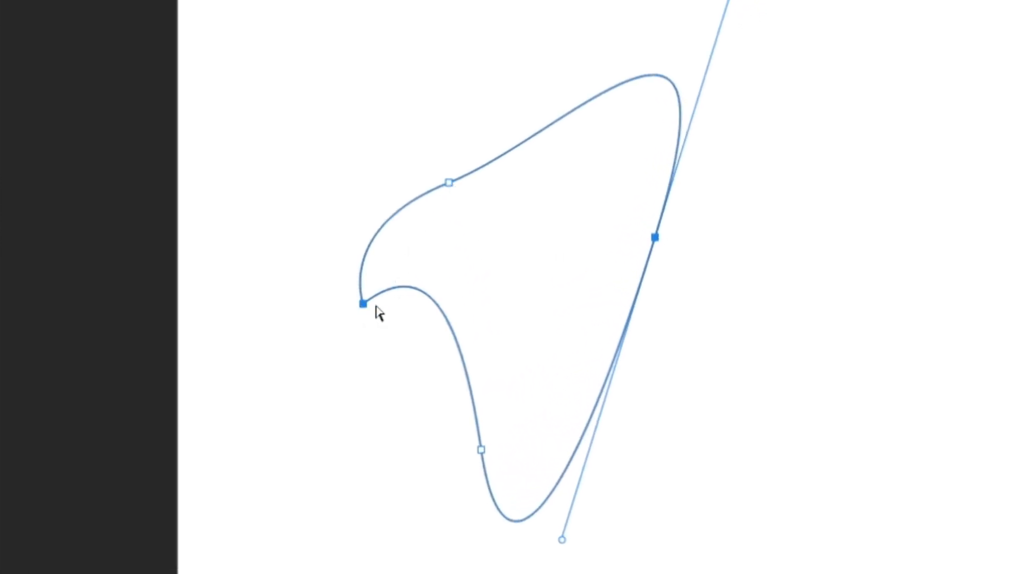
left_click(481, 450)
left_click(655, 239)
left_click_drag(655, 244, 742, 278)
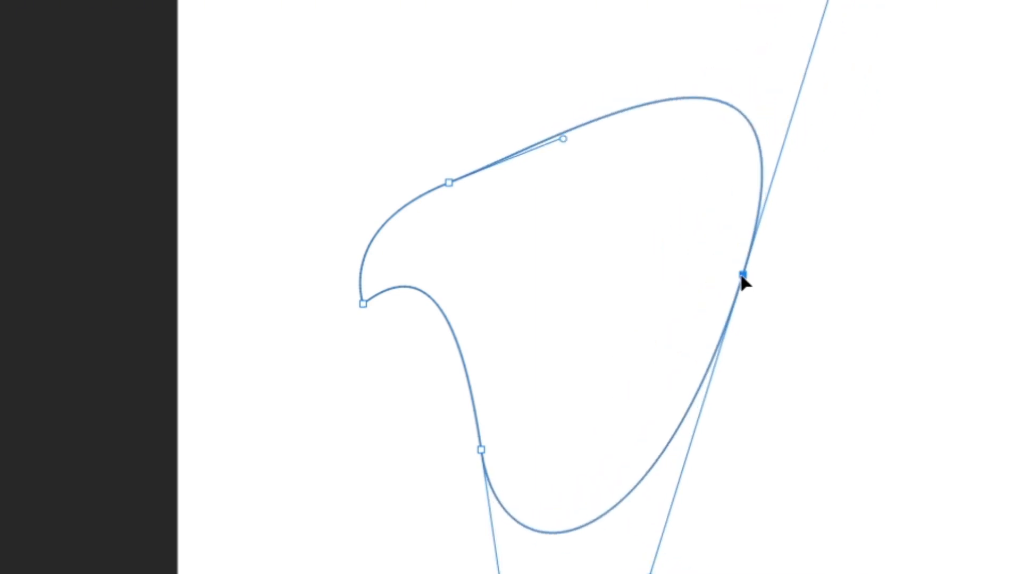
left_click_drag(649, 573, 752, 495)
left_click_drag(733, 1, 732, 83)
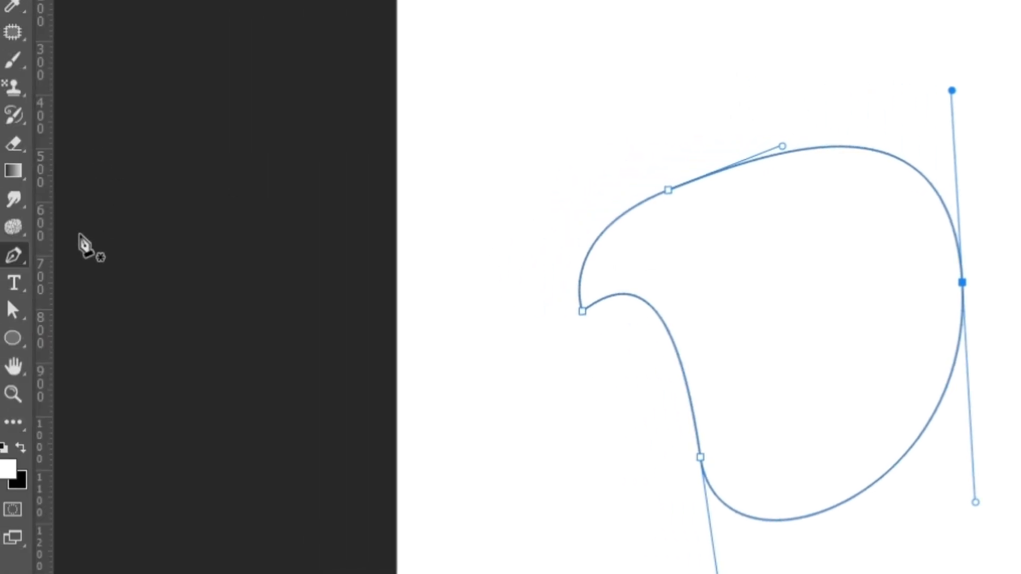
Remove the path's right anchor point with the Pen tool and add a new anchor on the same curve.
right_click(22, 263)
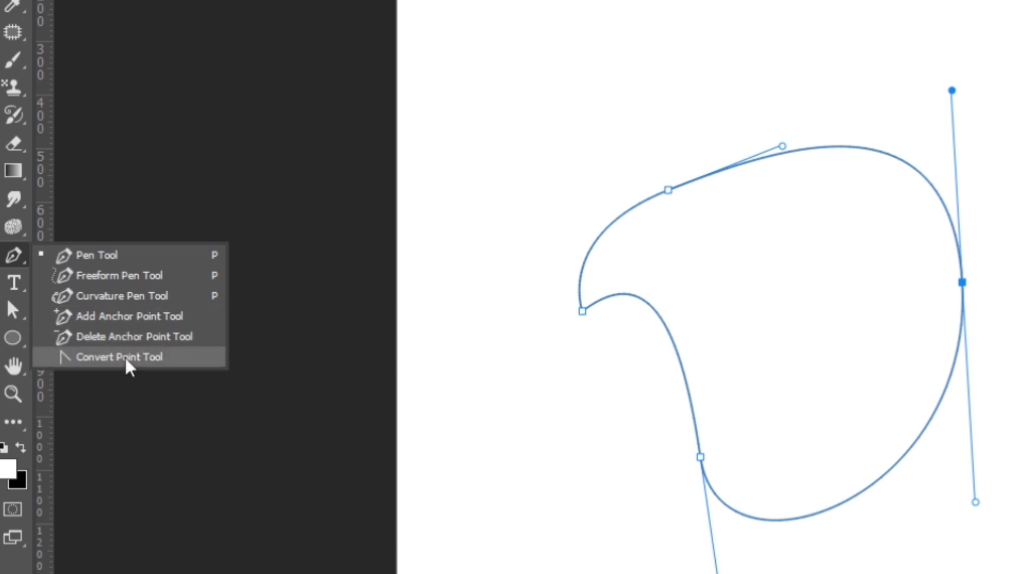
left_click(24, 256)
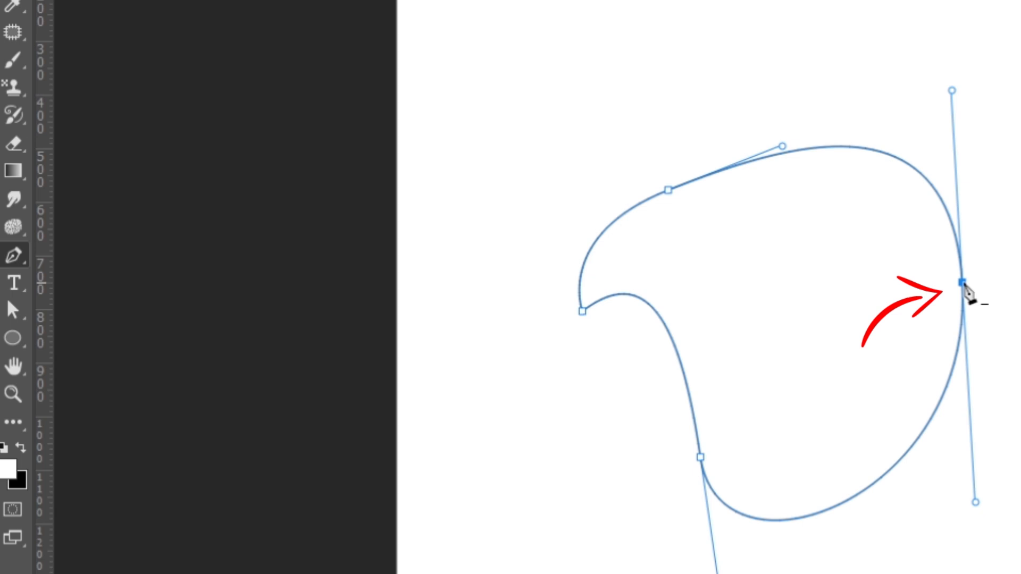
left_click(962, 283)
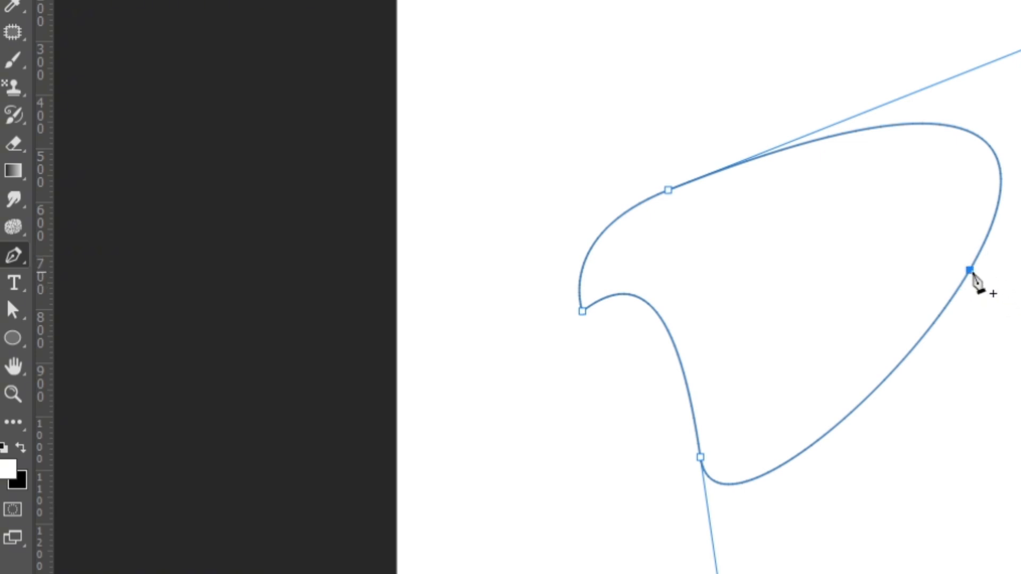
left_click(971, 272)
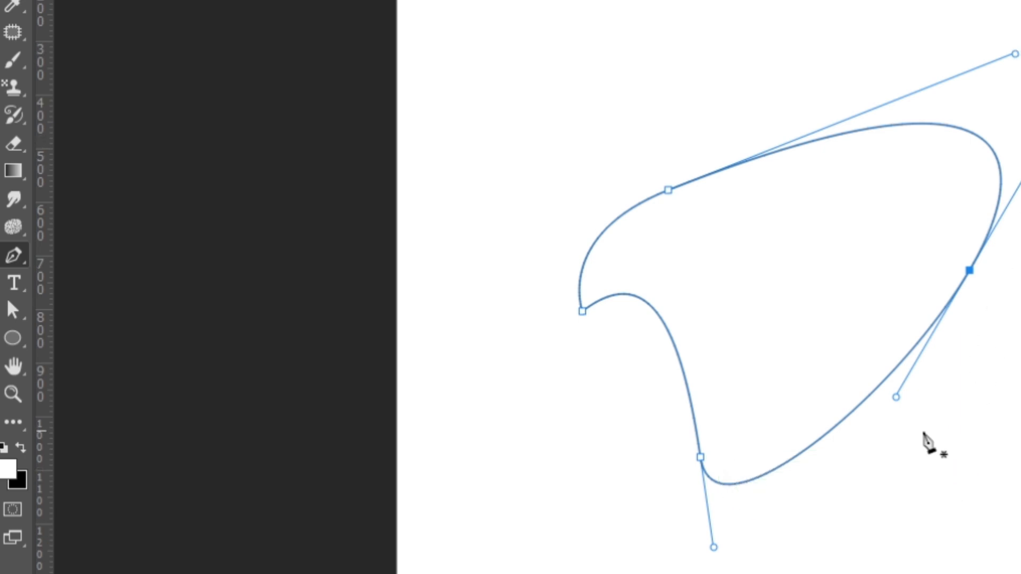
Adjust both direction handles of the new right anchor point to make the right side of the path rounder.
left_click(897, 398, "ctrl")
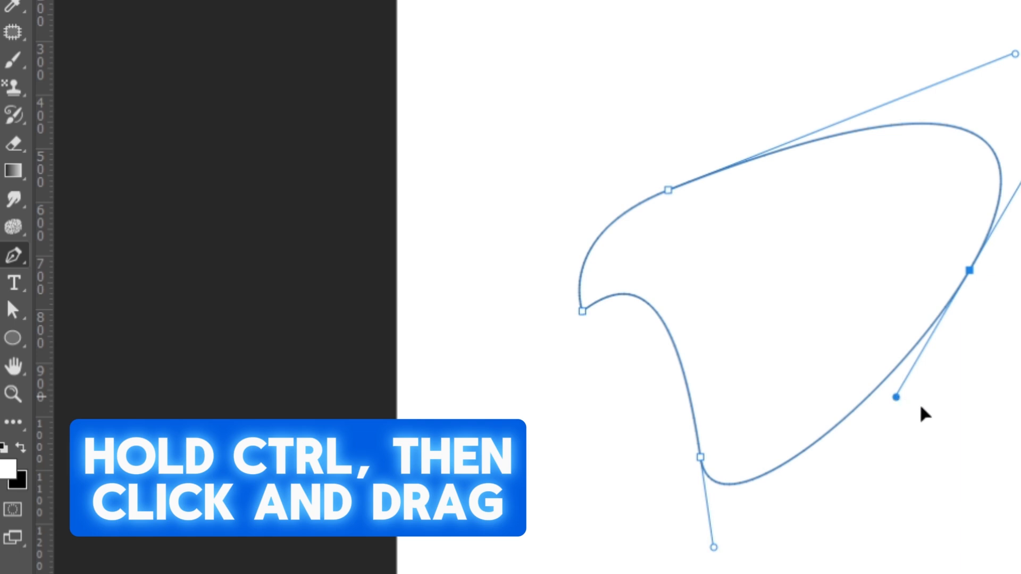
left_click_drag(896, 398, 960, 443)
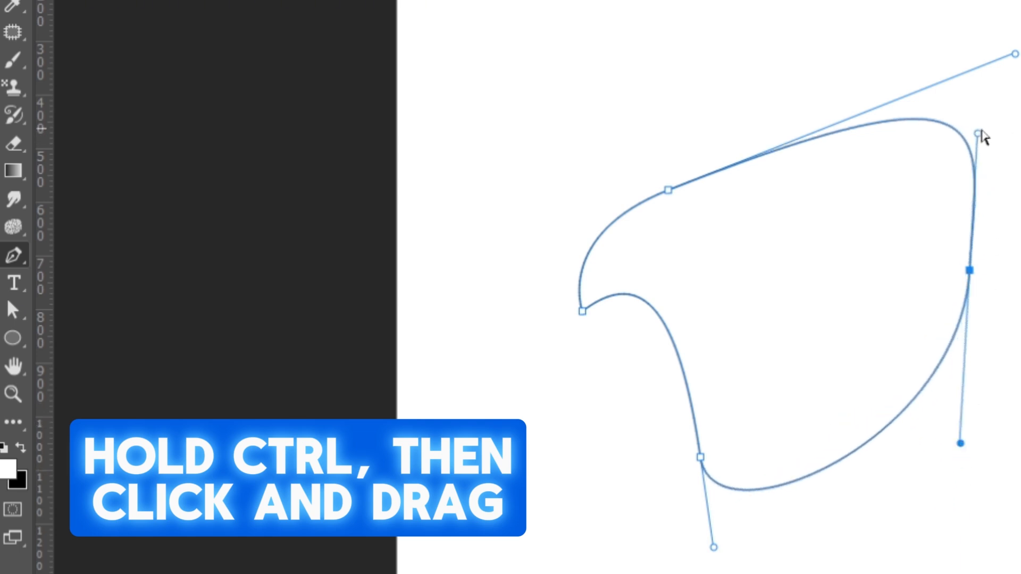
left_click_drag(978, 133, 975, 226)
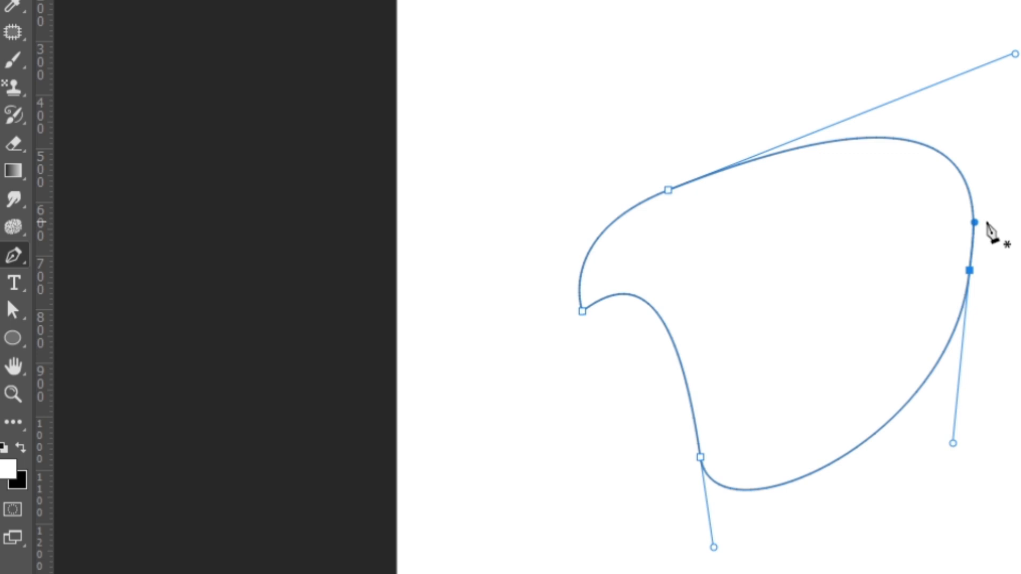
Add an anchor point on the curve just above the right anchor, and delete the entire path.
left_click(973, 203)
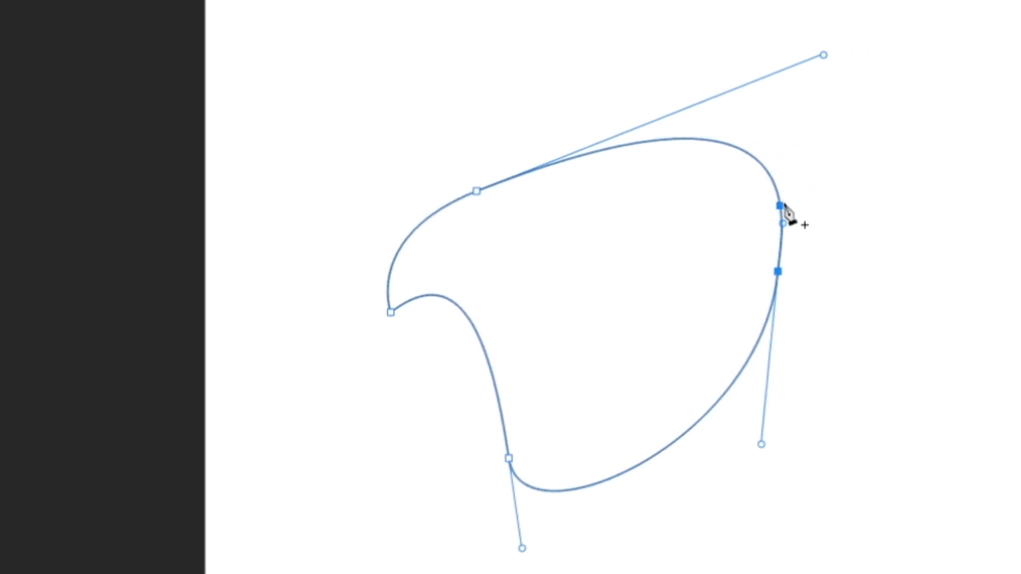
key("Delete")
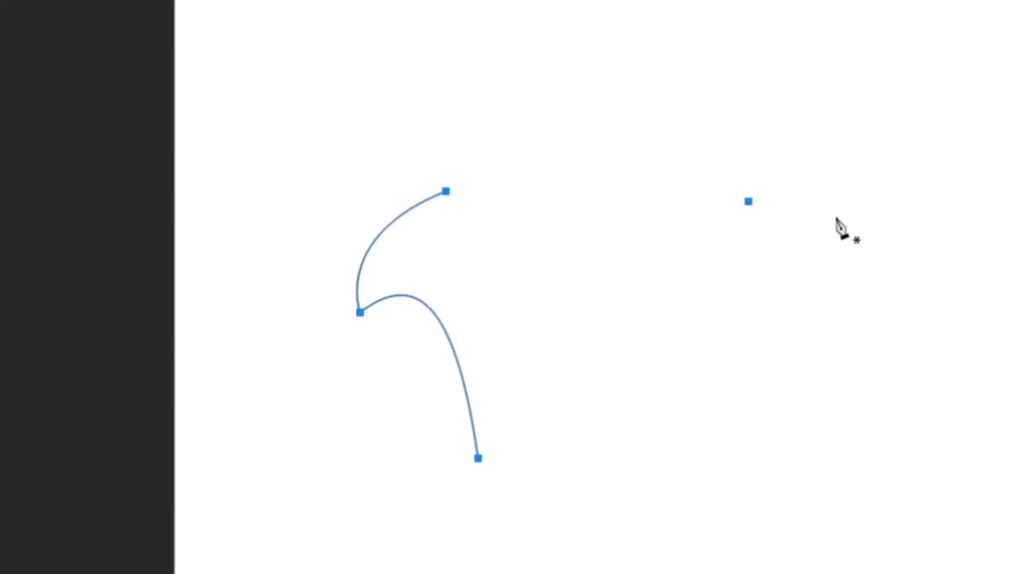
key("ctrl+z")
right_click(748, 203)
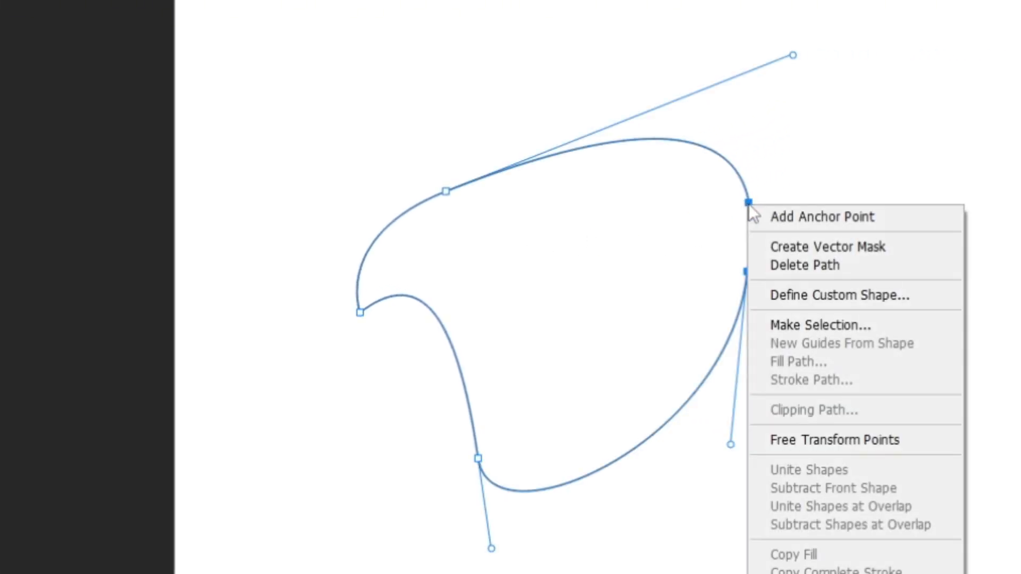
left_click(853, 269)
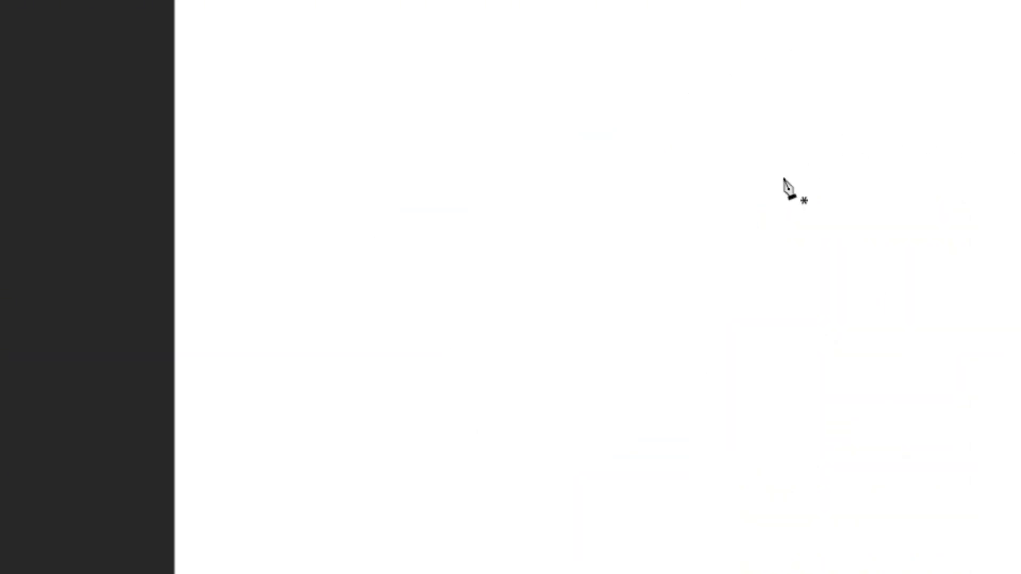
Place the image me 3.png from Downloads as an embedded object on the artboard at its default size and position.
left_click(33, 11)
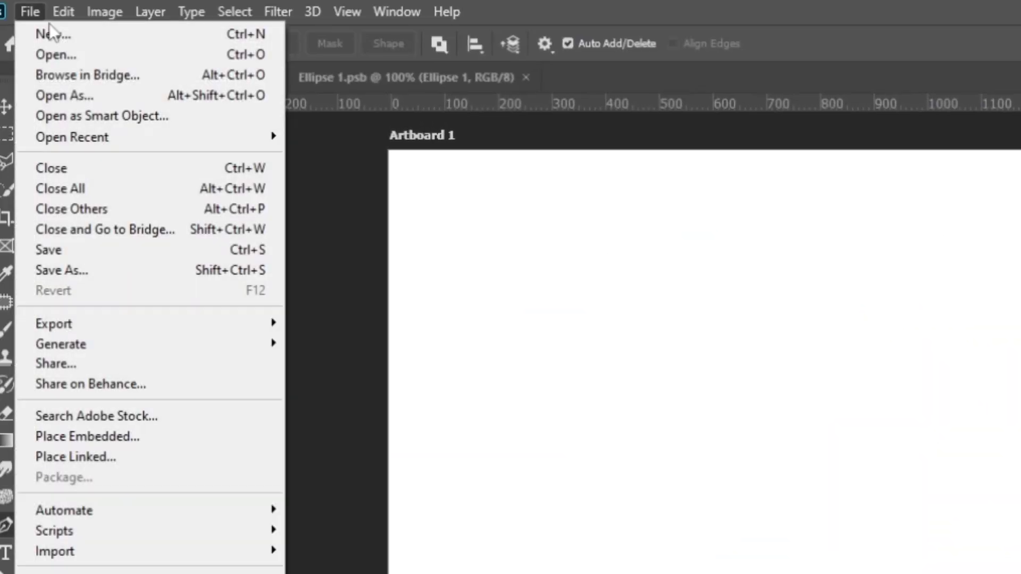
left_click(198, 438)
scroll(856, 317, "down", 5)
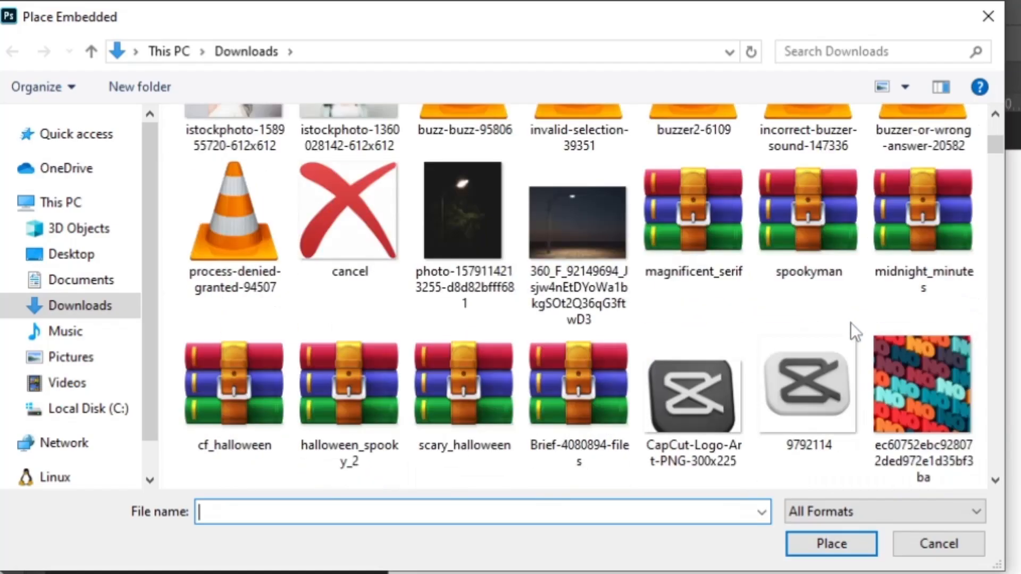
scroll(851, 322, "down", 15)
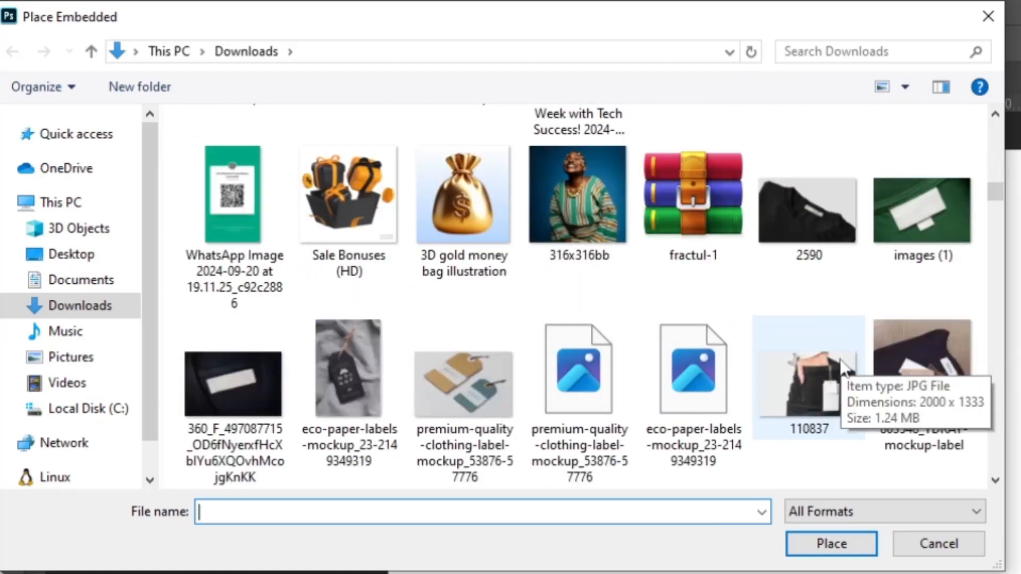
double_click(337, 366)
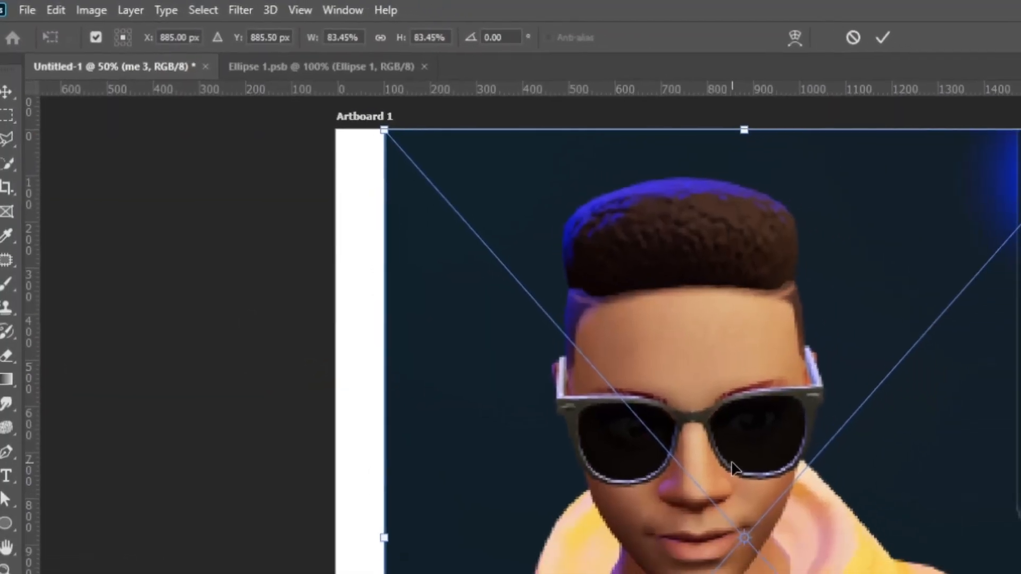
key("Return")
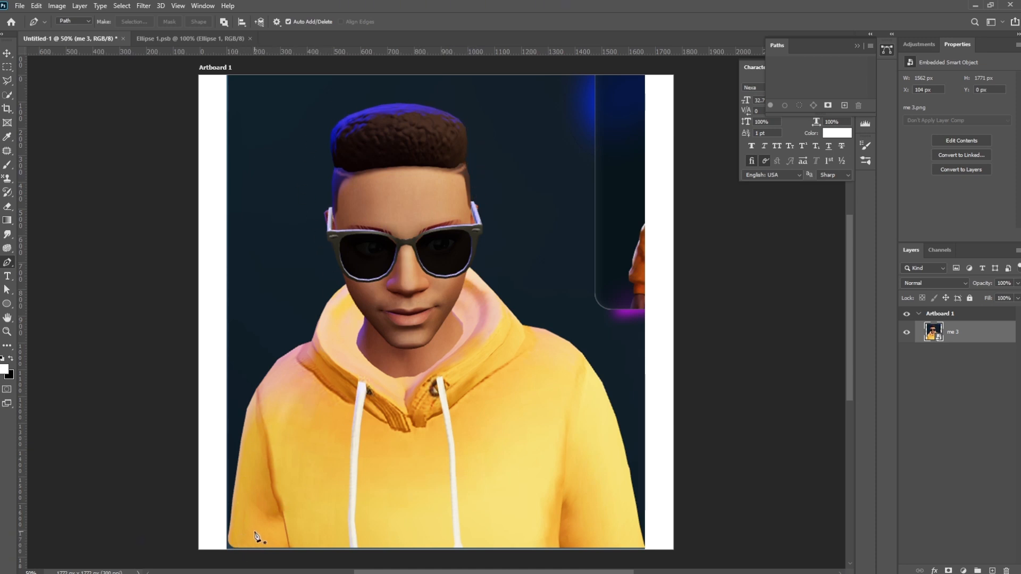
Start a path at the hoodie's lower-left corner with the Pen tool and trace up the sleeve's outer edge with two curved anchors.
key("z")
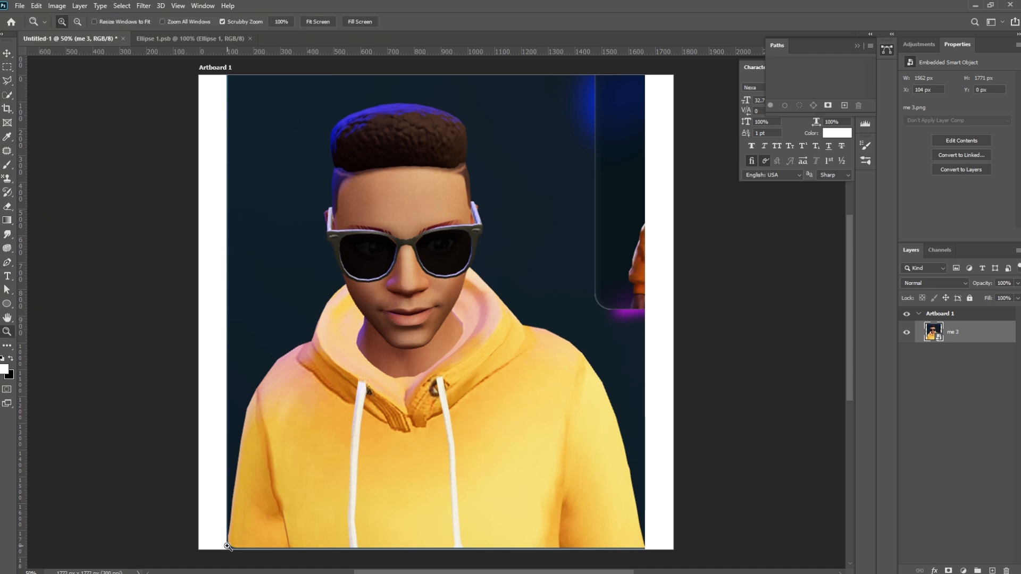
left_click_drag(227, 546, 312, 548)
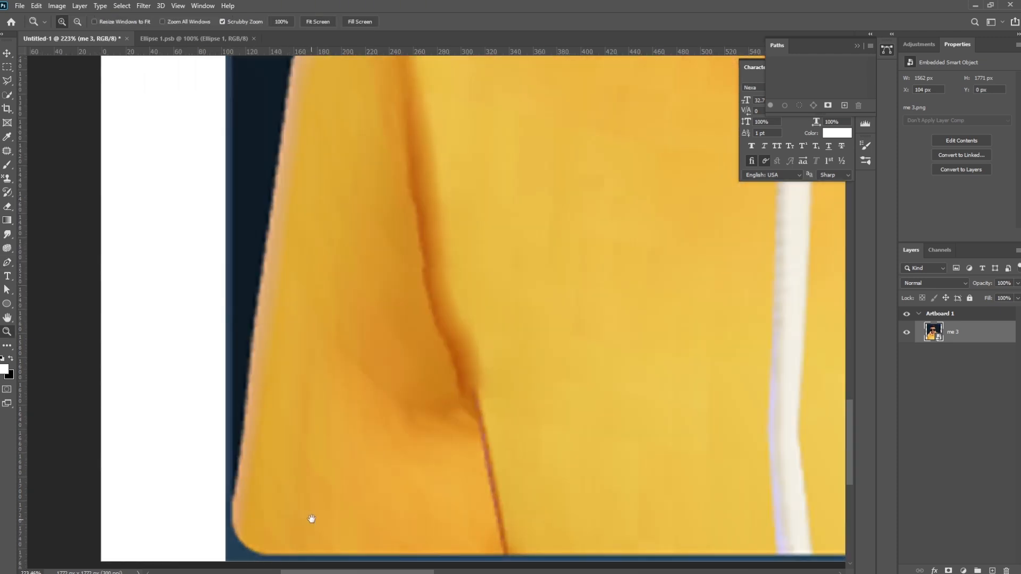
left_click_drag(326, 501, 520, 292)
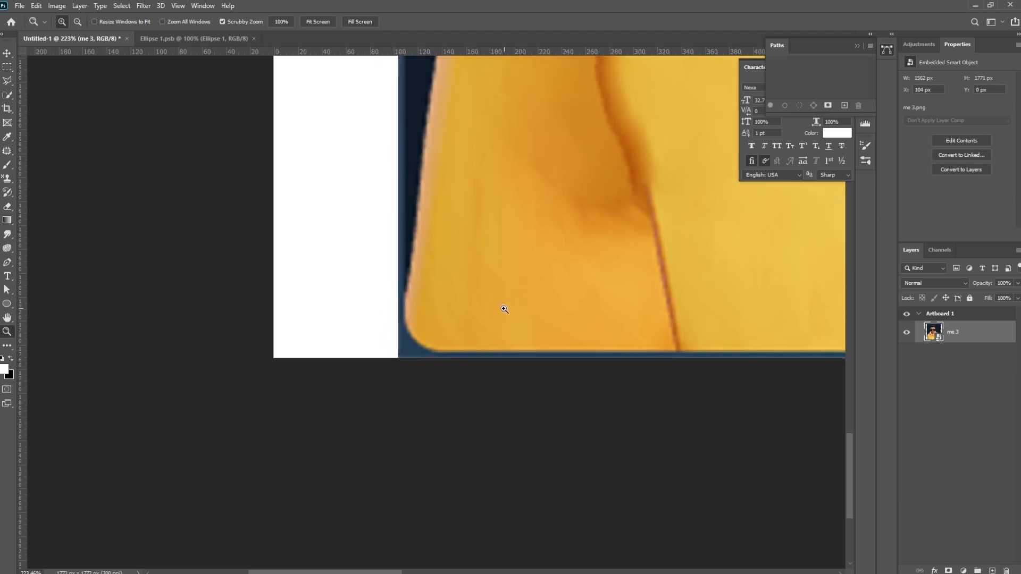
key("p")
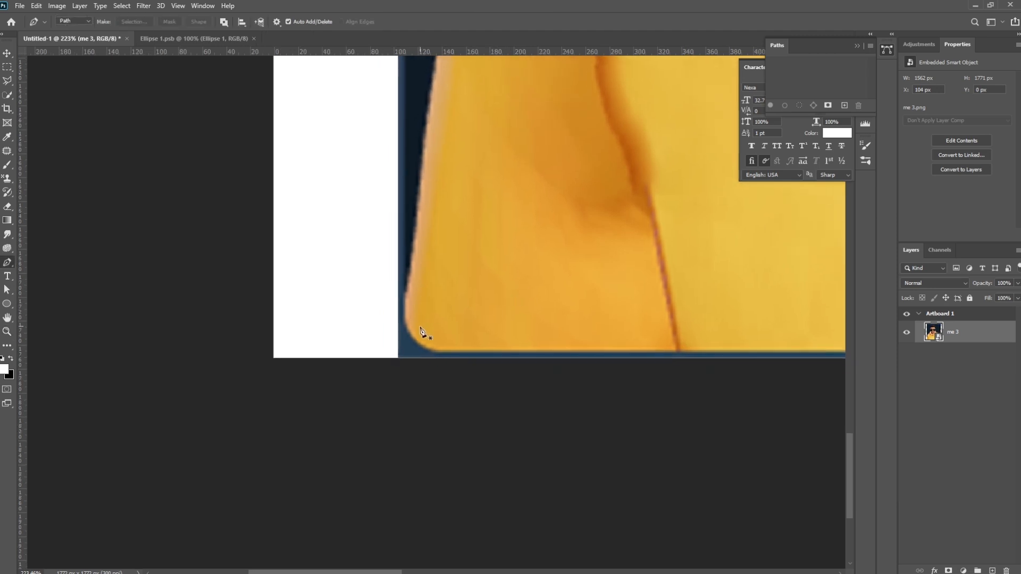
left_click(404, 297)
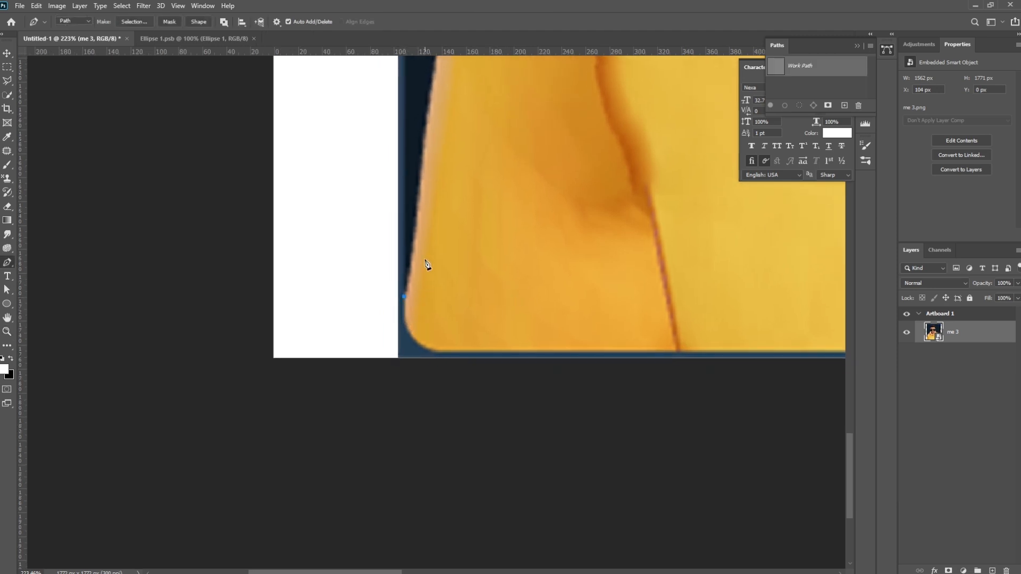
left_click_drag(424, 139, 427, 90)
left_click_drag(490, 103, 479, 374)
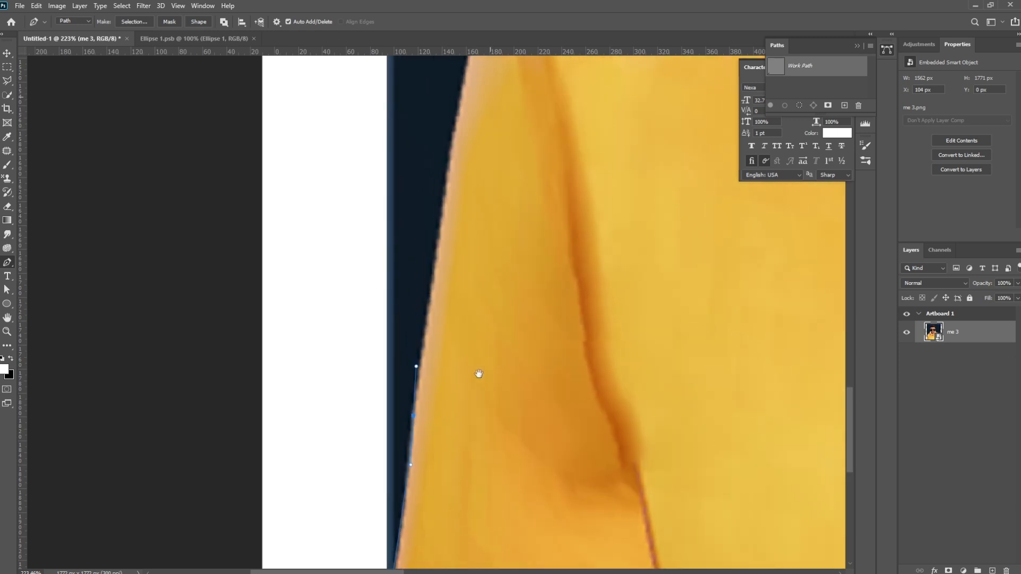
left_click_drag(453, 140, 458, 102)
Add an anchor at the left sleeve's bend below the shoulder and adjust its handles to follow the edge.
left_click_drag(511, 167, 426, 424)
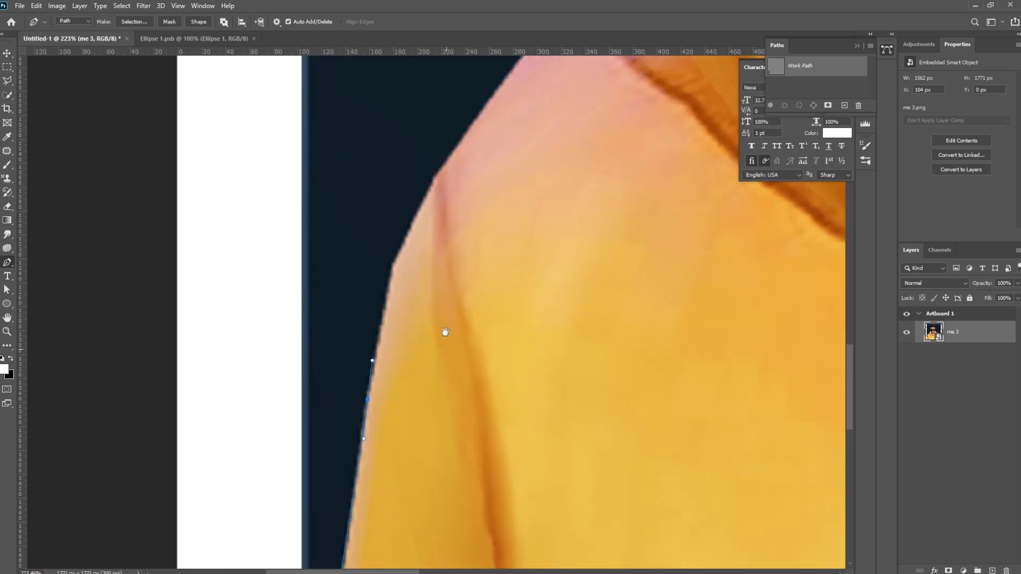
mouse_move(391, 269)
left_mouse_down()
mouse_move(393, 256)
mouse_move(390, 281)
left_mouse_up()
left_click_drag(391, 281, 390, 281)
left_click_drag(389, 301, 384, 321)
Continue the path along the left shoulder's outer edge, ending with an anchor where the shoulder meets the hood.
left_click_drag(472, 226, 425, 326)
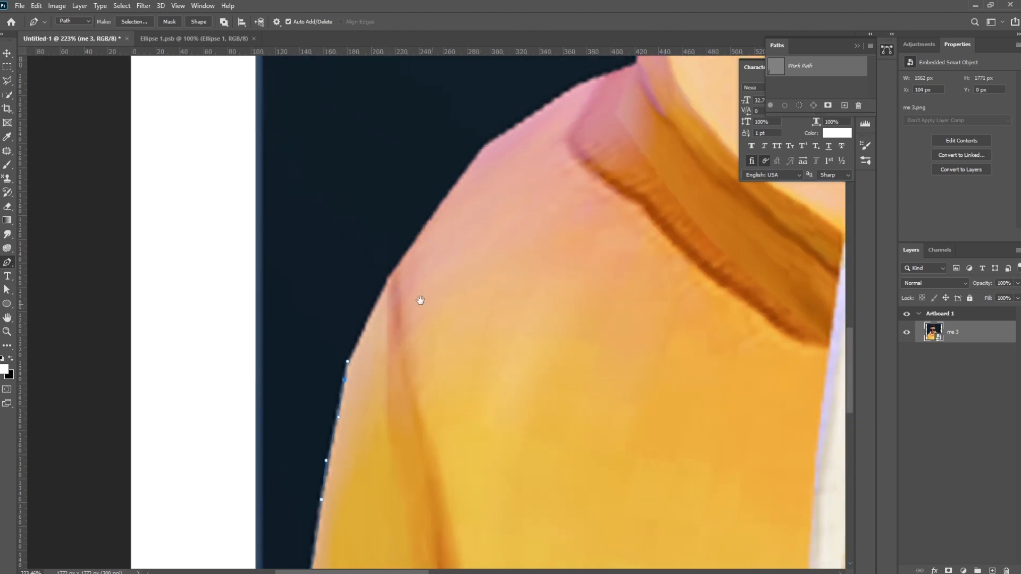
left_click(389, 279)
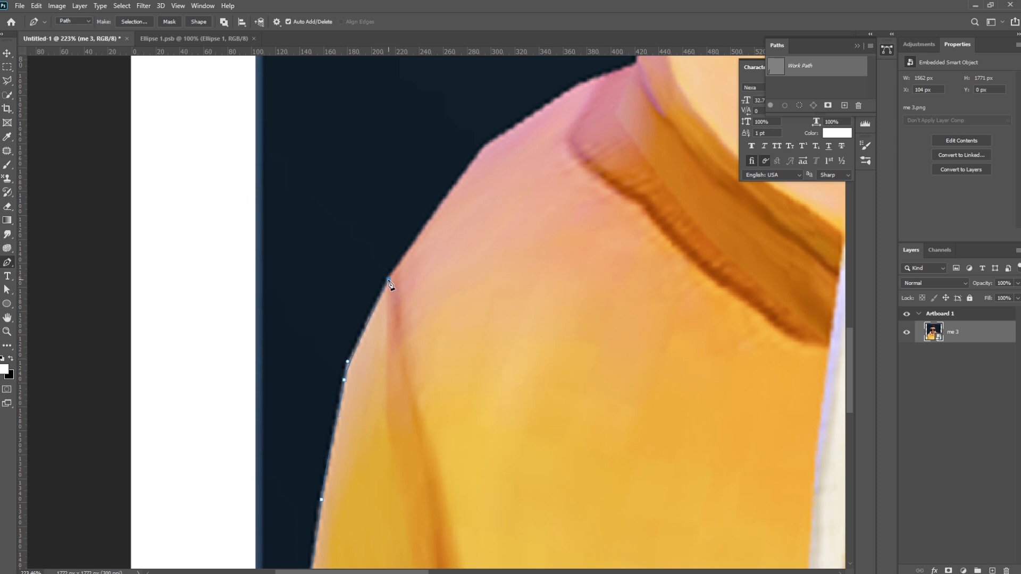
left_click(410, 245)
left_click(483, 150)
left_click_drag(542, 123, 431, 232)
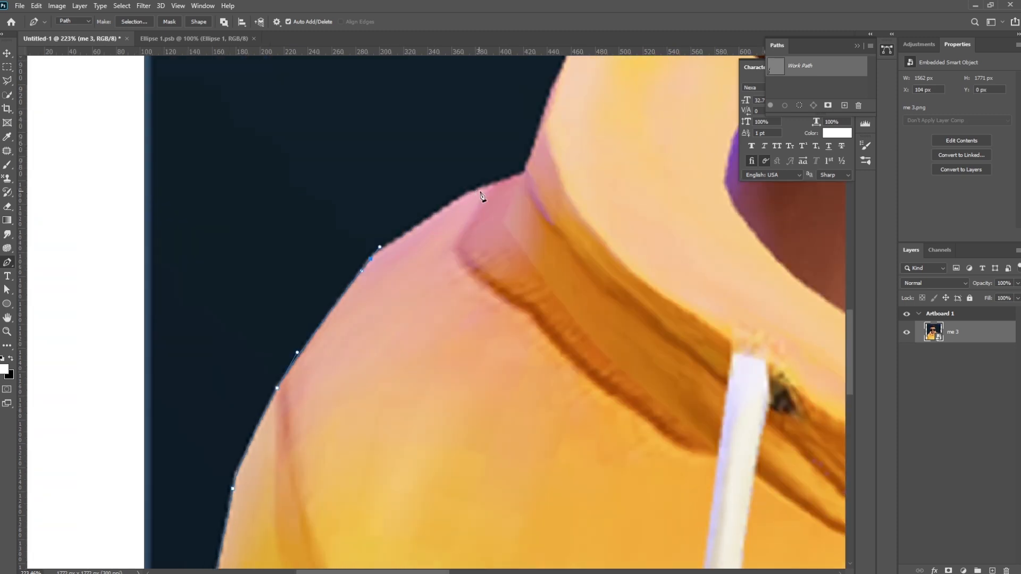
left_click(599, 77)
left_click_drag(501, 179, 474, 191)
Trace the hood's left outer edge with curved anchors up to where it meets the cheek.
left_click_drag(524, 170, 501, 334)
left_click_drag(508, 262, 539, 285)
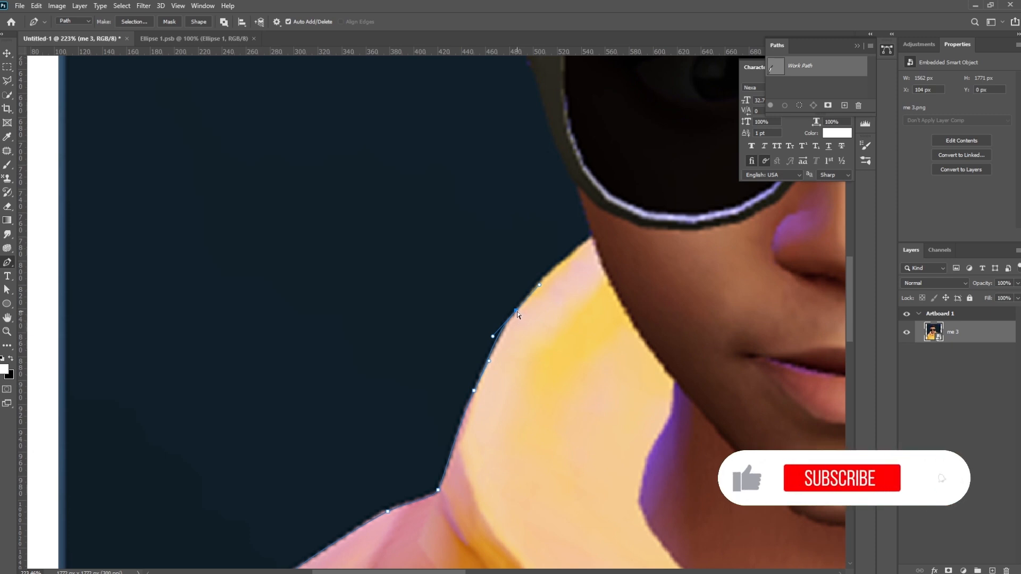
left_click_drag(517, 312, 508, 394)
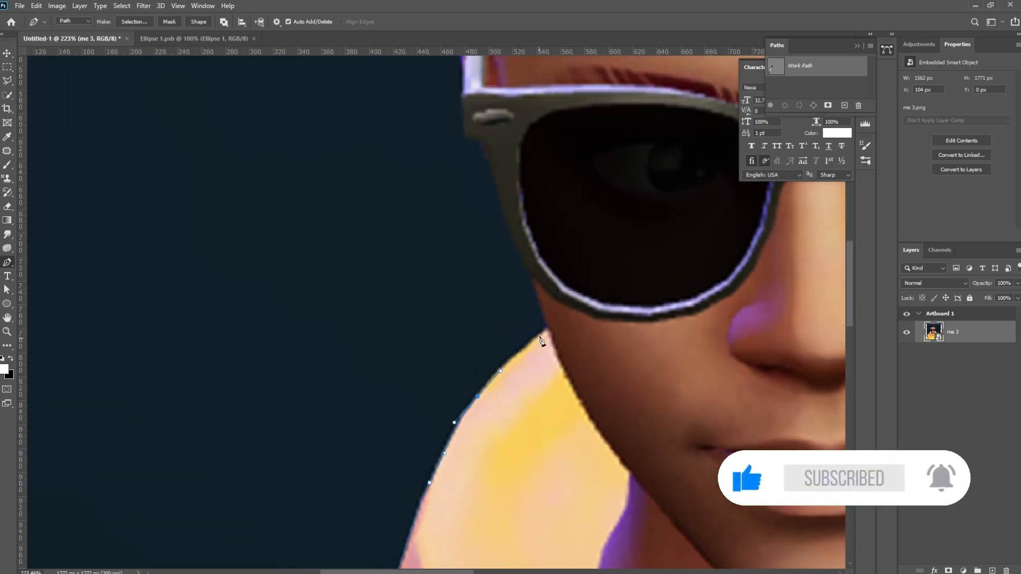
left_click_drag(548, 327, 597, 285)
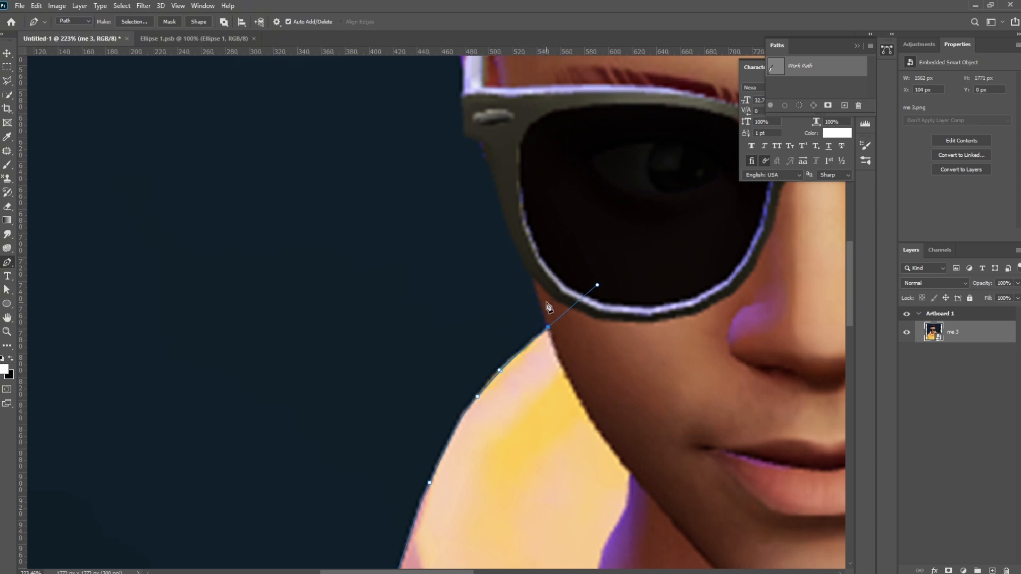
Trace the short cheek edge from the hood to the sunglasses and remove the outgoing handle at the new anchor.
left_click(533, 279)
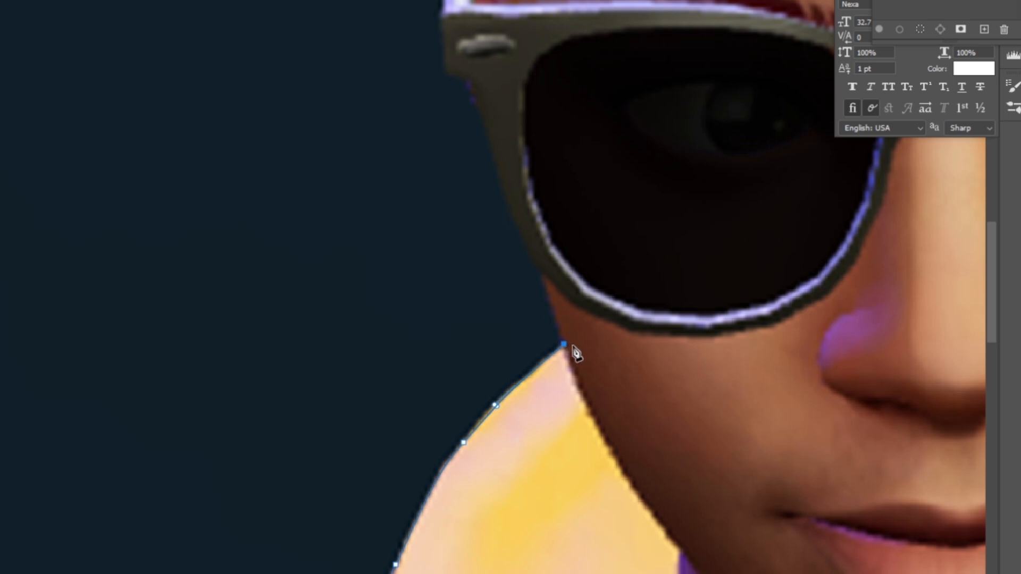
key("ctrl+z")
left_click_drag(543, 277, 543, 265)
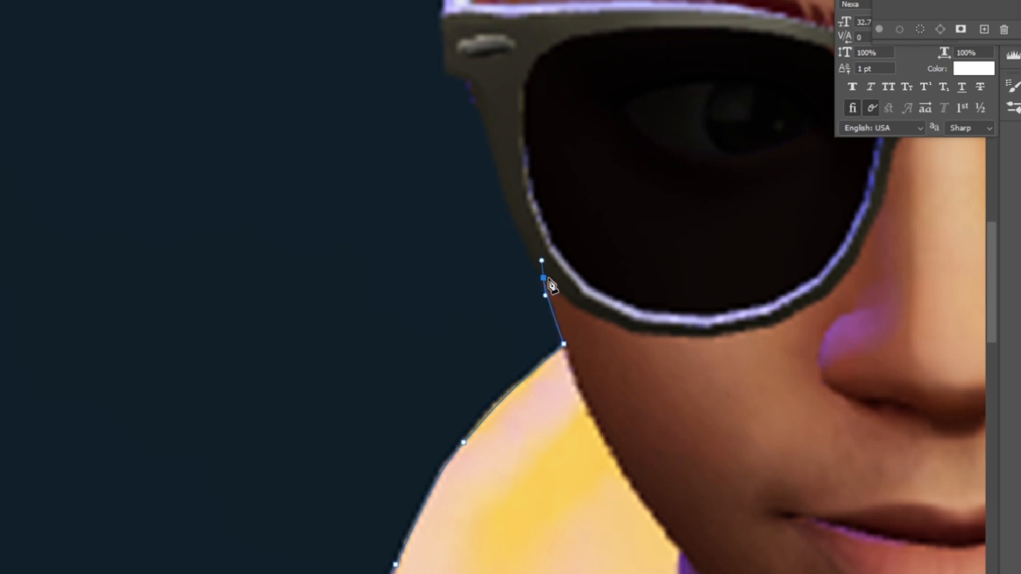
left_click(544, 277, "alt")
Trace the sunglasses frame's left outer edge up to its upper corner, converting anchors to corner points at the sharp turns.
left_click_drag(598, 306, 636, 371)
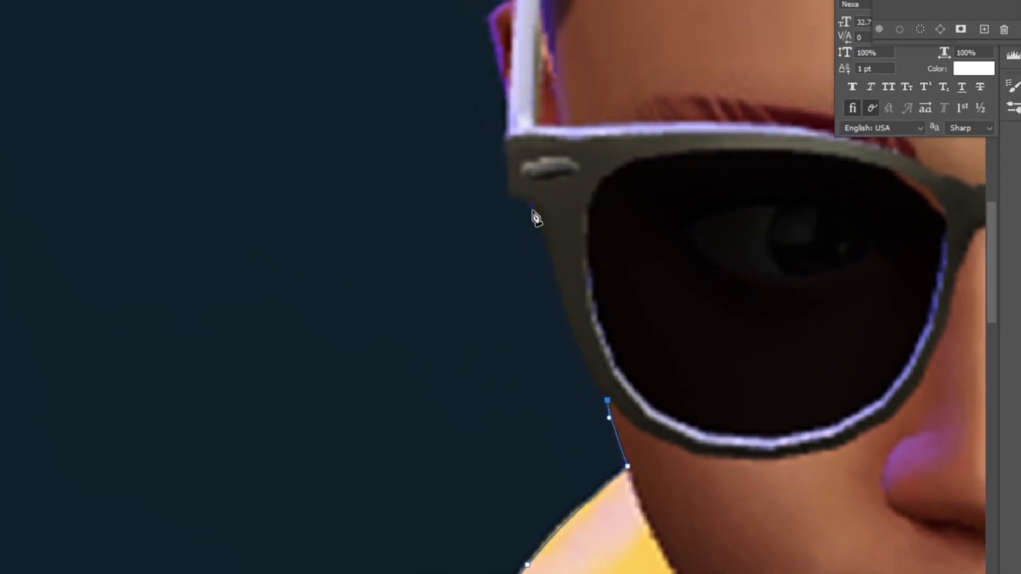
left_click_drag(560, 288, 546, 229)
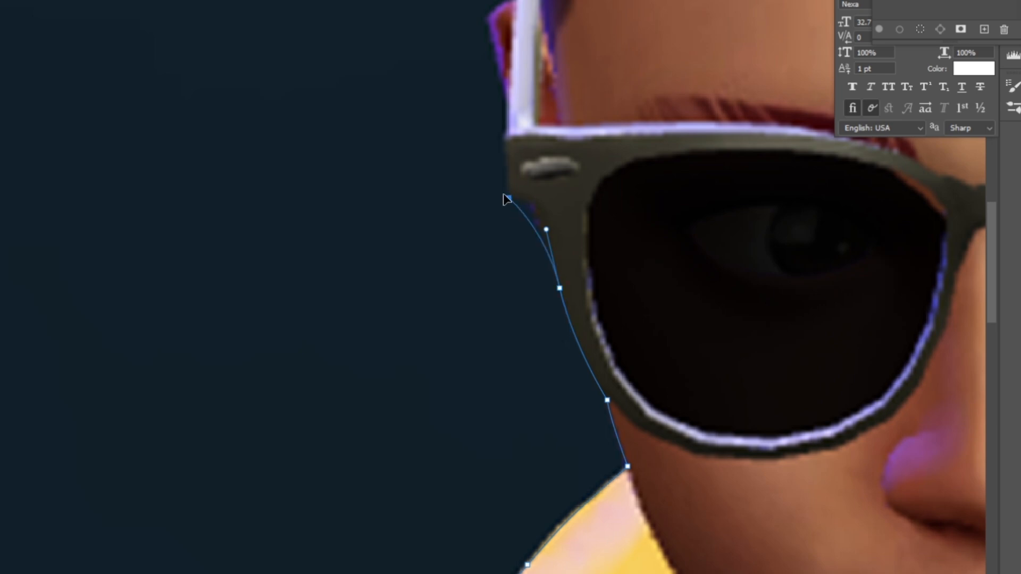
left_click_drag(509, 198, 468, 192)
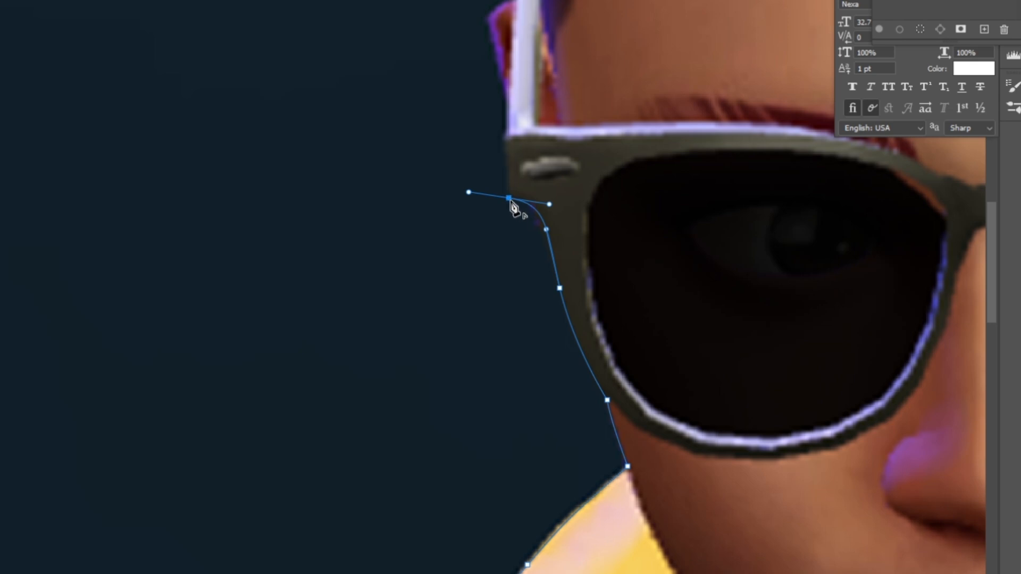
left_click(509, 199, "alt")
left_click(509, 143)
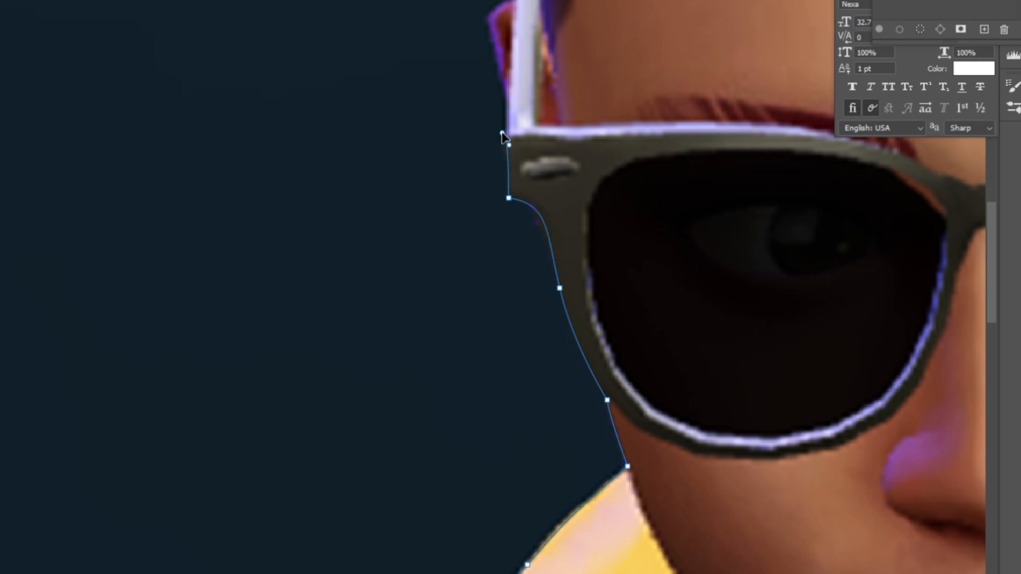
left_click_drag(502, 131, 505, 129)
left_click(505, 139, "alt")
Trace around the left ear and over the tip of the sunglasses' arm to the side of the head.
left_click_drag(514, 49, 558, 186)
left_click_drag(534, 153, 538, 144)
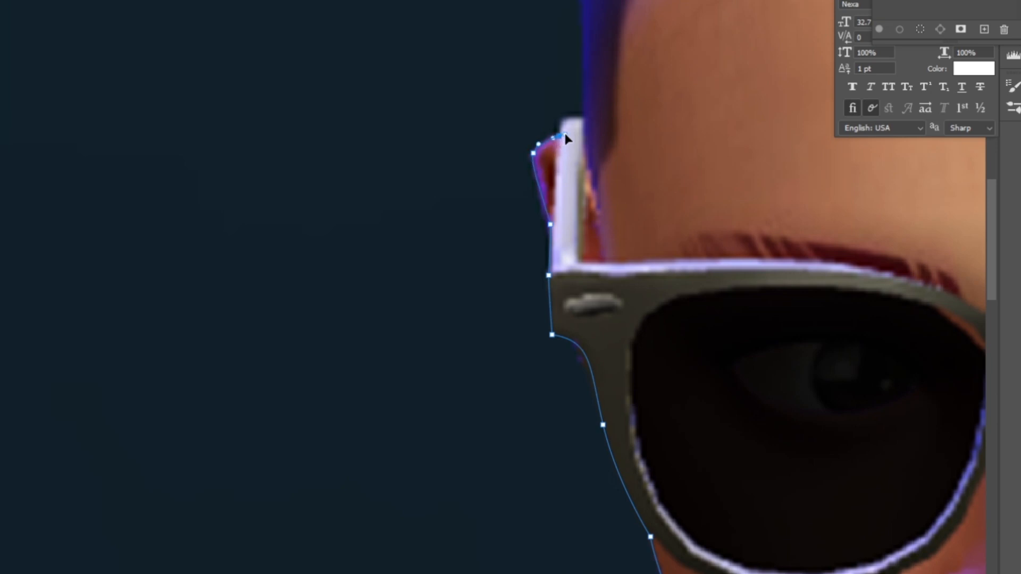
left_click(559, 136, "alt")
left_click_drag(562, 118, 588, 115)
left_click(585, 108)
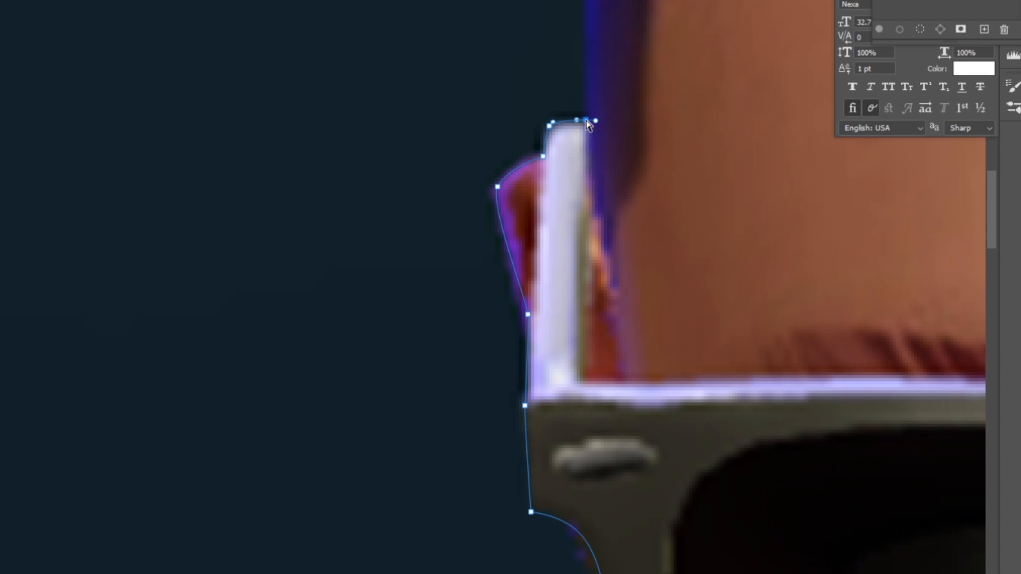
Trace the left side of the head up to the base of the dark hair, repositioning the last anchor and shortening its handle.
left_click_drag(666, 118, 596, 387)
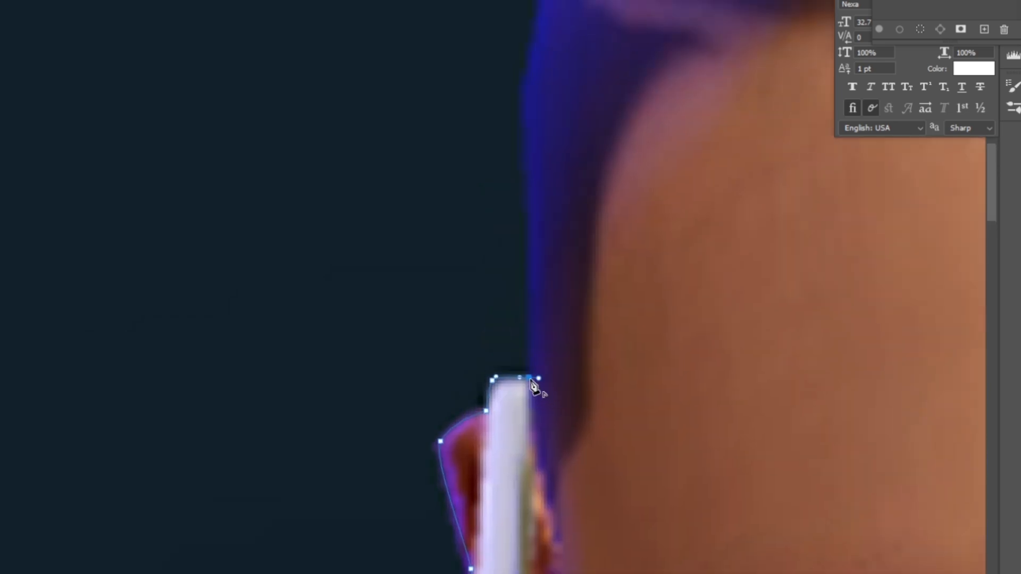
left_click(526, 111)
left_click_drag(524, 99, 528, 69)
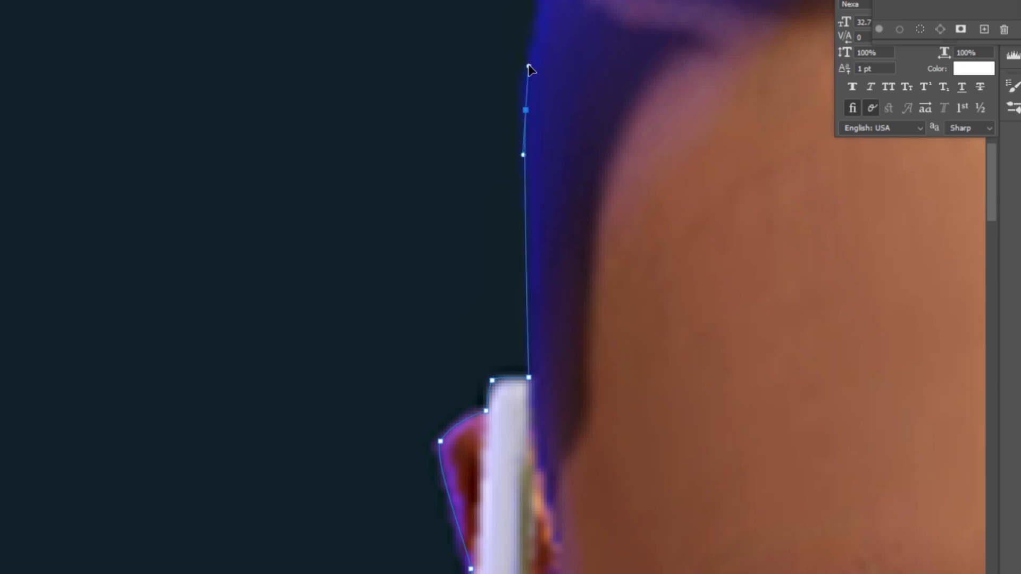
left_click_drag(594, 52, 620, 481)
left_click_drag(587, 380, 602, 336)
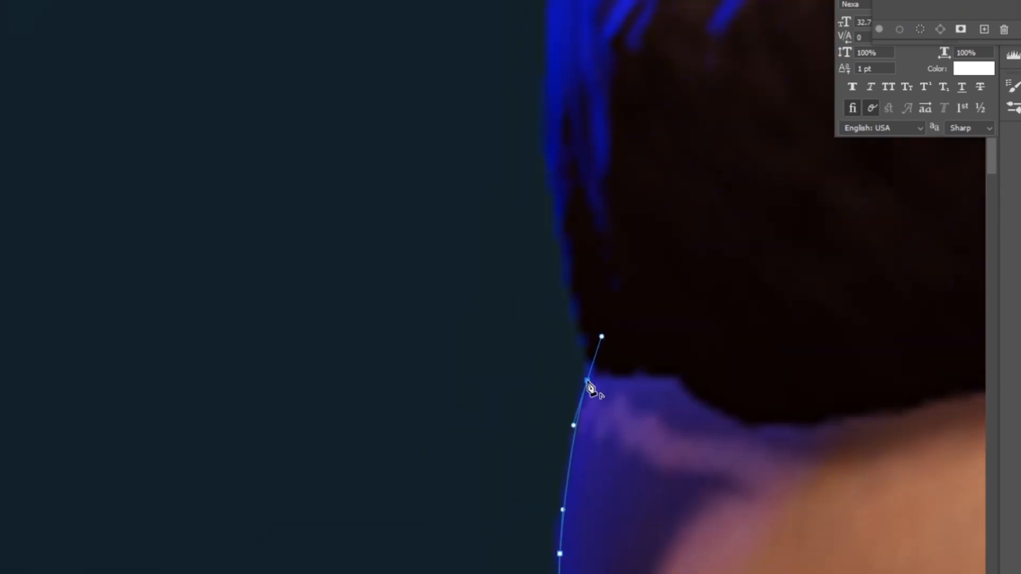
left_click_drag(589, 381, 587, 378)
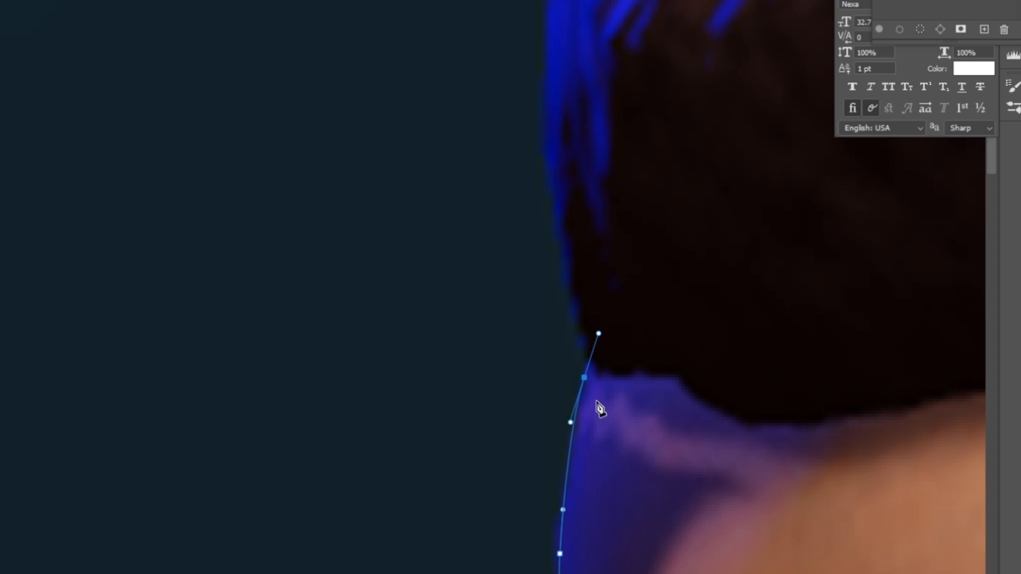
left_click_drag(585, 379, 590, 373)
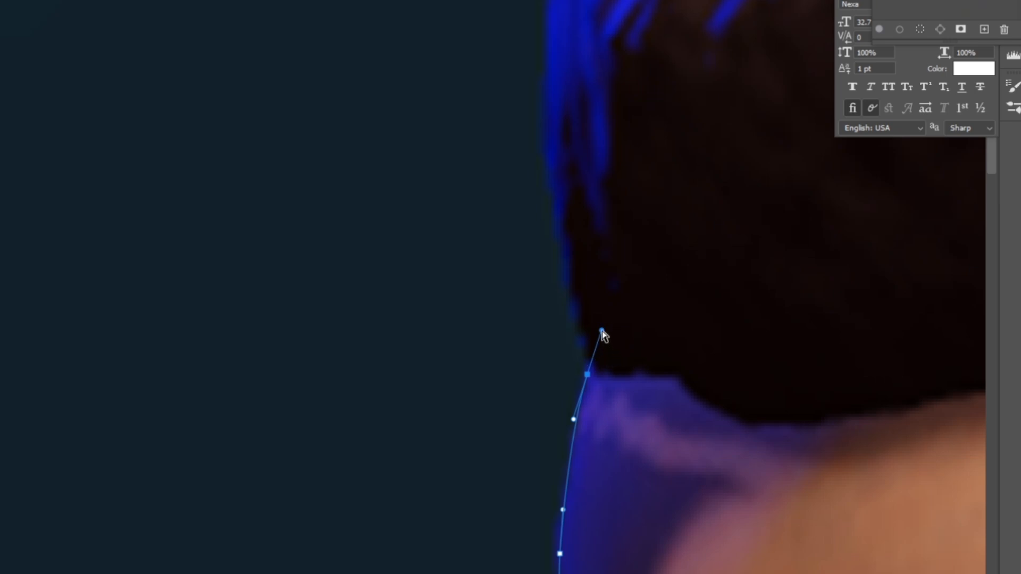
left_click_drag(601, 331, 591, 365)
Trace up the left side of the hair with curved anchors and round the path over its upper-left corner.
left_click_drag(564, 274, 559, 240)
left_click_drag(610, 175, 661, 573)
left_click_drag(595, 474, 600, 406)
left_click_drag(656, 291, 729, 221)
Add a curved anchor on the hair's upper-left slope, move it onto the outline and shorten its forward handle.
left_click_drag(580, 372, 155, 357)
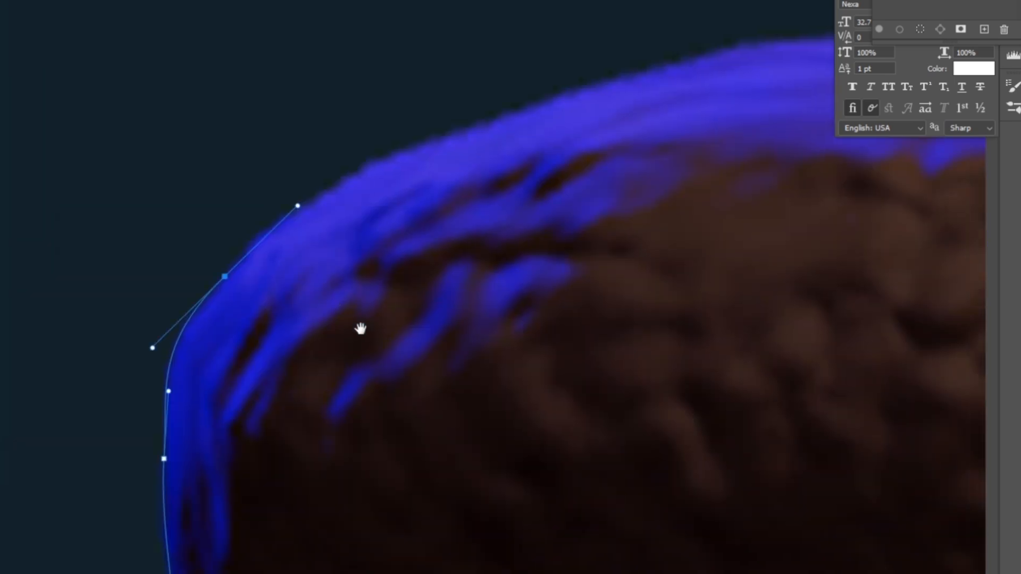
left_click_drag(524, 228, 447, 445)
left_click_drag(463, 324, 617, 266)
left_click_drag(461, 332, 406, 337)
left_click_drag(560, 280, 468, 318)
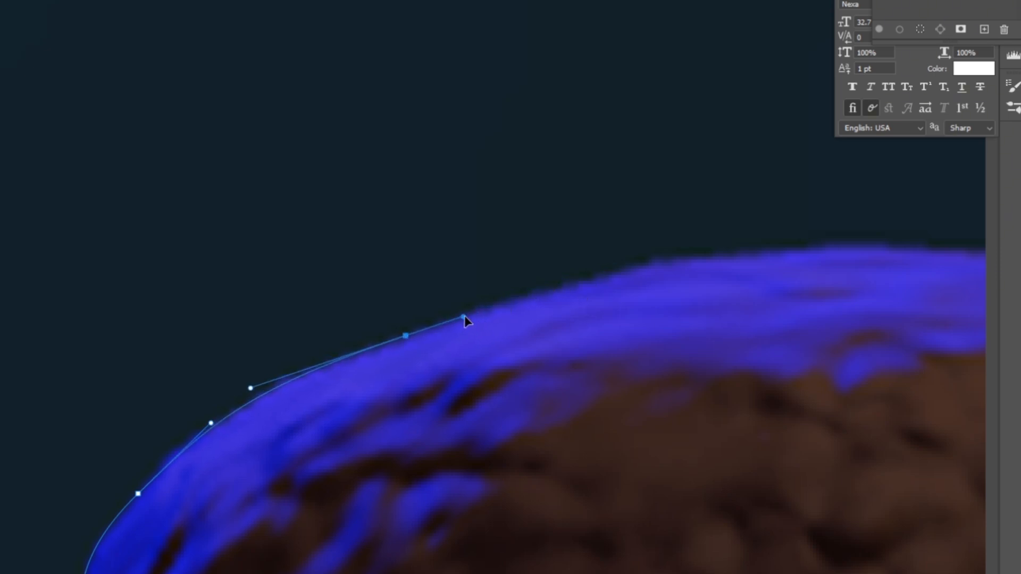
Trace across the crown of the hair with one curved anchor on each side of the peak, nudging both onto the edge.
left_click_drag(555, 359, 405, 408)
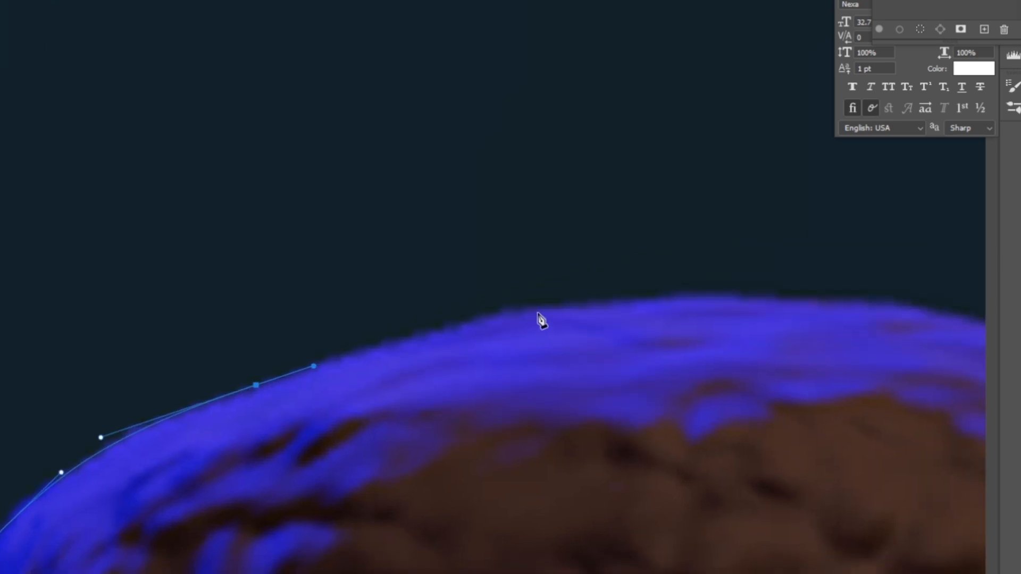
left_click_drag(544, 313, 612, 301)
left_click_drag(545, 313, 514, 315)
left_click_drag(578, 438, 244, 467)
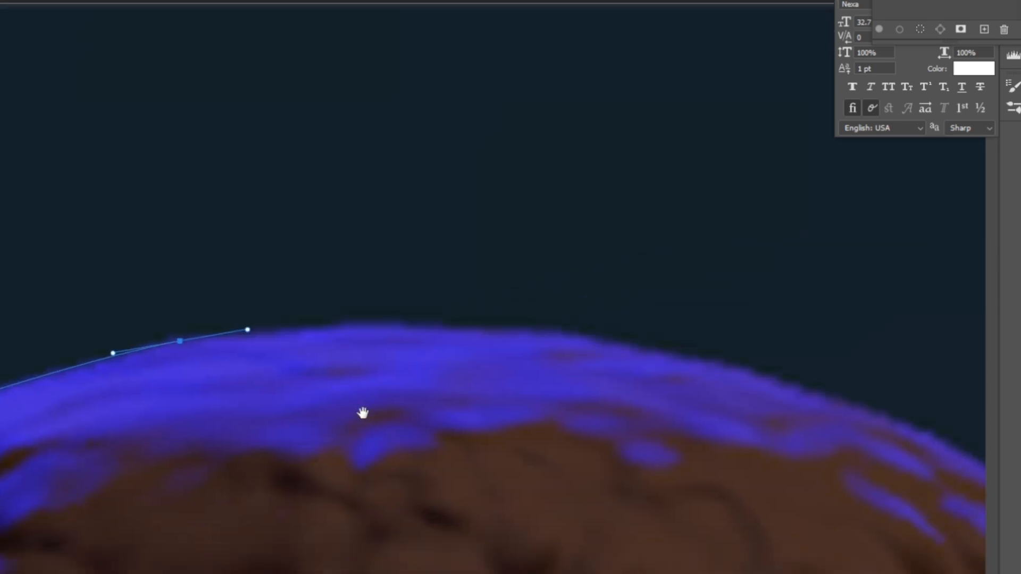
left_click_drag(594, 341, 728, 365)
left_click_drag(819, 458, 448, 387)
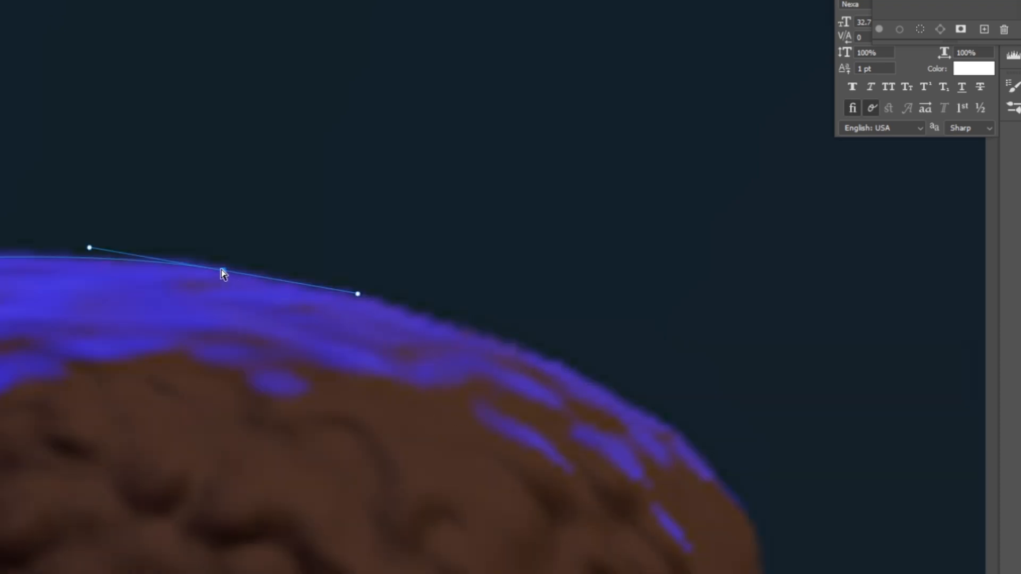
left_click_drag(221, 271, 216, 269)
Trace down the hair's upper-right curve with three anchors and adjust the last two anchors' handles to fit the rounded corner.
left_click_drag(528, 353, 612, 392)
left_click_drag(672, 484, 303, 310)
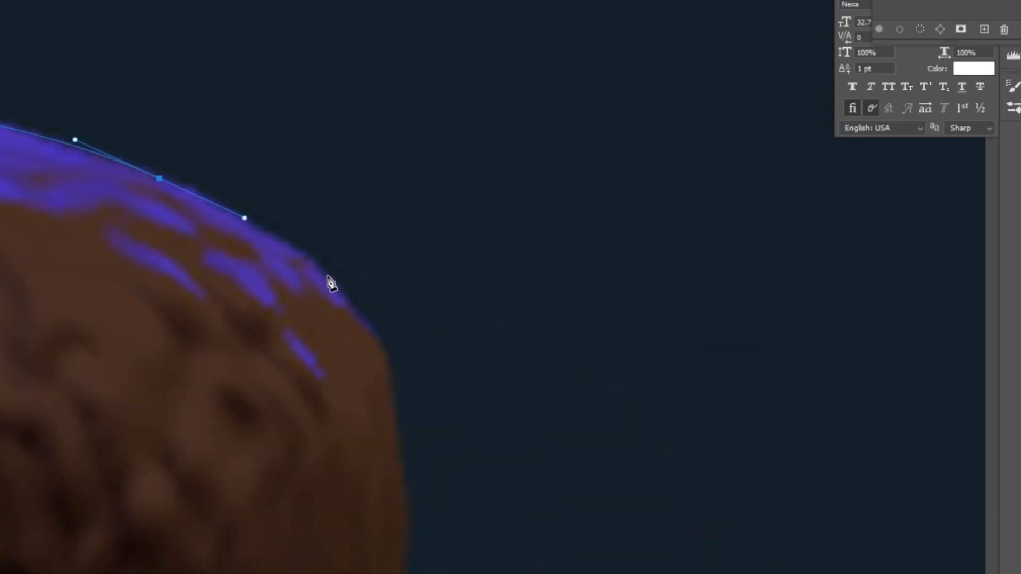
left_click_drag(303, 255, 331, 272)
left_click_drag(384, 366, 398, 415)
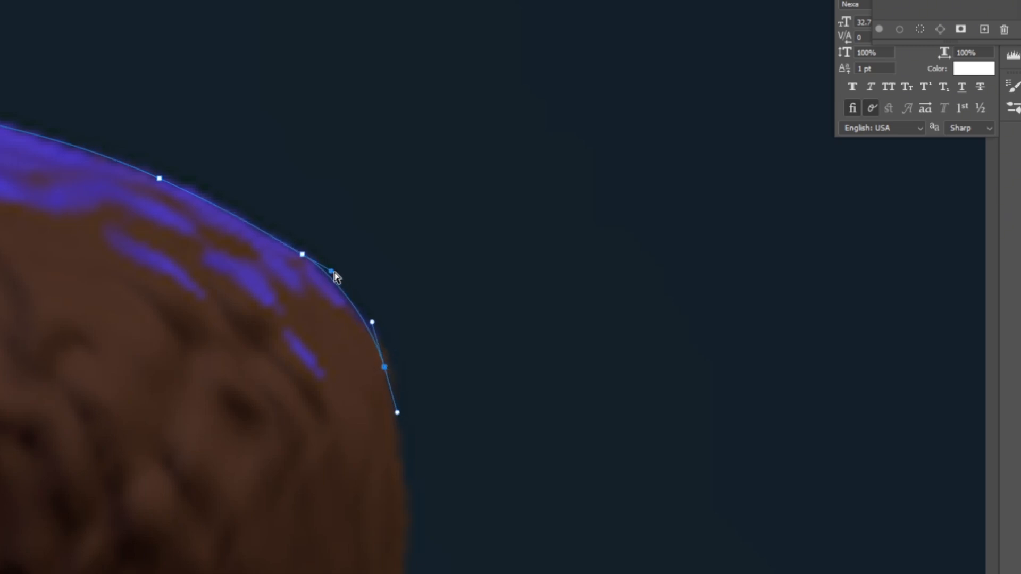
left_click_drag(373, 328, 380, 340)
left_click_drag(332, 270, 319, 264)
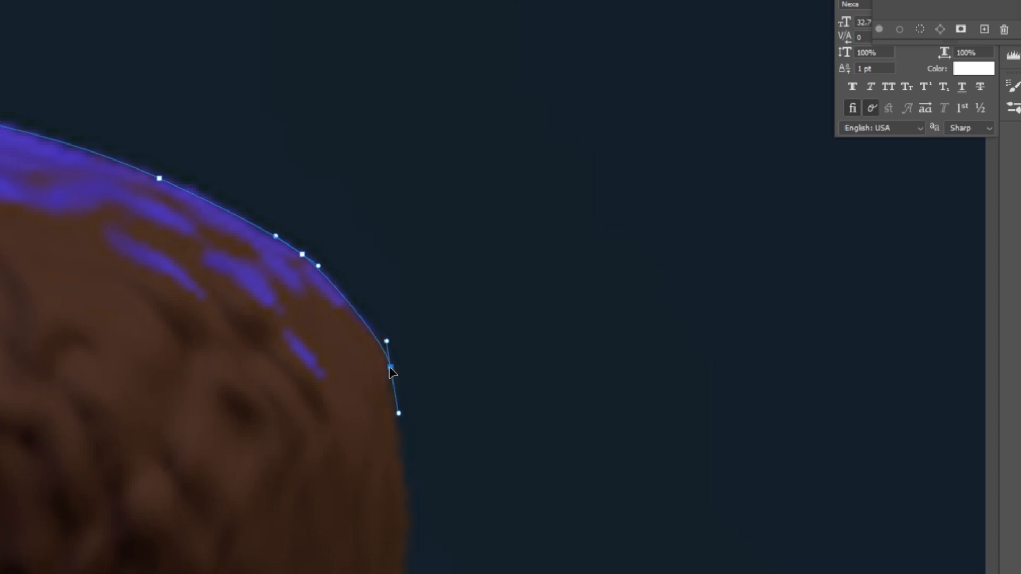
left_click_drag(386, 373, 386, 360)
left_click_drag(455, 491, 521, 347)
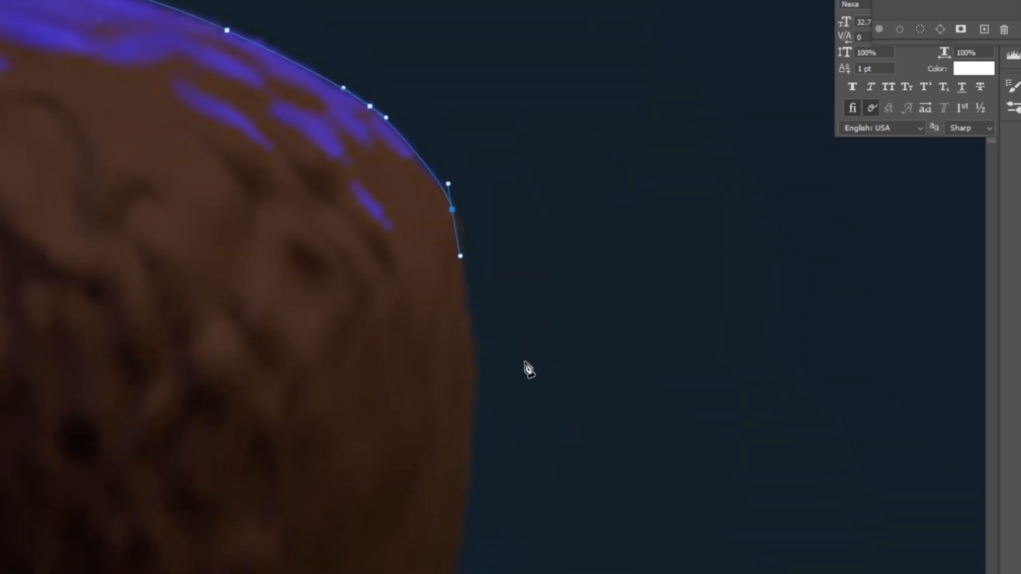
Trace down the hair's right side to its base with two curved anchors, adjusting the lower anchor's handles for the turn onto the temple.
left_click_drag(367, 541, 493, 429)
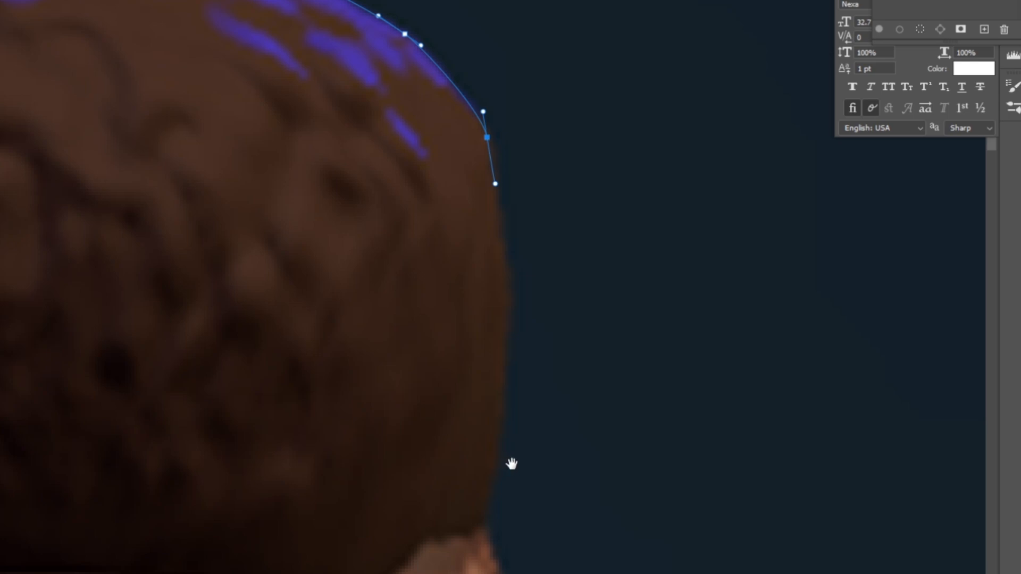
left_click_drag(531, 451, 510, 446)
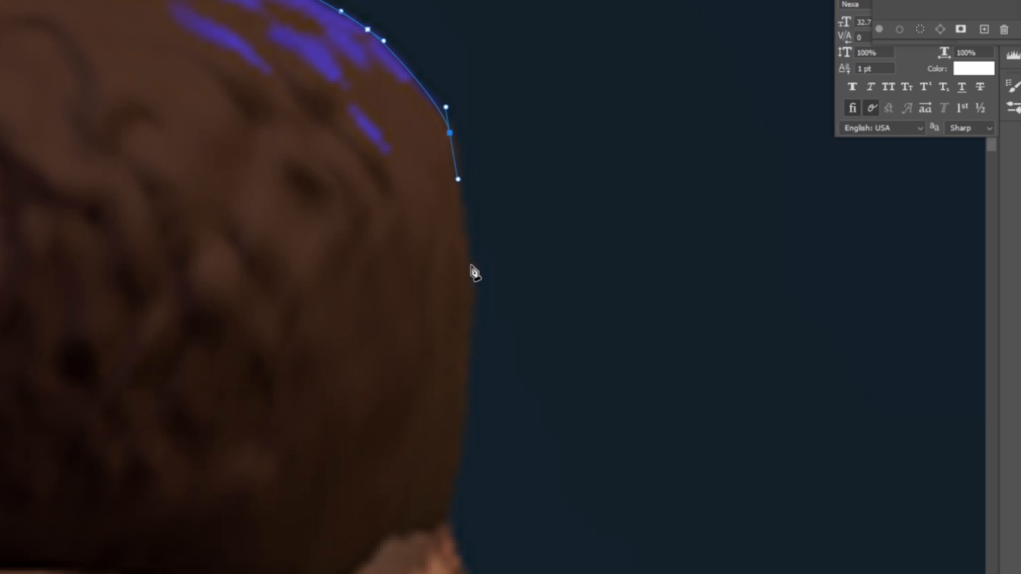
left_click_drag(471, 266, 474, 320)
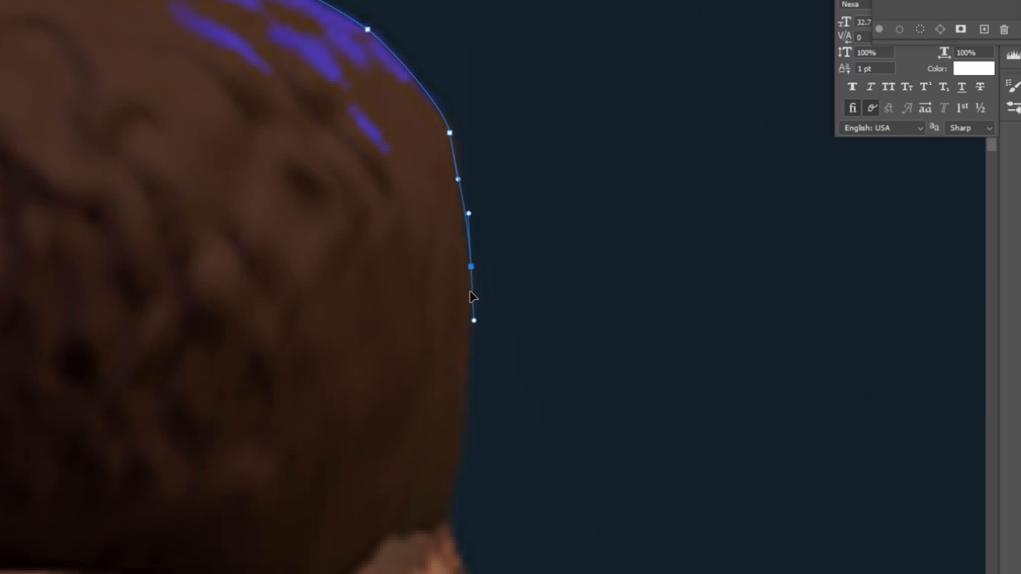
left_click_drag(567, 397, 618, 289)
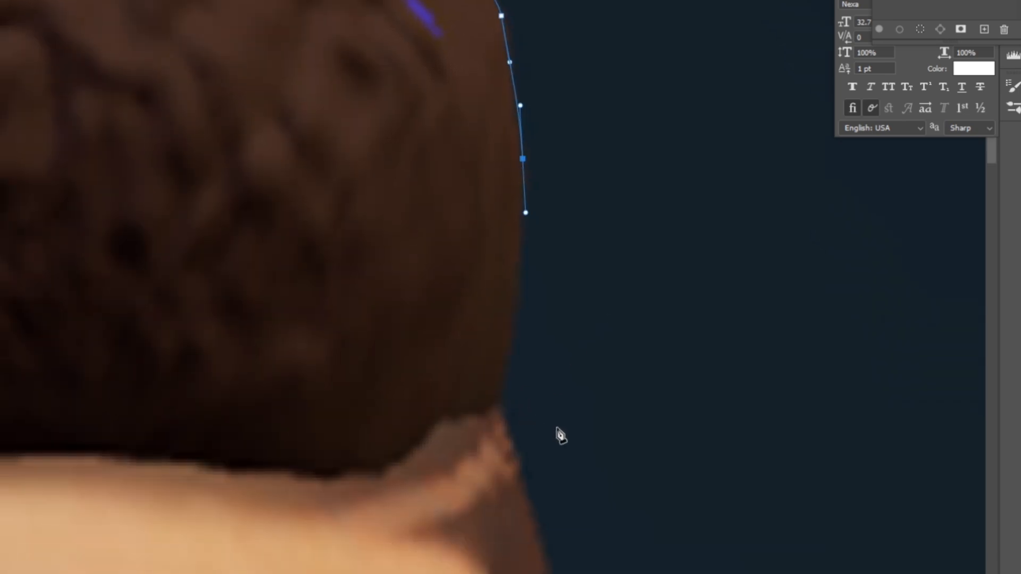
left_click_drag(527, 466, 565, 434)
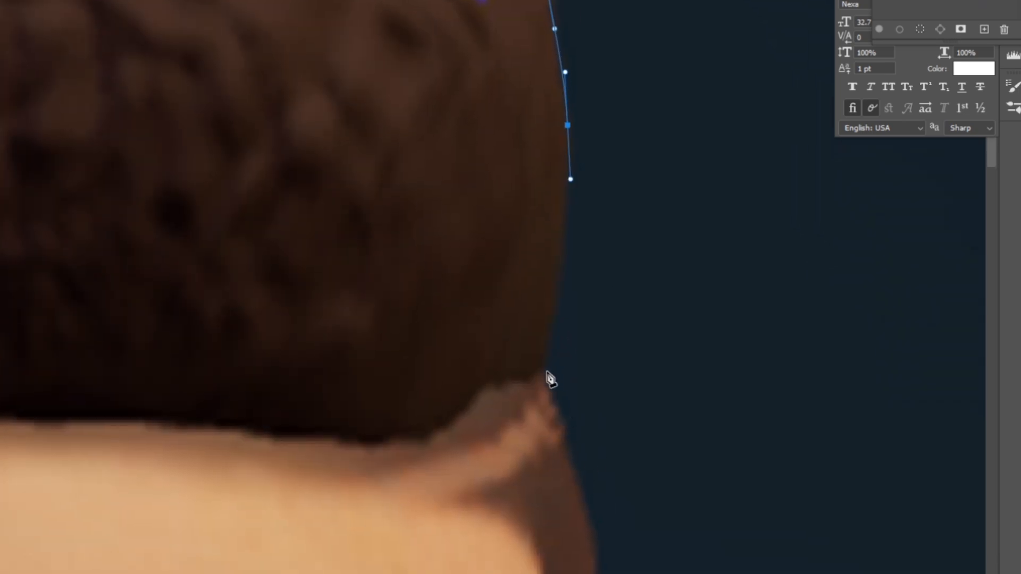
left_click_drag(543, 369, 541, 374)
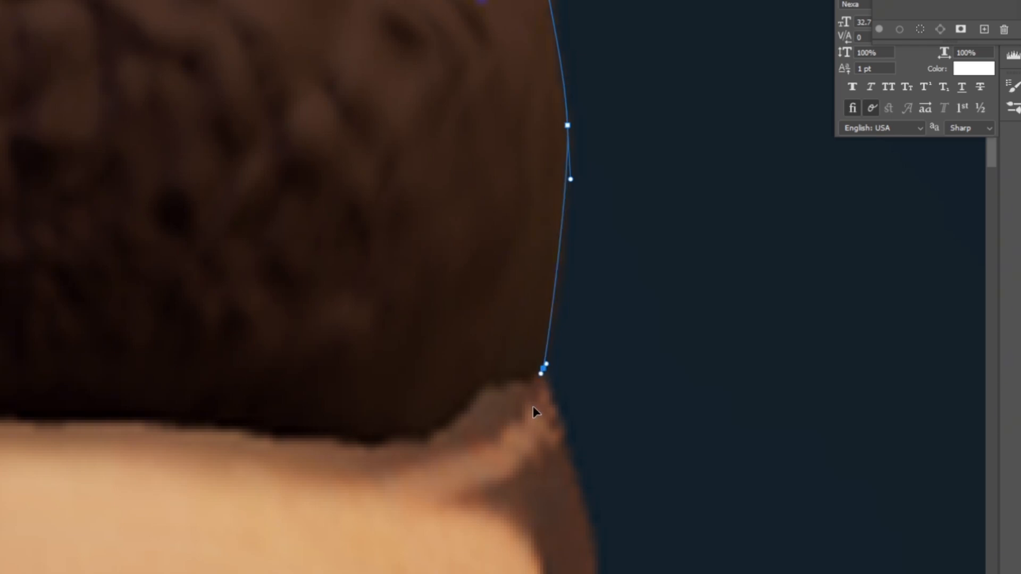
left_click_drag(535, 423, 532, 422)
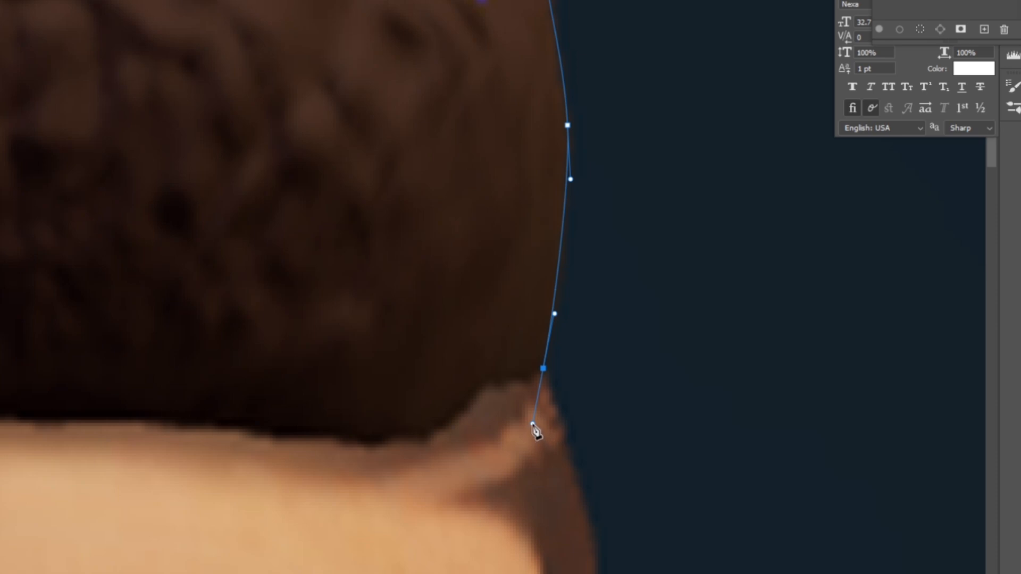
left_click_drag(536, 409, 540, 381)
Trace down the right temple to the glasses' arm with curved anchors and a corner point, and remove the last anchor's forward handle.
left_click_drag(572, 467, 587, 518)
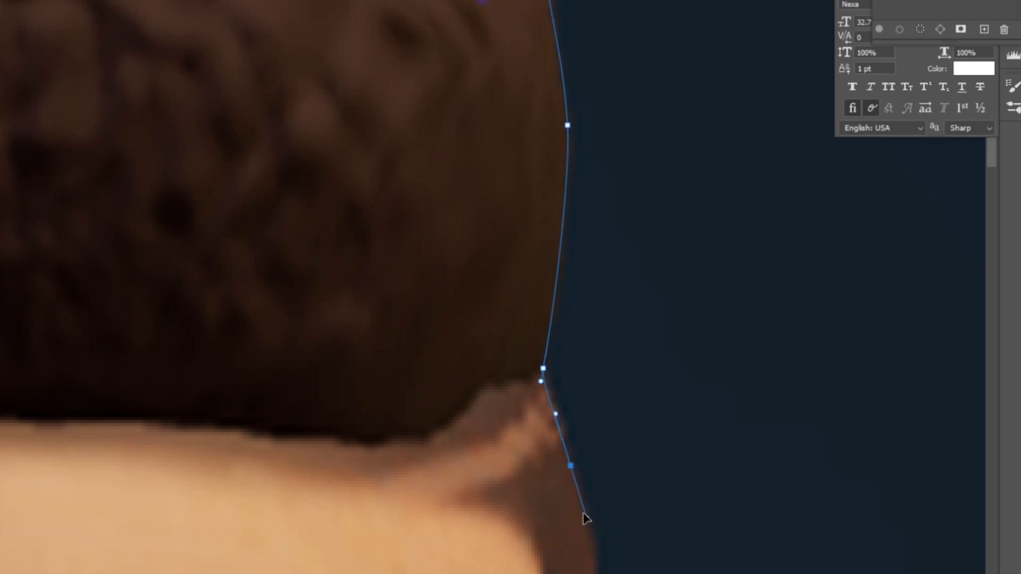
left_click_drag(573, 462, 568, 447)
left_click_drag(646, 556, 634, 225)
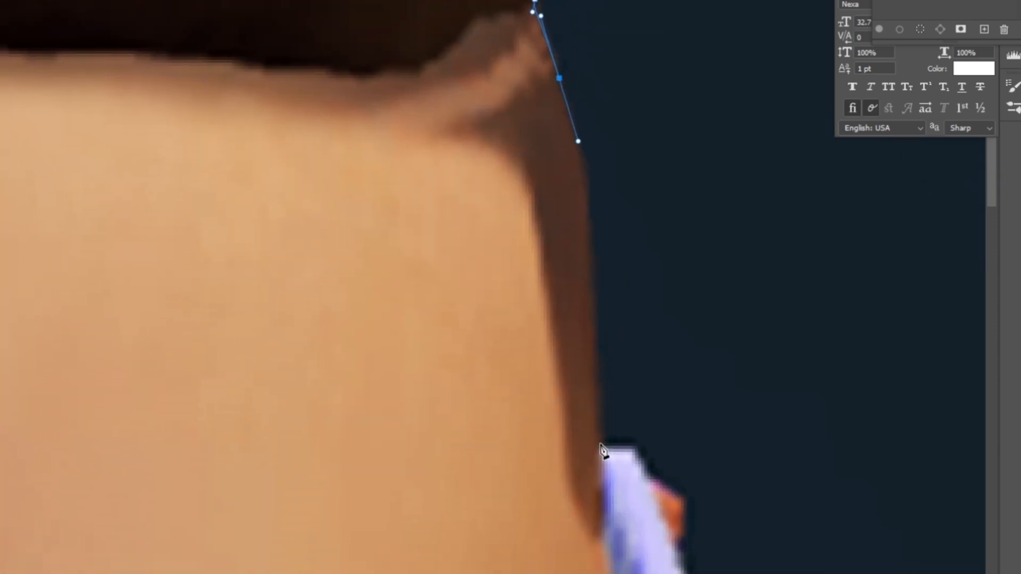
left_click_drag(599, 443, 599, 540)
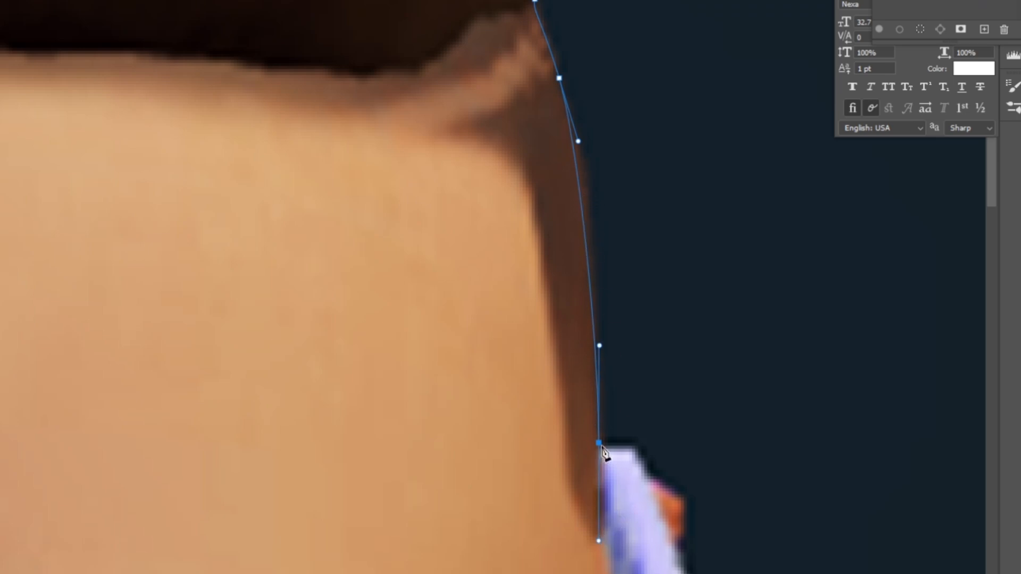
key("ctrl+z")
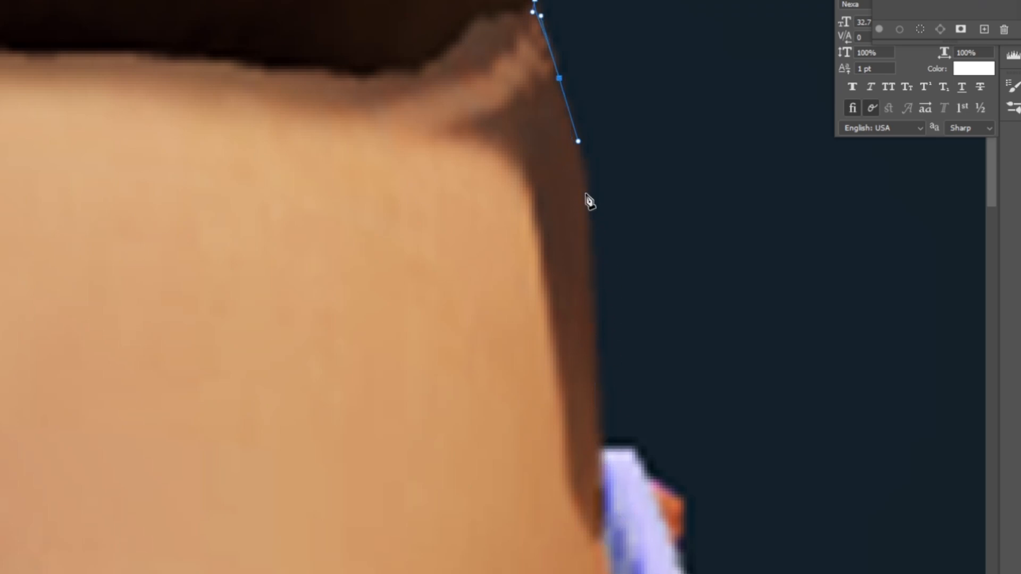
left_click(584, 178)
left_click_drag(599, 446, 600, 474)
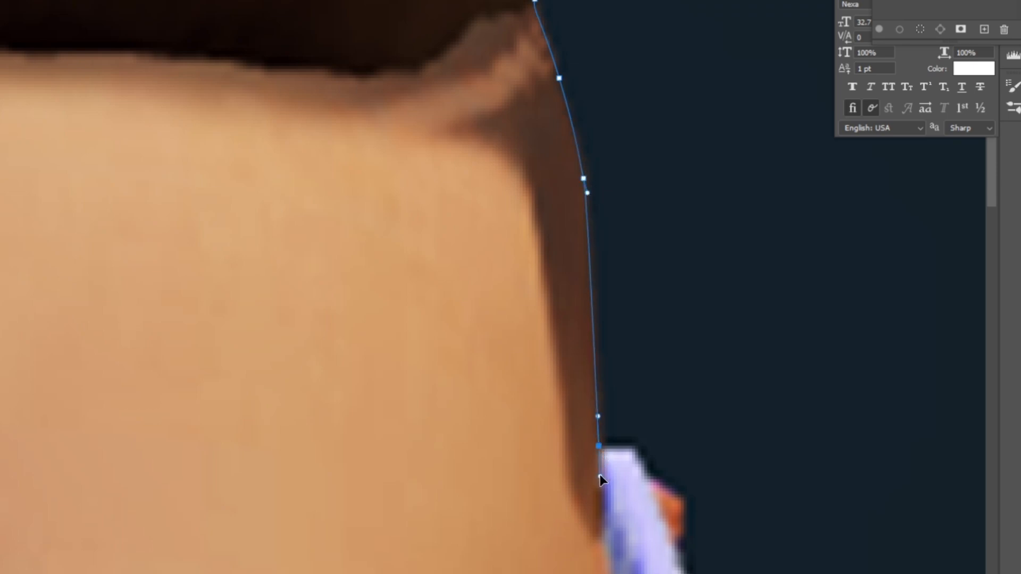
left_click(599, 447)
Trace around the ear tip beside the glasses' right arm with curved anchors and redirect the handle to follow its edge.
left_click_drag(681, 501, 710, 513)
left_click_drag(706, 560, 579, 295)
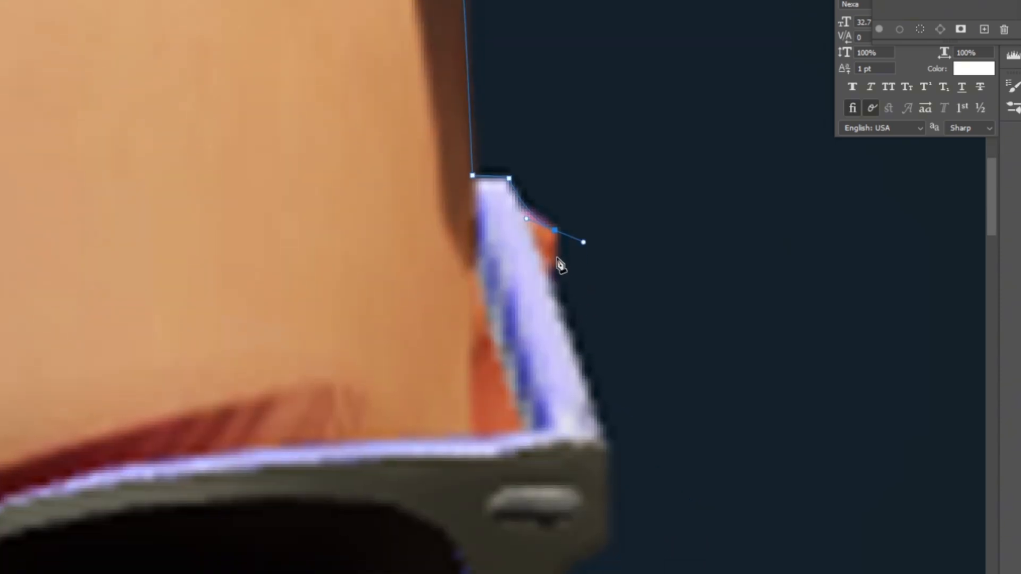
left_click_drag(585, 243, 550, 276)
left_click_drag(551, 281, 522, 163)
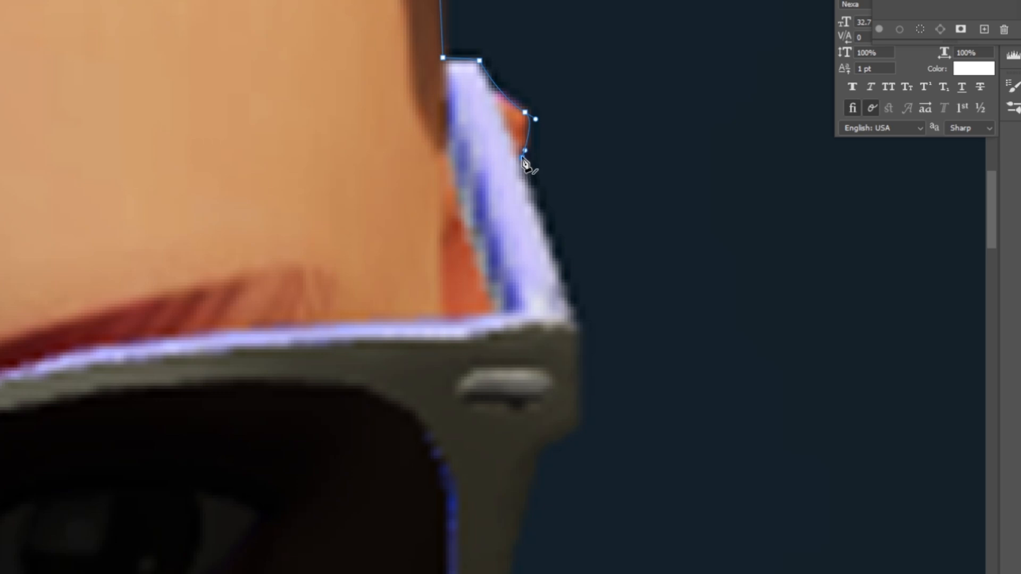
Trace the glasses frame's outer right corner with corner anchors and curve the path inward beneath the hinge.
left_click(578, 324)
left_click(580, 428)
left_click_drag(577, 432, 580, 422)
left_click(580, 428, "alt")
key("ctrl+z")
left_click_drag(541, 453, 584, 203)
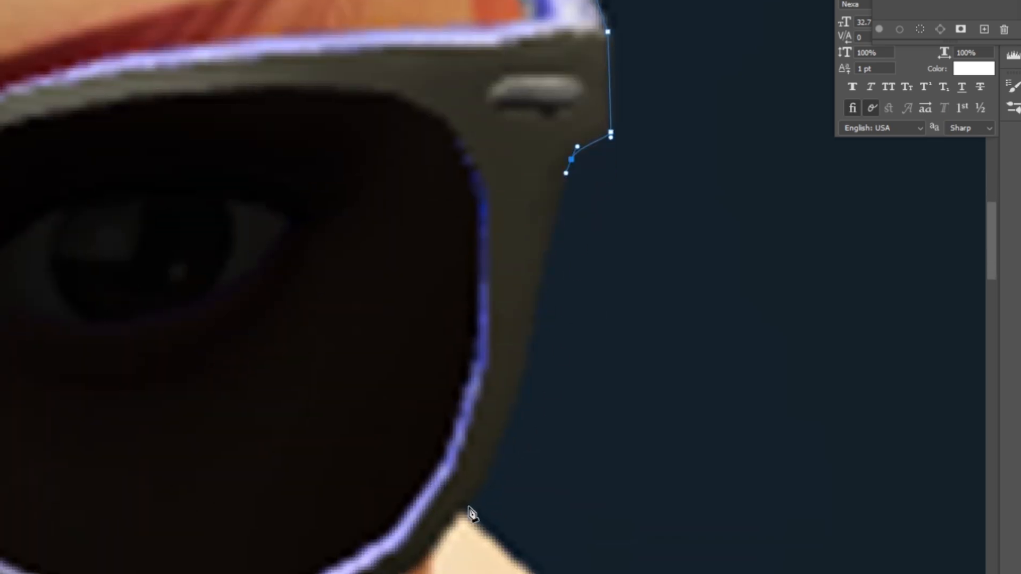
Add a curved anchor where the frame's right edge meets the hood, move it onto the edge and lengthen its upper handle.
left_click_drag(468, 506, 434, 546)
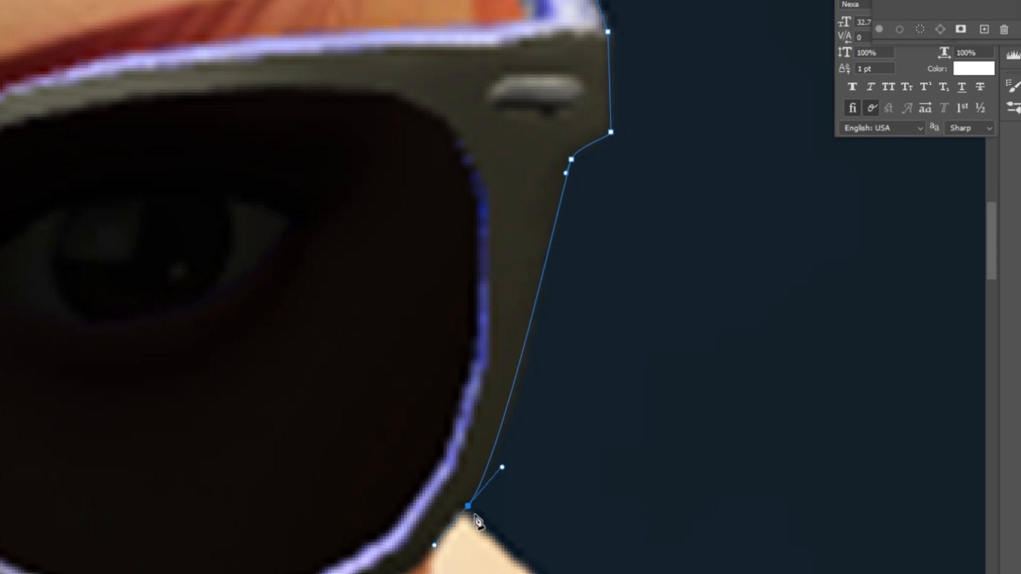
left_click_drag(467, 507, 465, 510)
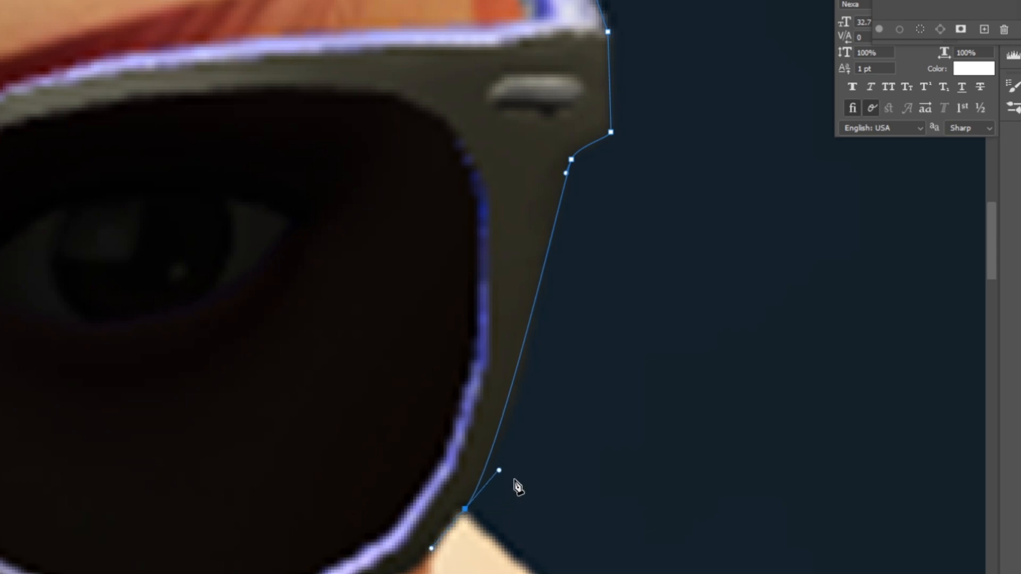
left_click_drag(499, 471, 510, 462)
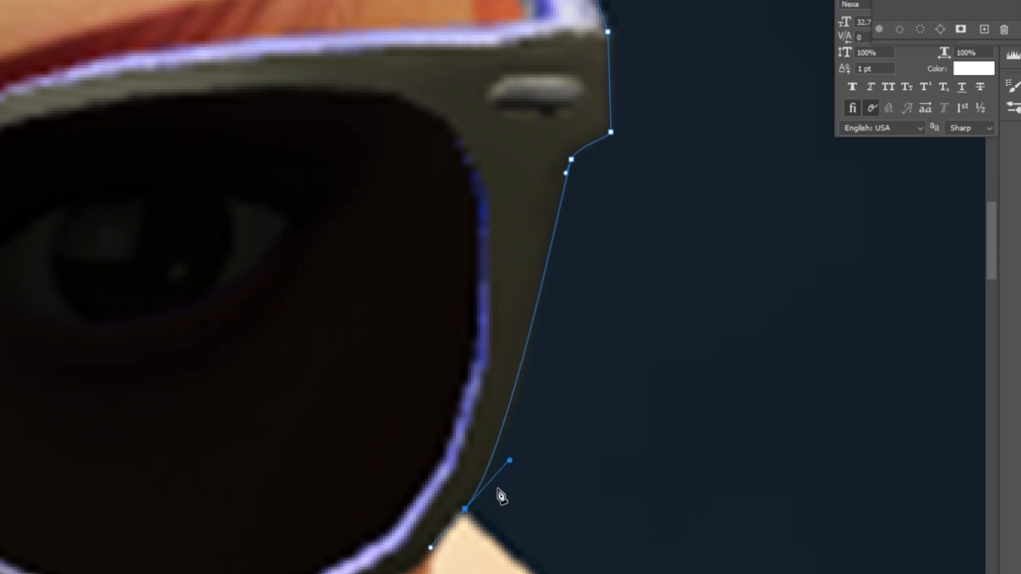
Trace the upper part of the hood's right slope with two curved anchors.
left_click_drag(594, 566, 444, 344)
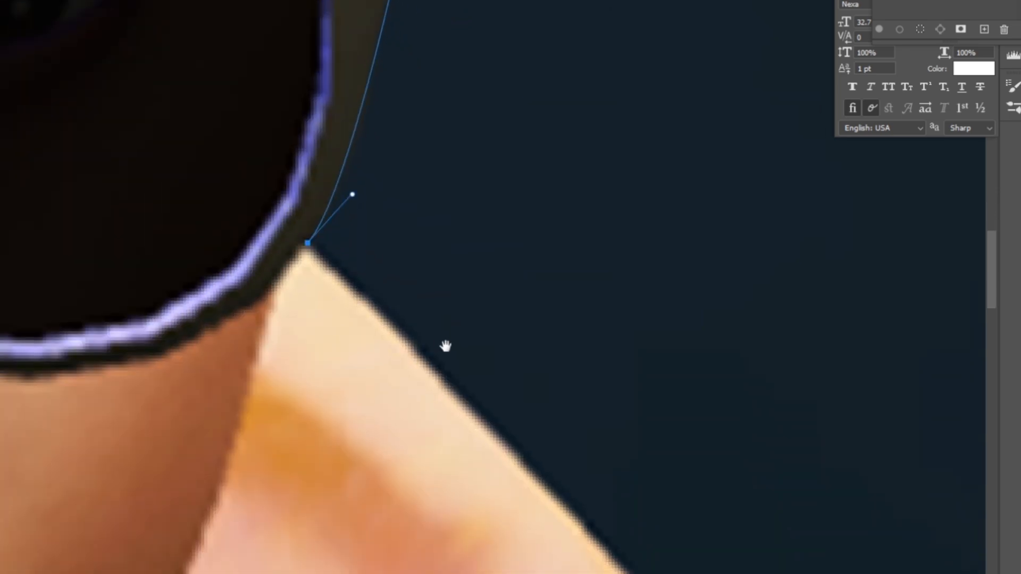
mouse_move(469, 405)
left_mouse_down()
mouse_move(490, 432)
mouse_move(473, 419)
left_mouse_up()
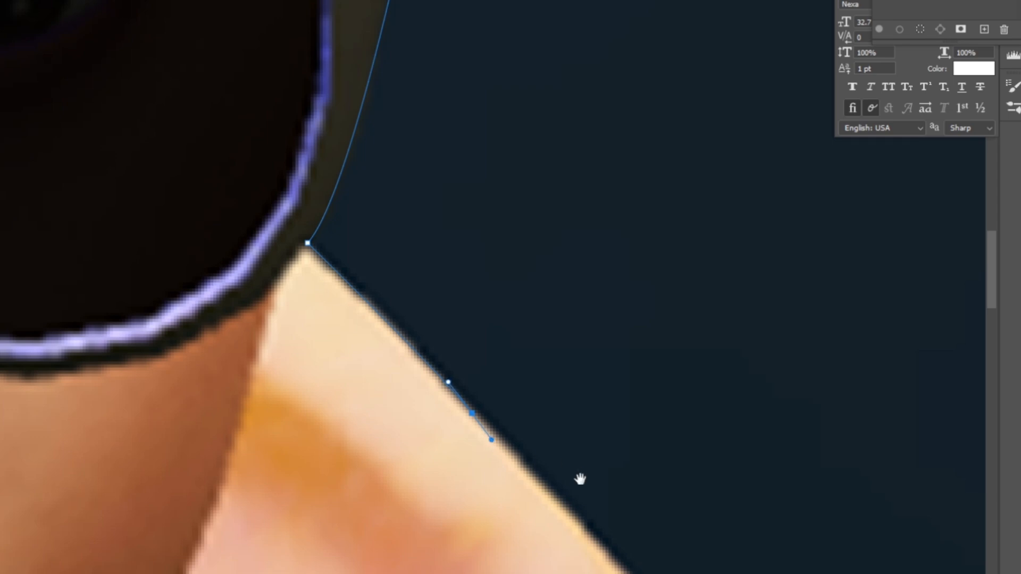
left_click_drag(580, 479, 396, 264)
left_click_drag(427, 342, 446, 375)
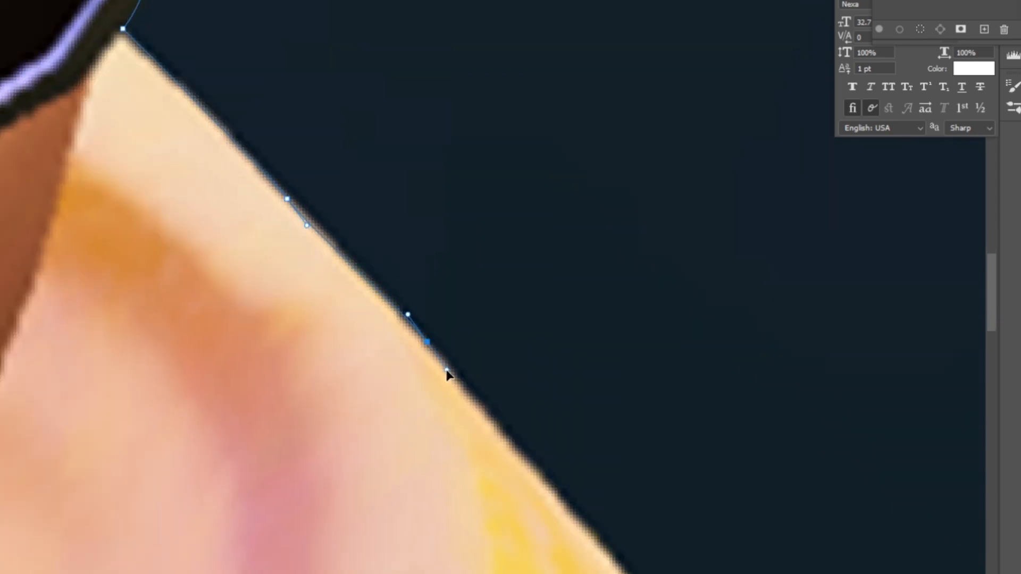
Move the last anchor on the hood's slope further along the edge and adjust its handles to follow the fabric.
left_click_drag(616, 428, 505, 237)
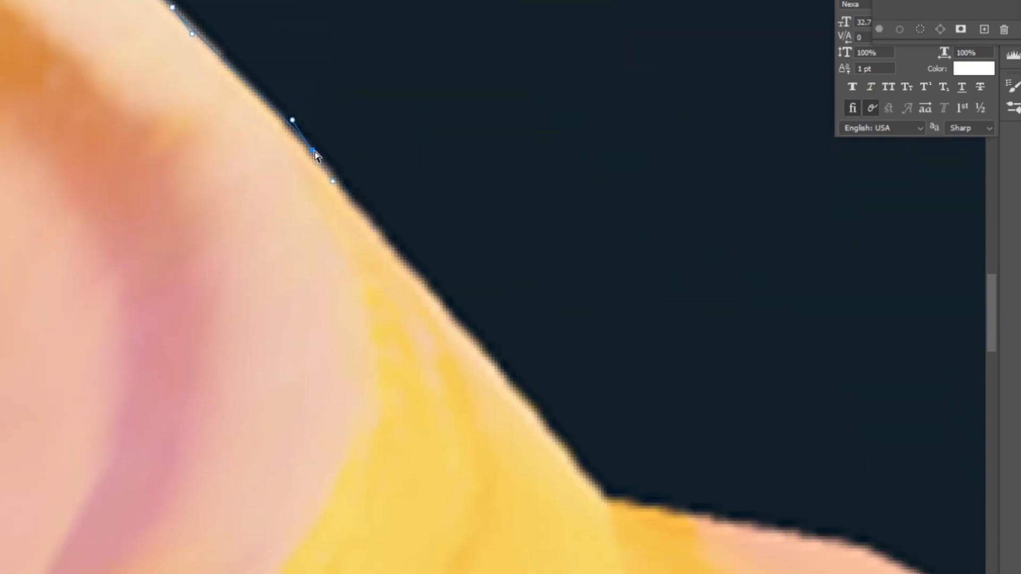
left_click_drag(312, 157, 324, 174)
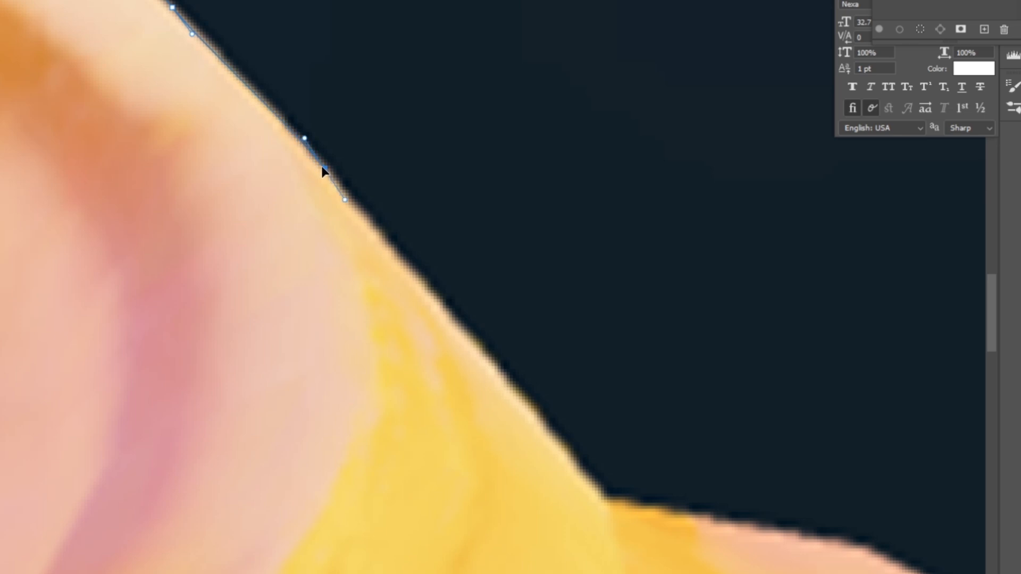
left_click(355, 202, "ctrl")
left_click(325, 170, "ctrl")
left_click_drag(349, 202, 351, 204)
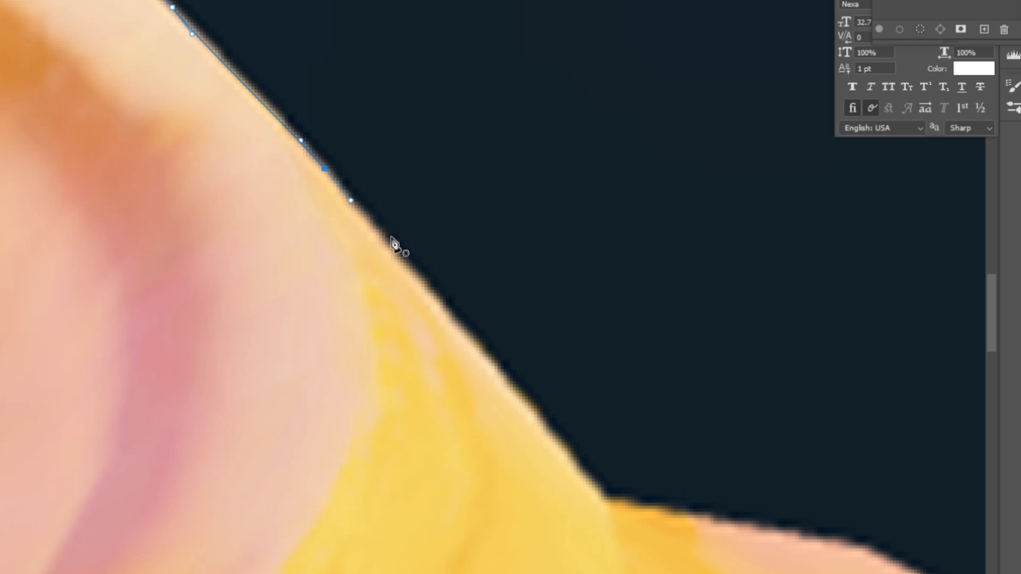
Trace the rest of the hood's right slope down to the corner where it meets the shoulder.
left_click(412, 269)
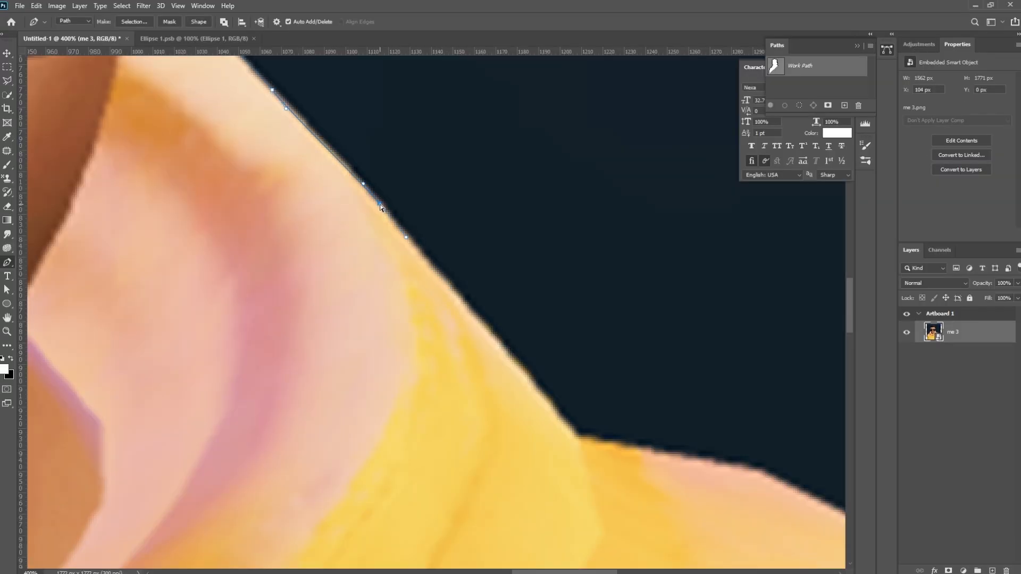
left_click(415, 246)
left_click_drag(607, 426, 501, 268)
left_click(472, 278)
Trace across the right shoulder of the hoodie with curved anchors, following its rounded outline toward the sleeve.
left_click_drag(594, 299, 635, 305)
mouse_move(679, 332)
left_mouse_down()
mouse_move(445, 300)
mouse_move(491, 313)
left_mouse_up()
left_click_drag(462, 277, 187, 123)
left_click_drag(346, 233, 368, 251)
left_click_drag(414, 242, 295, 128)
mouse_move(333, 222)
left_mouse_down()
mouse_move(345, 242)
mouse_move(288, 112)
left_mouse_up()
left_click_drag(387, 260, 409, 288)
Trace down the outer edge of the right sleeve with a series of curved anchors.
left_click_drag(480, 445, 503, 502)
left_click_drag(529, 462, 505, 179)
mouse_move(515, 335)
left_mouse_down()
mouse_move(528, 379)
mouse_move(485, 193)
mouse_move(521, 360)
left_mouse_up()
left_click_drag(541, 309, 496, 156)
mouse_move(505, 329)
left_mouse_down()
mouse_move(507, 352)
mouse_move(505, 199)
left_mouse_up()
left_click_drag(499, 268, 509, 309)
left_click_drag(534, 309, 504, 162)
mouse_move(503, 289)
left_mouse_down()
mouse_move(515, 337)
mouse_move(447, 189)
mouse_move(452, 205)
left_mouse_up()
left_click_drag(439, 156, 441, 155)
Trace the lowest part of the right sleeve to the image's bottom-right corner, refining the anchor on the edge.
left_click_drag(494, 431, 504, 471)
mouse_move(495, 431)
left_mouse_down()
mouse_move(479, 339)
mouse_move(488, 382)
left_mouse_up()
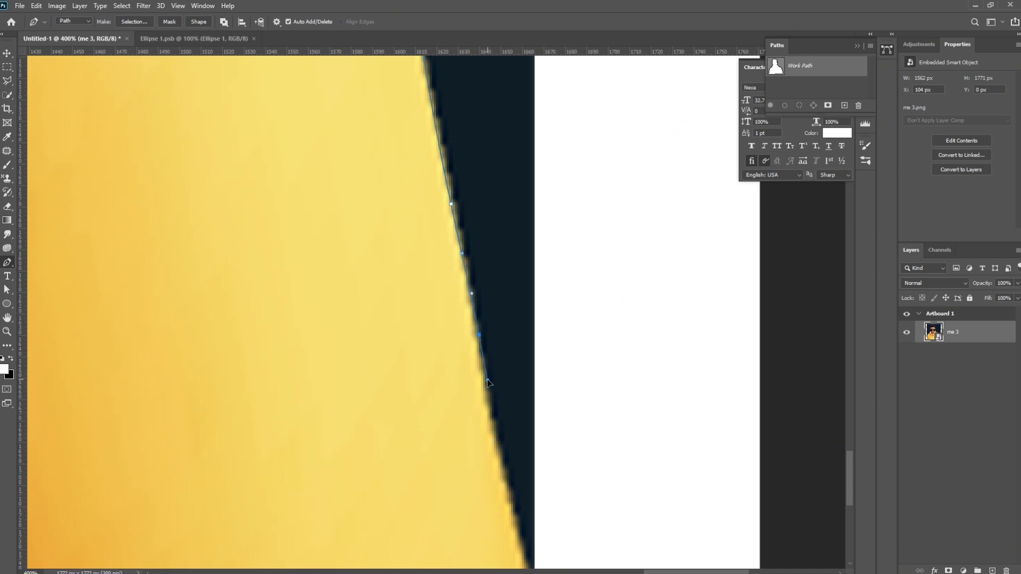
left_click(480, 336, "alt")
left_click_drag(479, 336, 479, 341)
scroll(508, 378, "down", 3)
left_click_drag(291, 391, 565, 335)
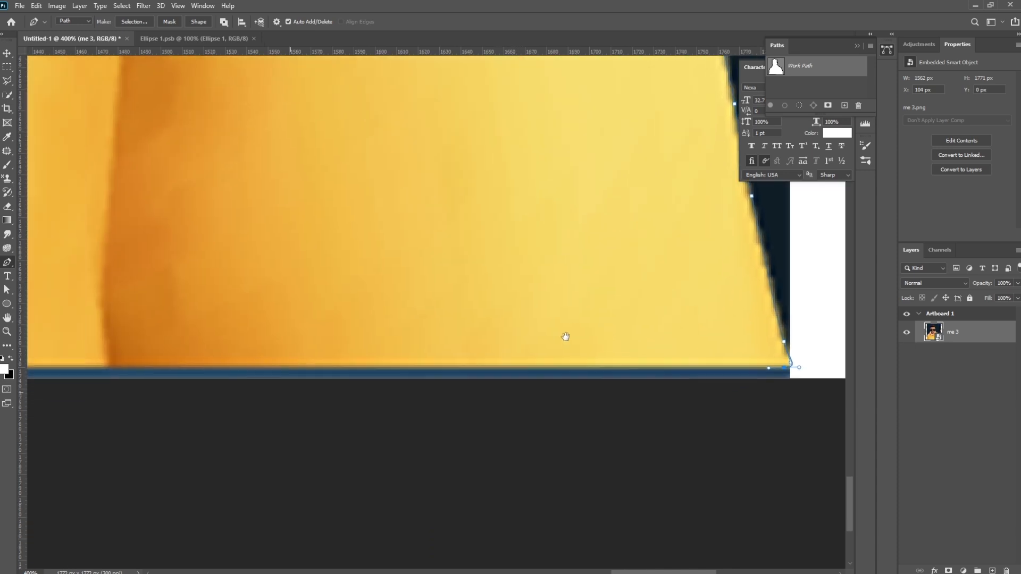
Trace leftward along the hoodie's bottom edge from the right corner to the right drawstring.
left_click_drag(250, 367, 199, 368)
left_click_drag(271, 284, 728, 223)
left_click_drag(212, 308, 168, 305)
left_click_drag(175, 309, 739, 294)
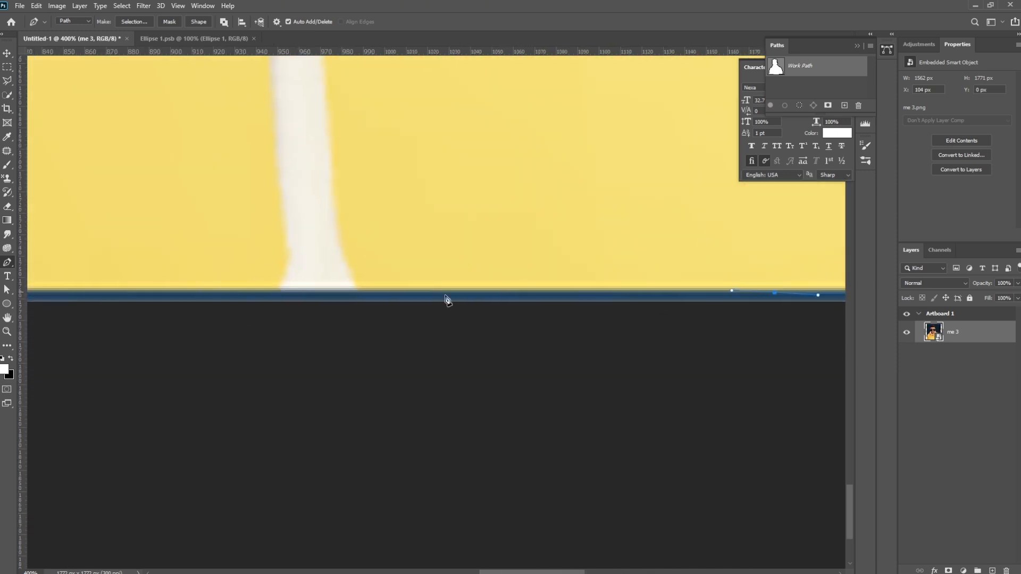
left_click_drag(365, 288, 300, 286)
Continue the path along the hoodie's bottom edge toward the left drawstring and the lower-left corner.
left_click_drag(365, 289, 169, 291)
left_click_drag(236, 294, 746, 268)
left_click_drag(233, 262, 672, 293)
left_click(80, 265)
left_click(513, 280, "alt")
left_click(512, 280, "alt")
left_click(513, 279, "alt")
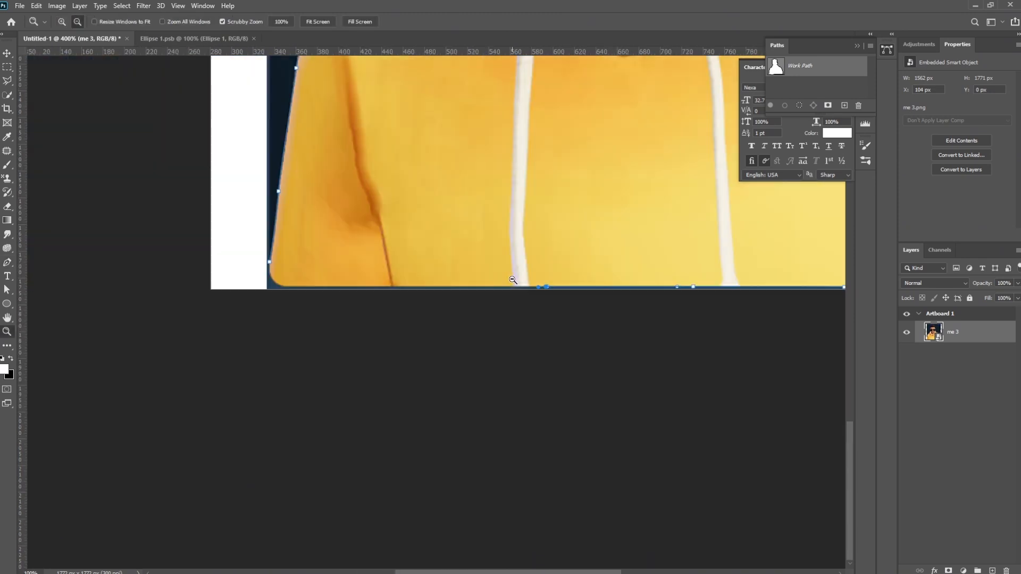
left_click(509, 280, "alt")
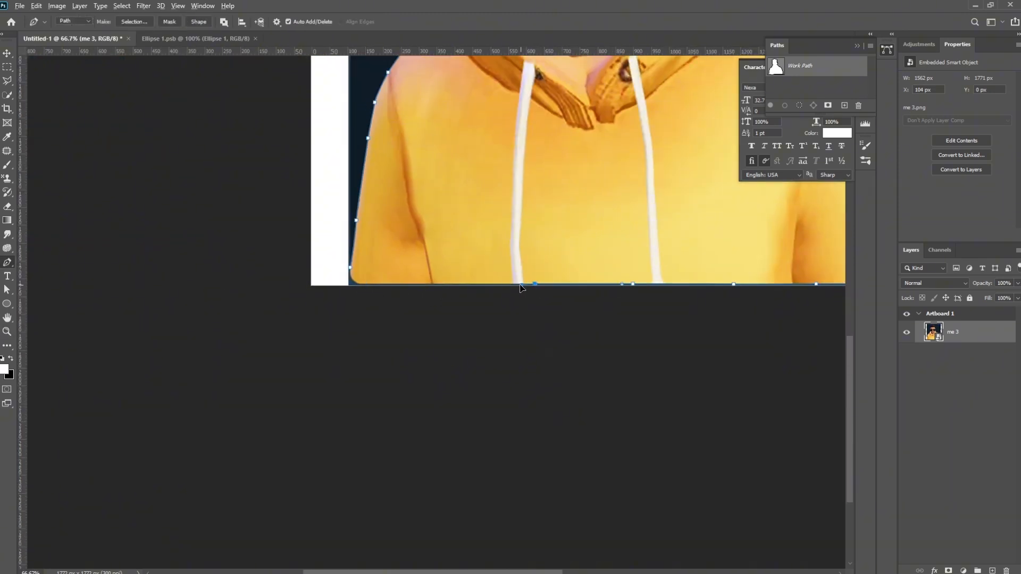
Complete the bottom edge at the hoodie's lower-left corner, close the path and undo the stray curve adjustment there.
left_click(361, 283)
left_click_drag(358, 284, 351, 277)
key("ctrl+z")
left_click(359, 284, "ctrl")
left_click(587, 239, "ctrl+alt")
left_click(588, 239, "ctrl+alt")
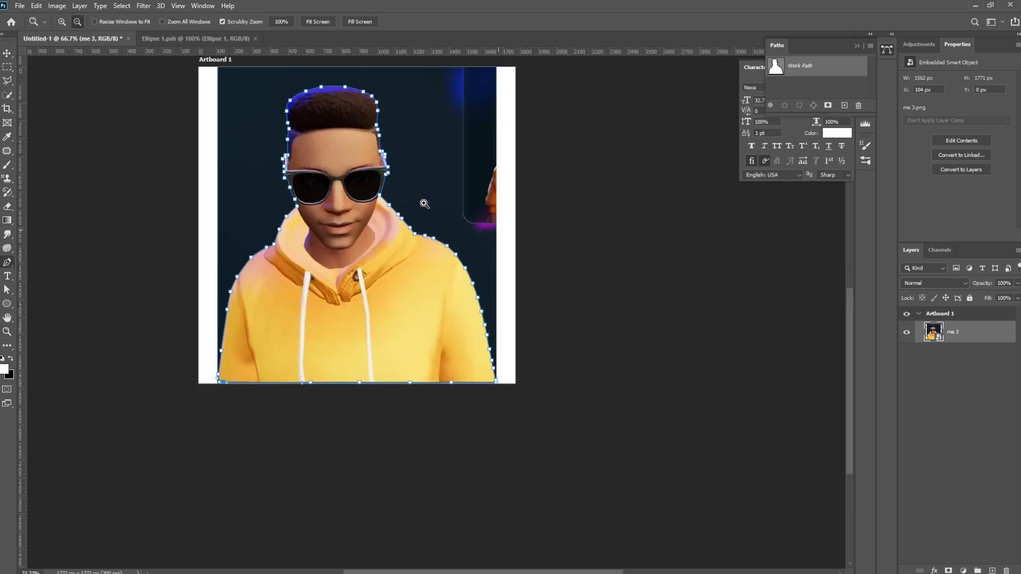
Convert the character's path to a new anti-aliased selection with a feather radius of 0 pixels.
left_click_drag(390, 180, 535, 233)
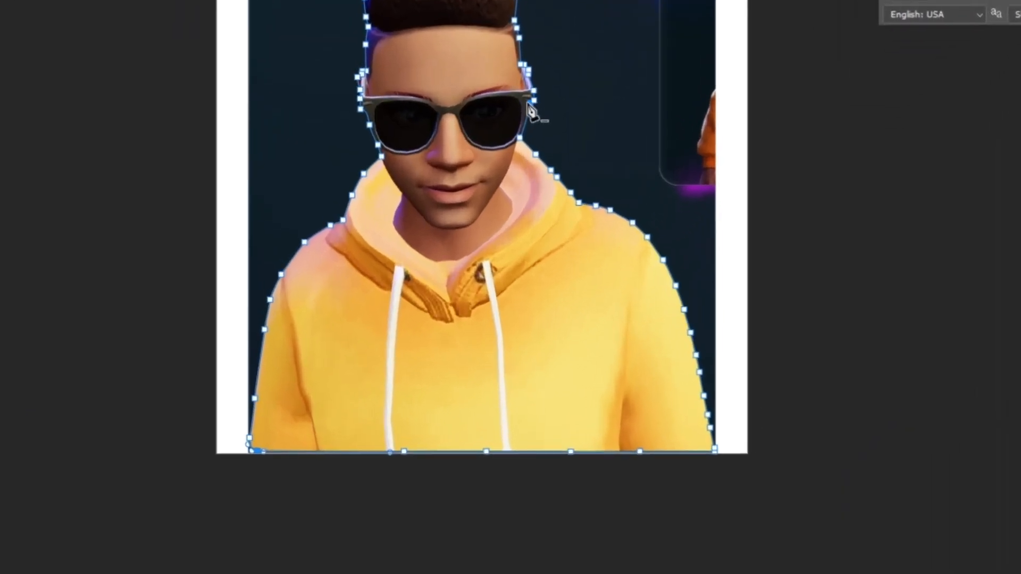
right_click(590, 212)
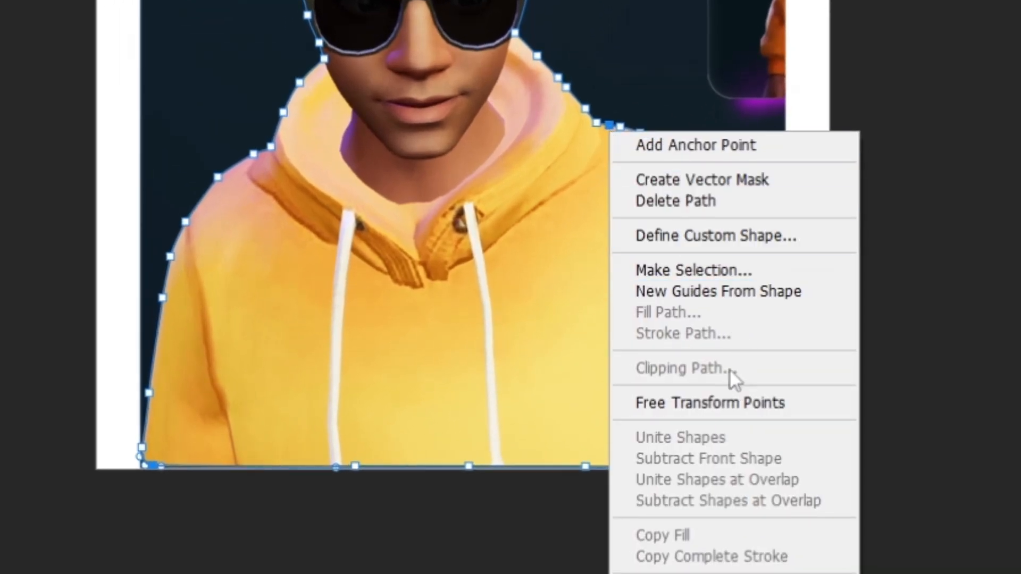
left_click(691, 270)
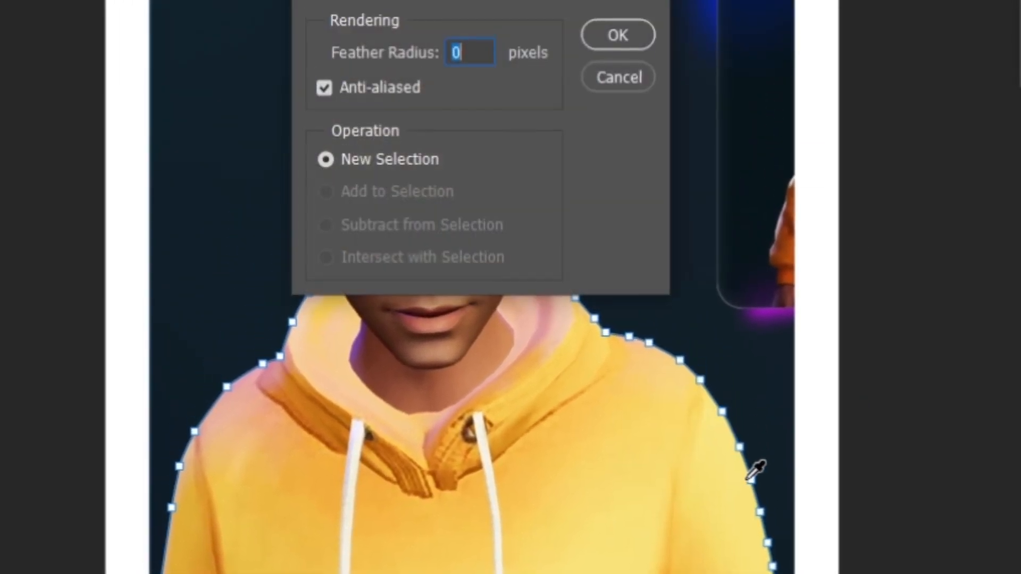
left_click(617, 35)
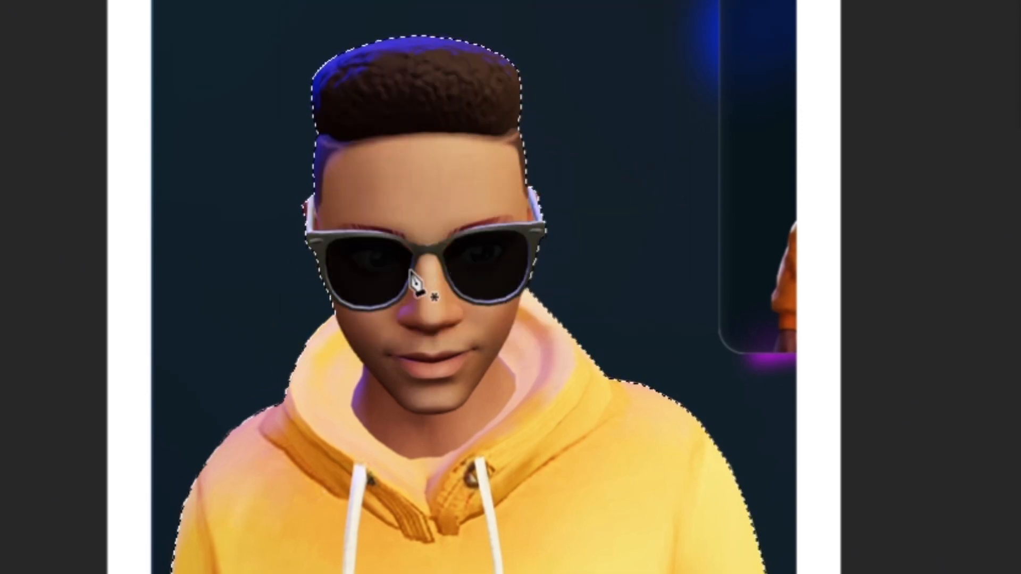
Examine the character's selection outline closely along the head, shoulders and hoodie, and then as a whole.
key("z")
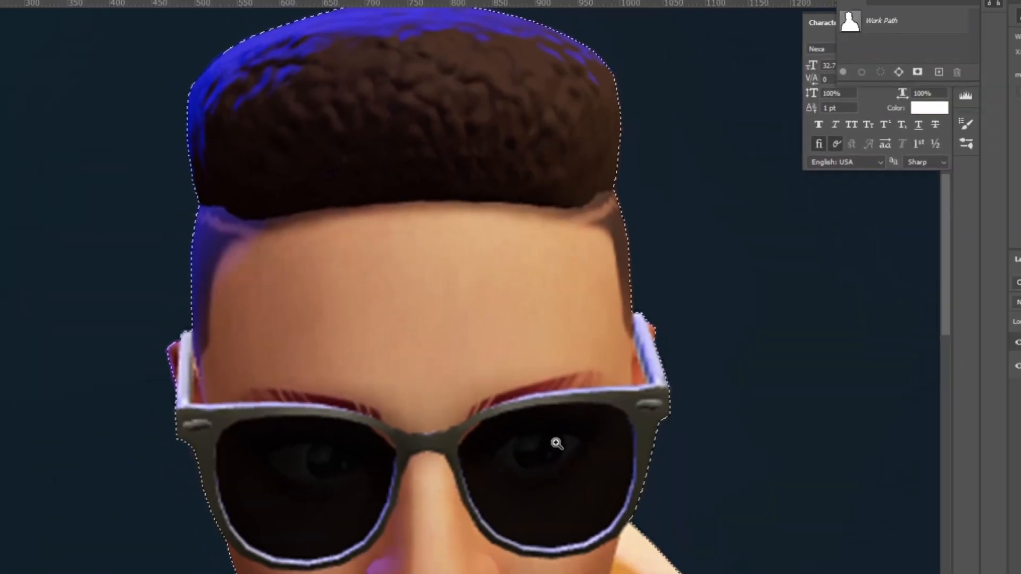
key("space")
left_click_drag(556, 443, 461, 516)
left_click_drag(455, 394, 452, 25)
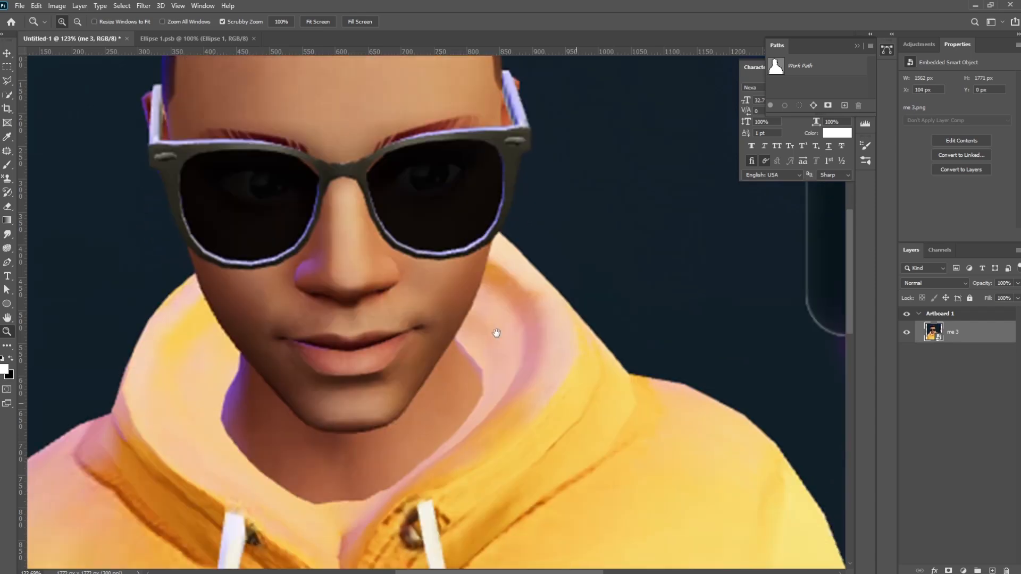
left_click_drag(670, 458, 615, 241)
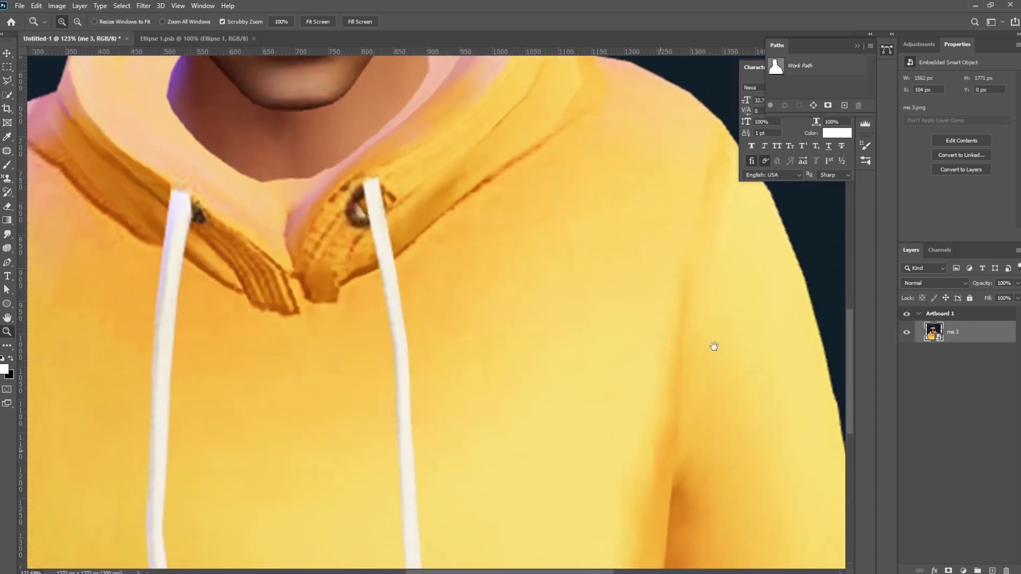
left_click_drag(714, 346, 643, 299)
left_click(478, 228, "alt")
left_click(478, 228, "alt")
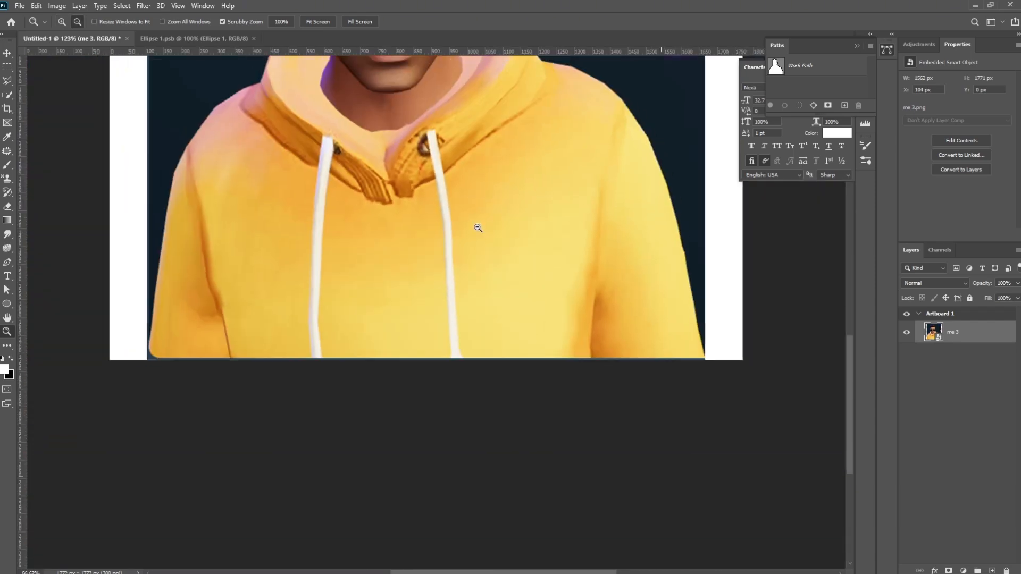
left_click(477, 228, "alt")
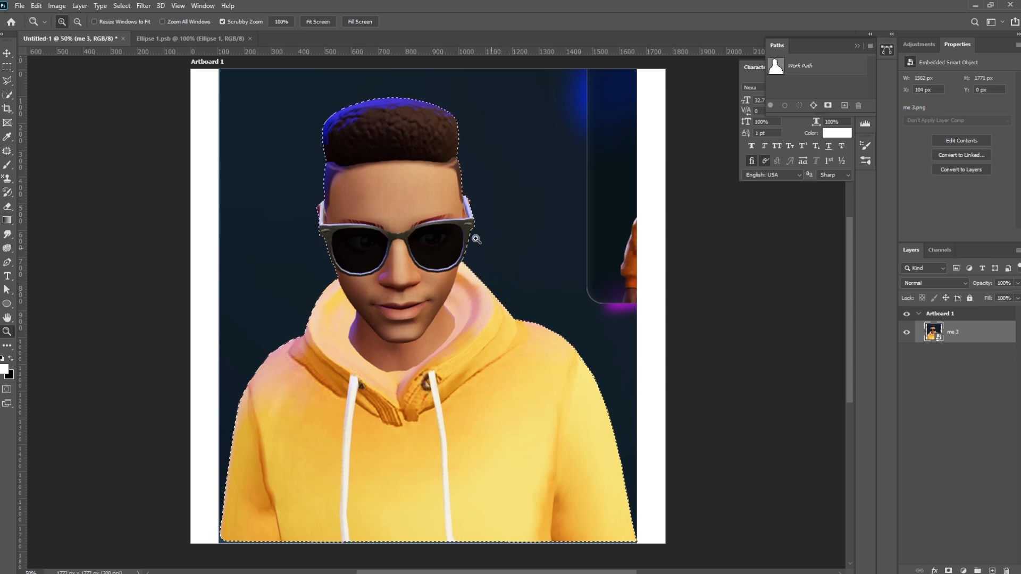
Open the character's selection in Select and Mask and review the available view modes, keeping Overlay.
key("m")
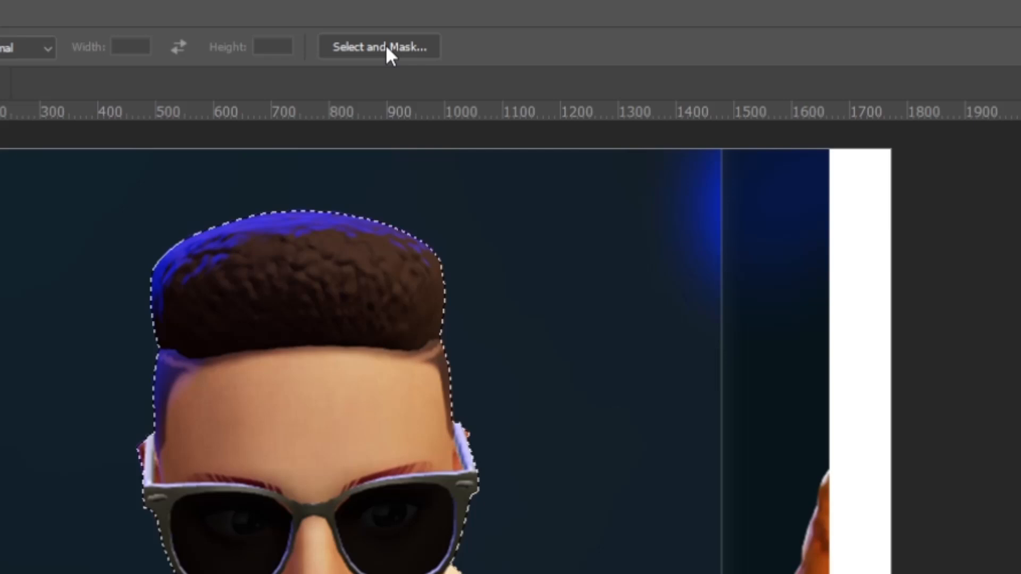
left_click(383, 46)
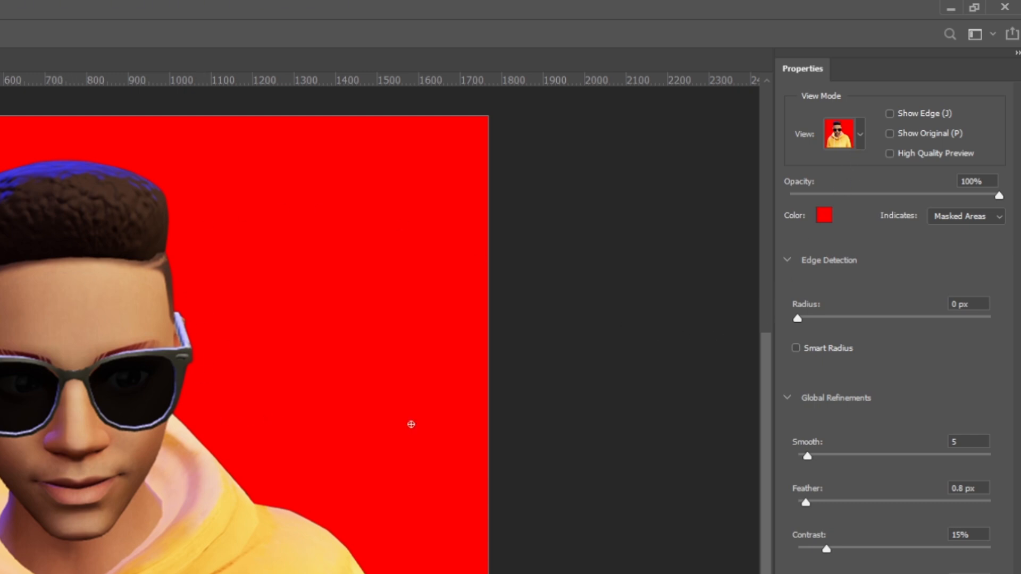
left_click(860, 133)
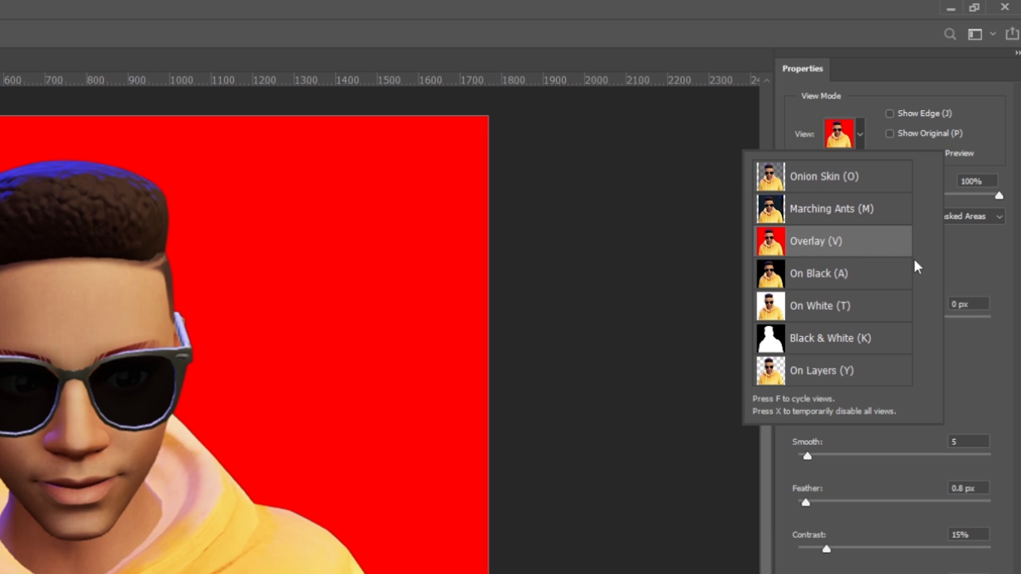
left_click(971, 252)
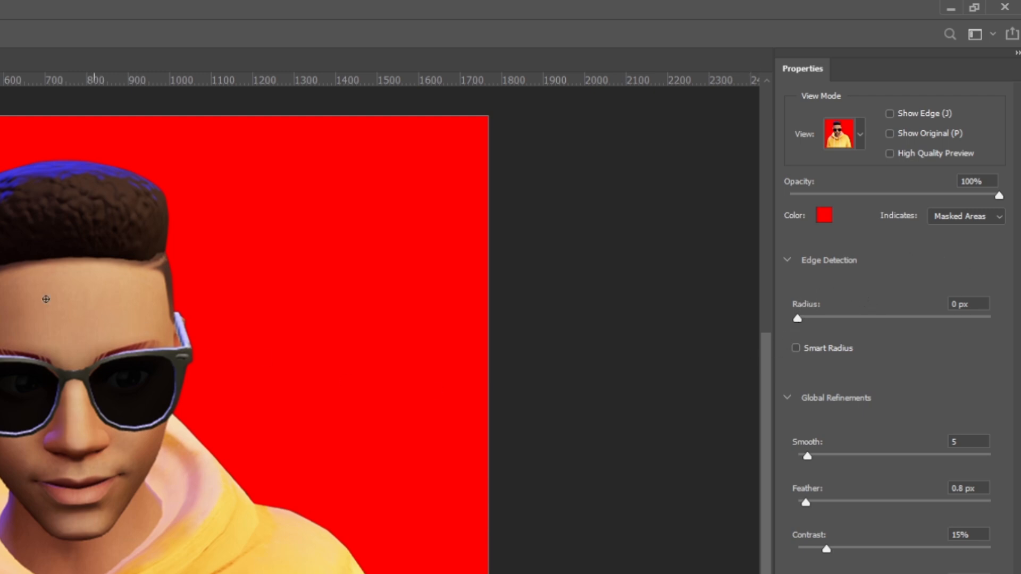
Compare Edge Detection radii of 9 px and 3 px on the mask's edge and set the radius to 1 px.
left_click_drag(0, 266, 78, 329)
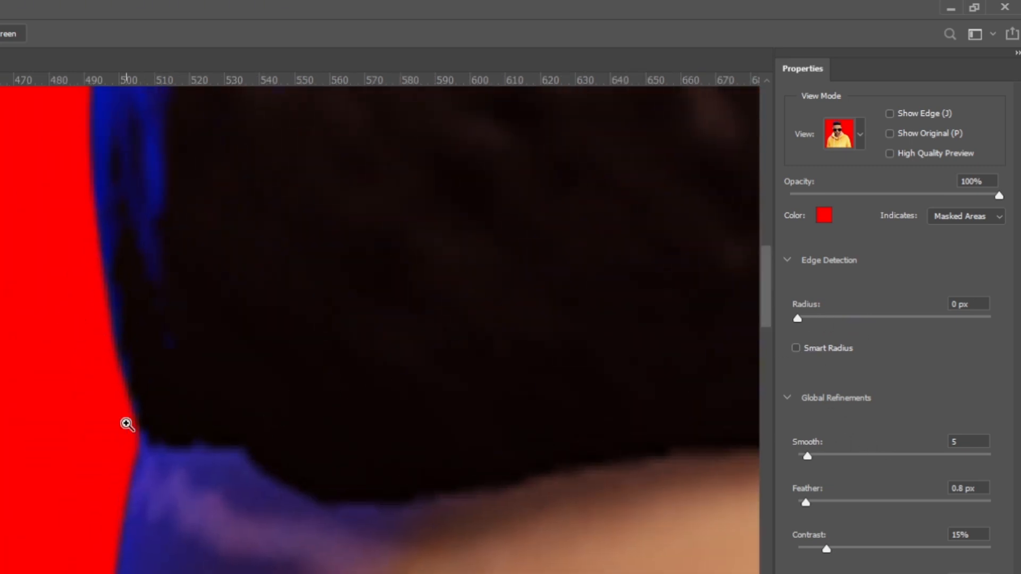
key("space")
left_click_drag(261, 471, 249, 299)
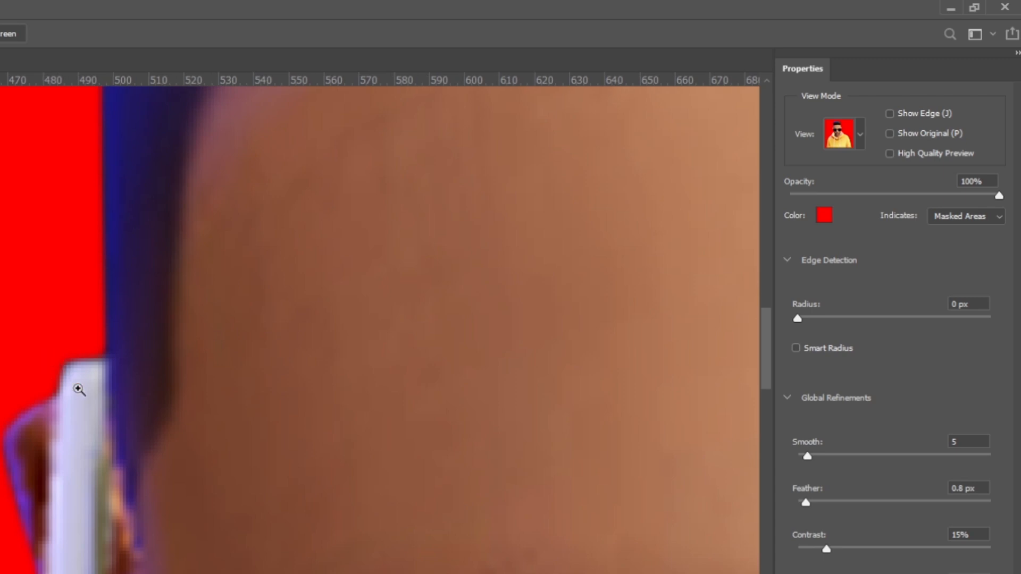
left_click(870, 317)
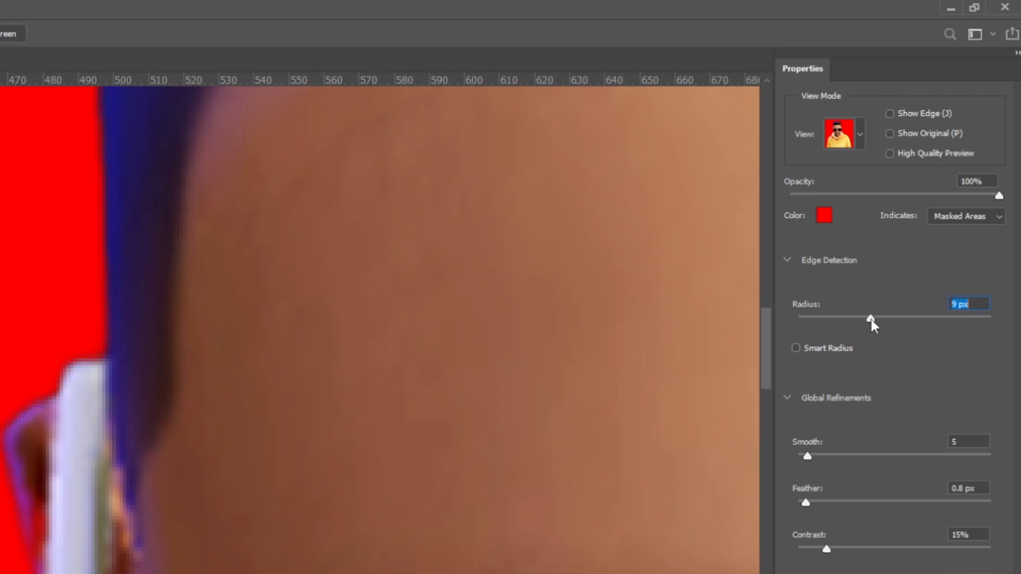
left_click(830, 318)
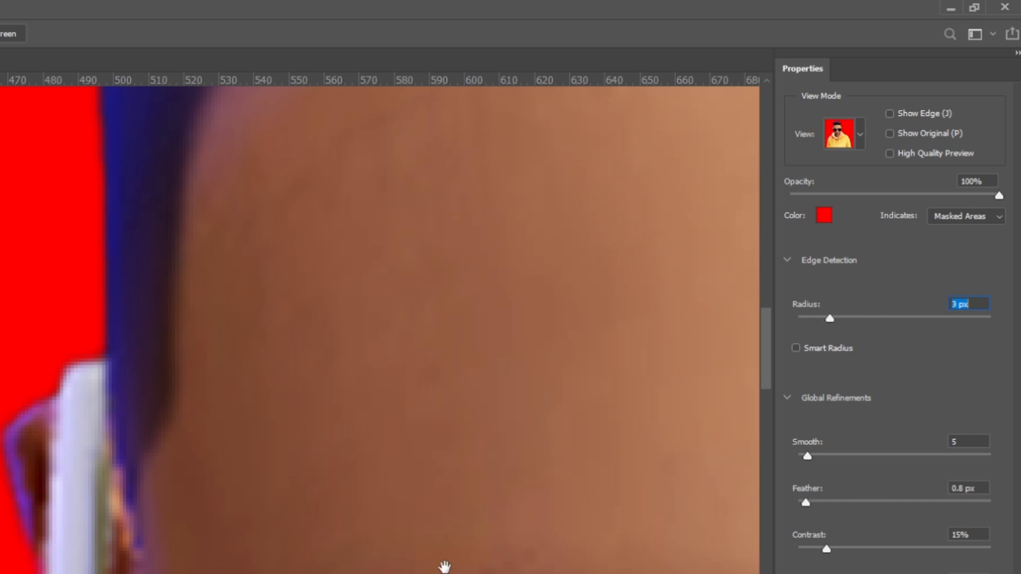
left_click_drag(445, 565, 276, 250)
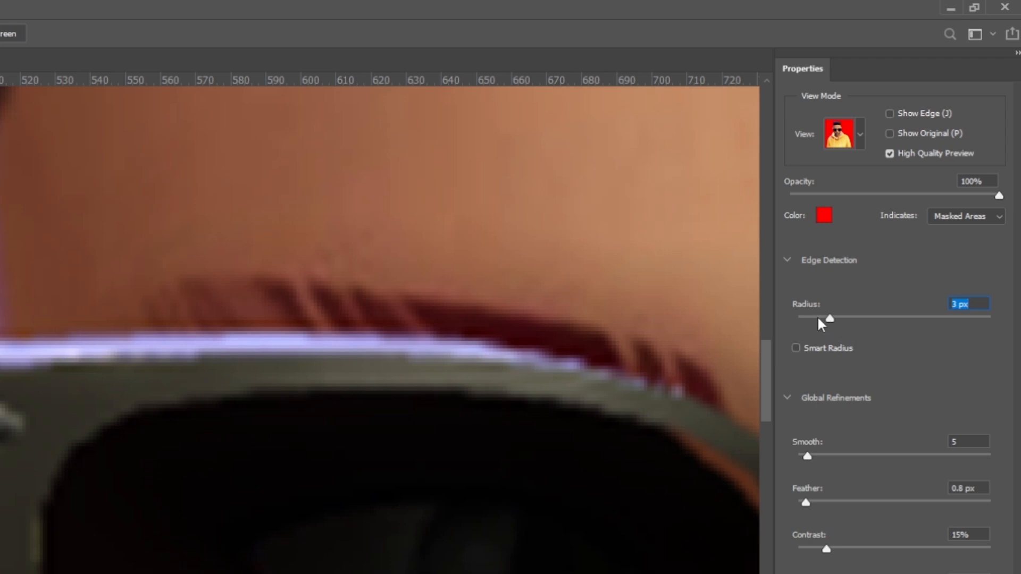
left_click(819, 318)
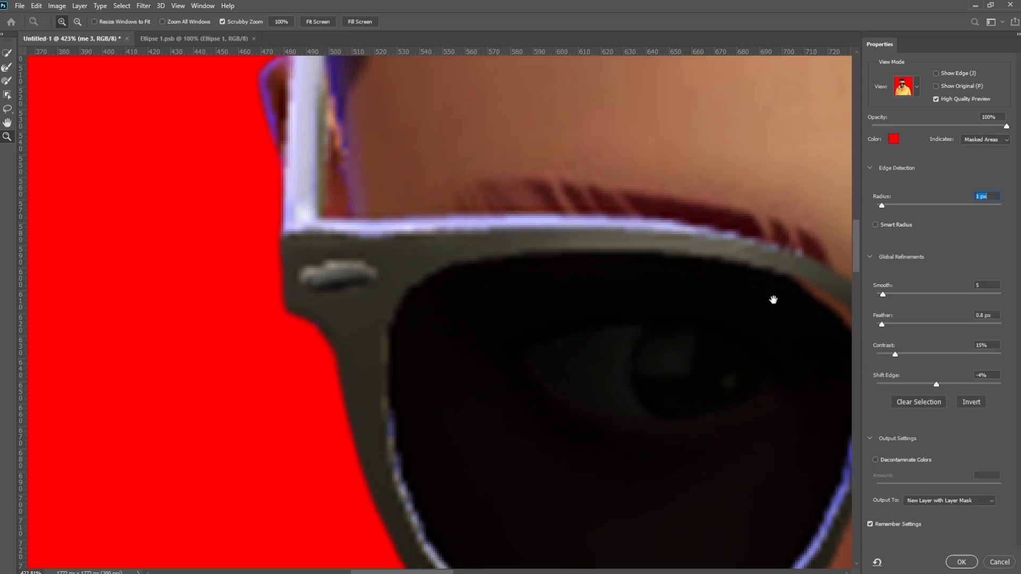
left_click_drag(704, 380, 507, 442)
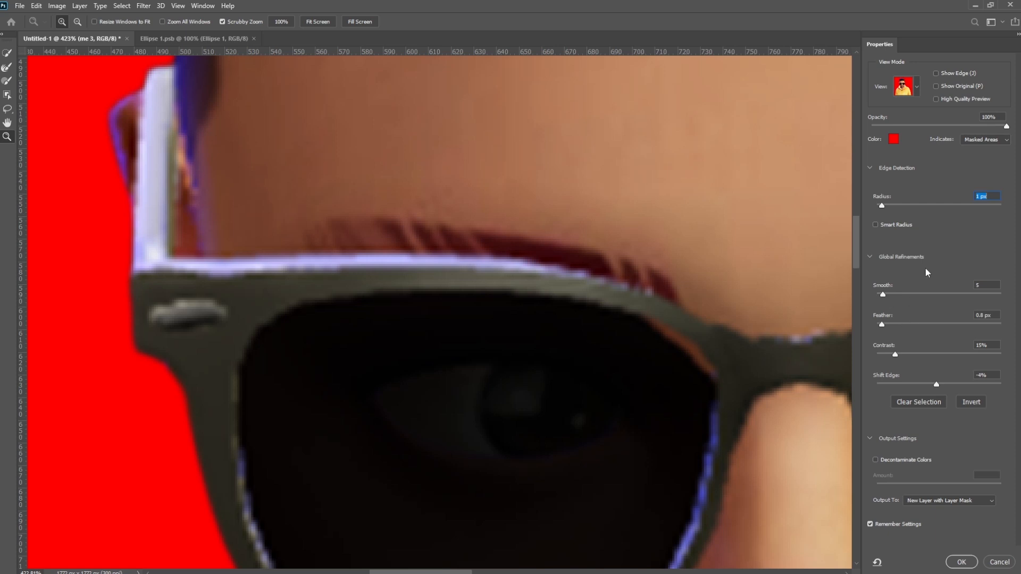
Try stronger feathering on the mask's edge and set Feather to 1.4 px.
left_click(905, 324)
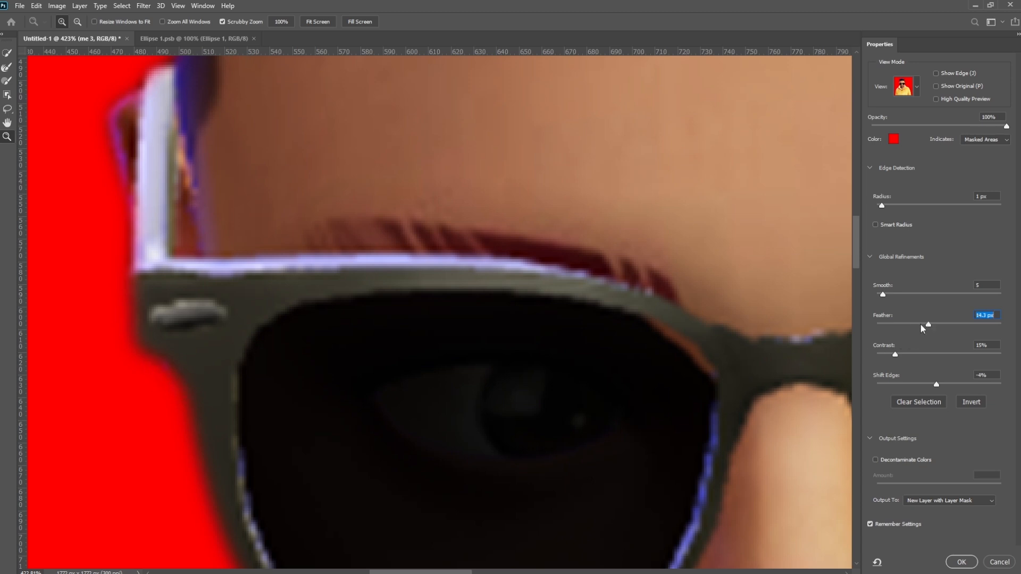
left_click_drag(906, 324, 896, 326)
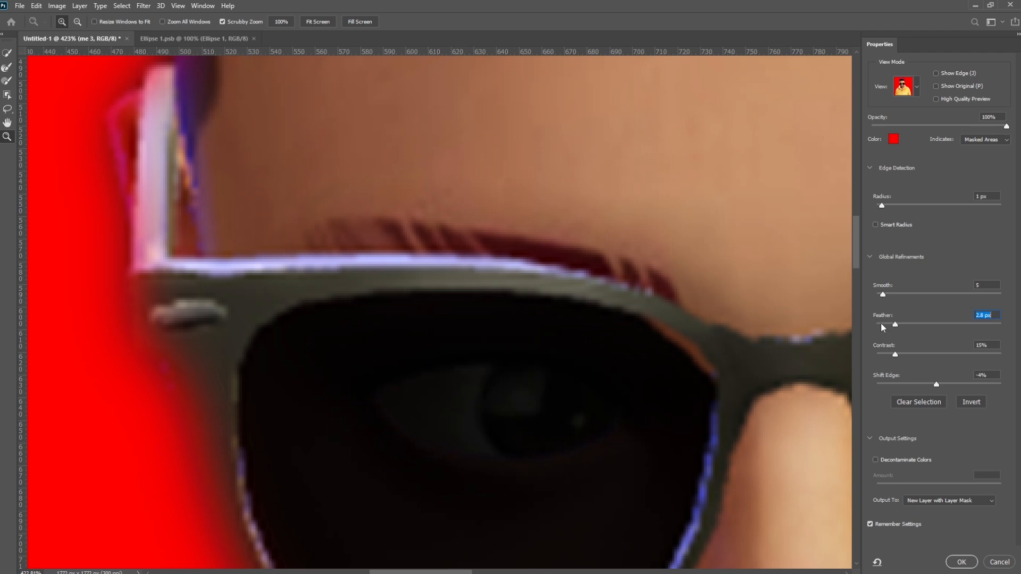
left_click_drag(885, 326, 881, 325)
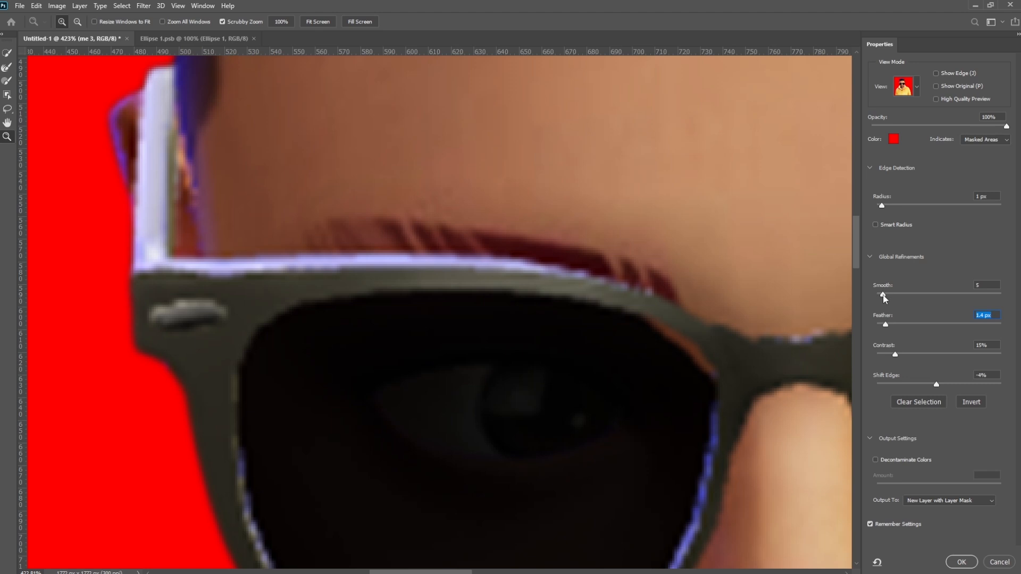
Set the mask's Smooth value to 3 and its Contrast to 16%.
left_click_drag(883, 295, 907, 297)
left_click(886, 294)
left_click(917, 354)
Compare Shift Edge at +93%, -91% and 0% on the glasses' outline, and set it to -11%.
left_click_drag(937, 384, 959, 385)
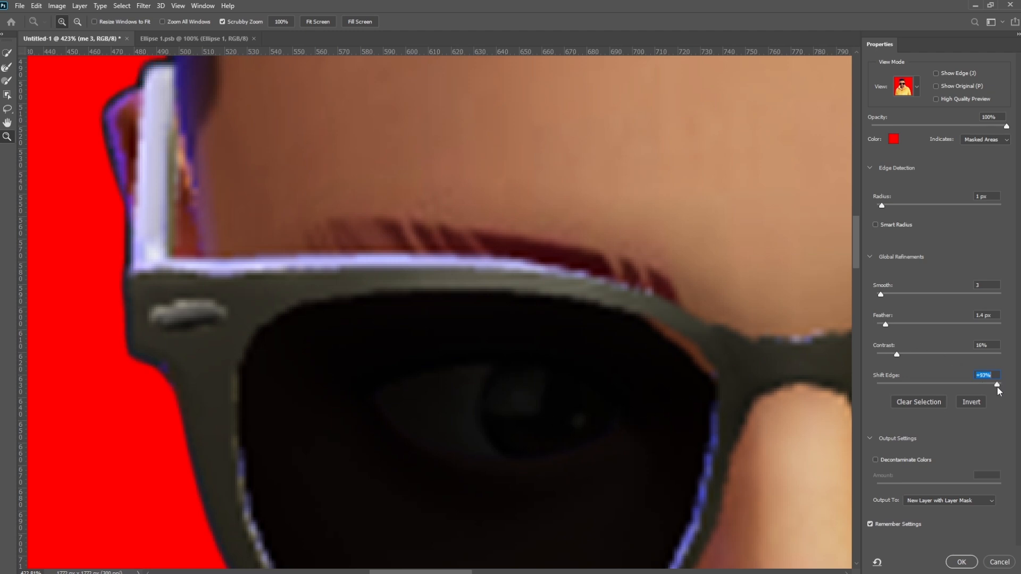
left_click(934, 384)
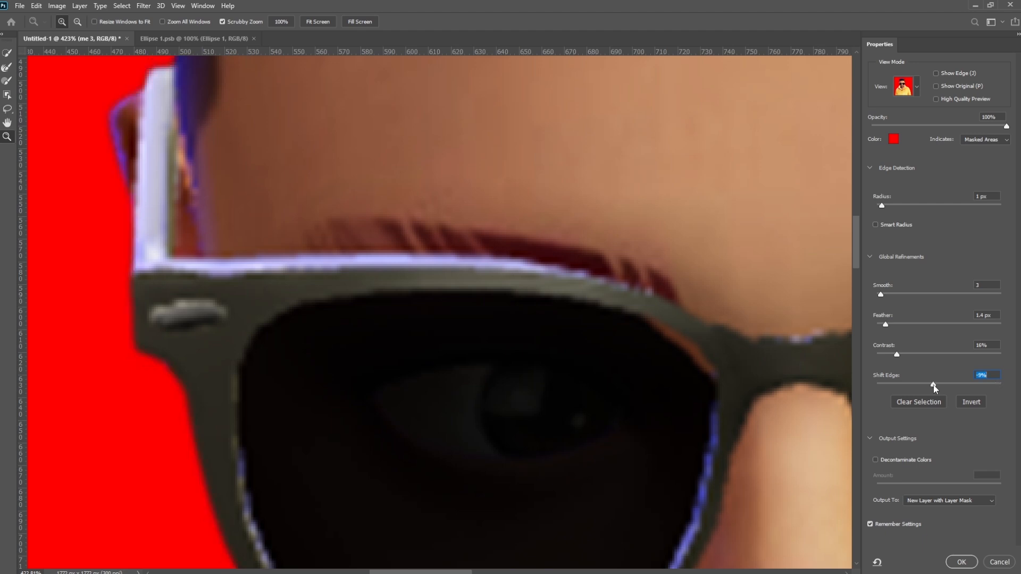
left_click(883, 384)
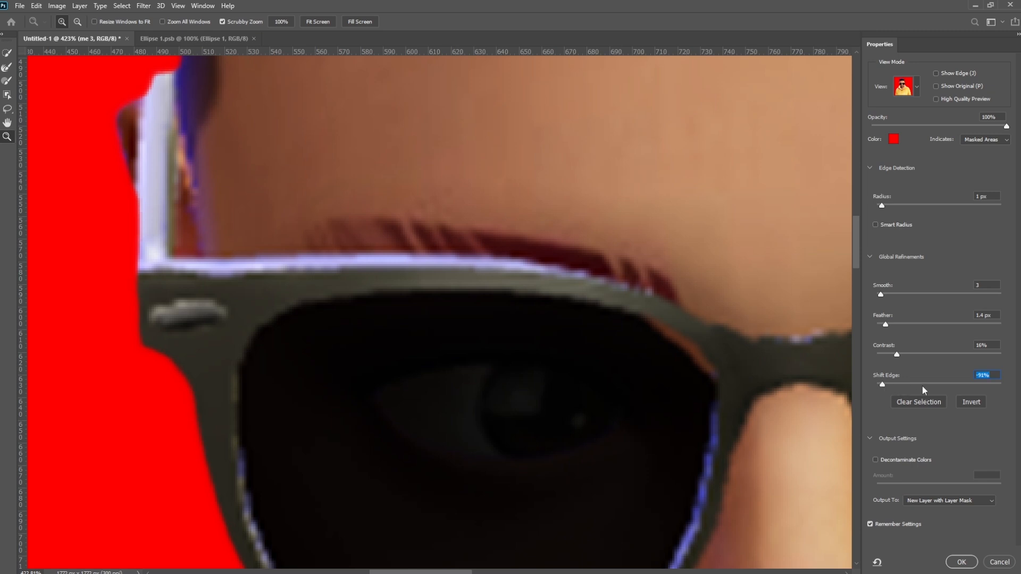
left_click(938, 385)
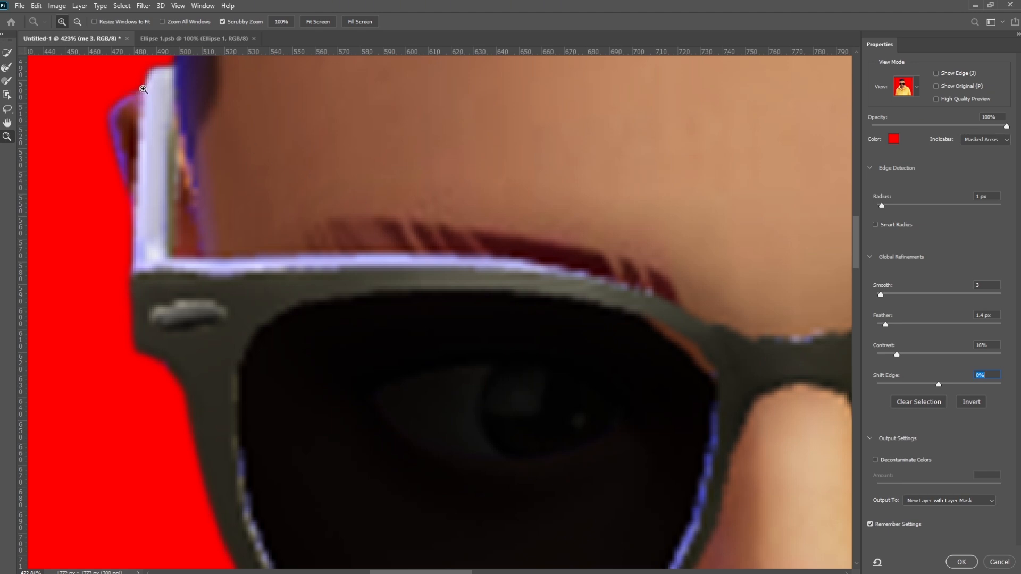
left_click(933, 384)
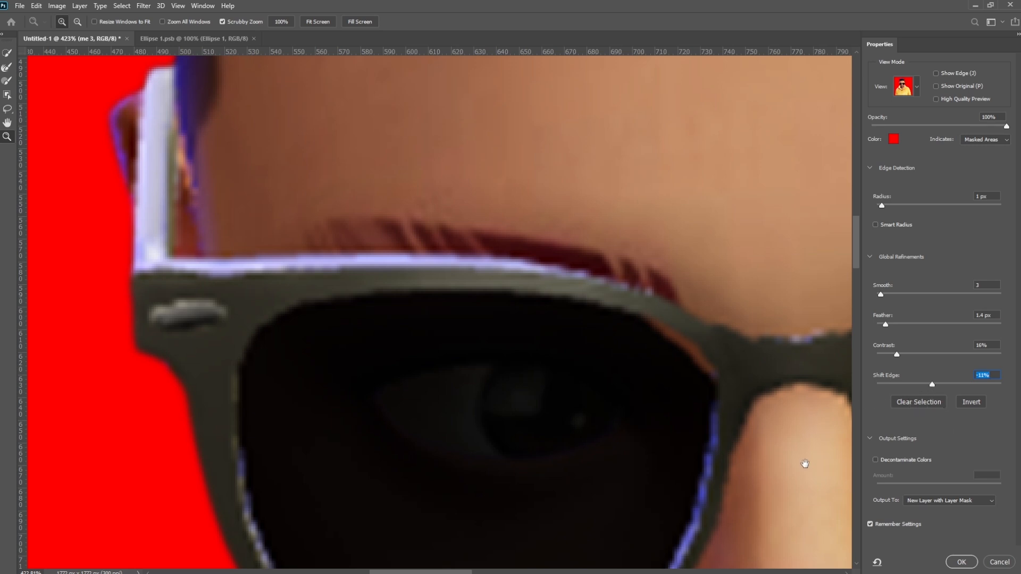
Examine the refined mask edge around both sides of the glasses and along the hood beside the cheek.
left_click_drag(805, 464, 256, 379)
left_click_drag(483, 167, 600, 425)
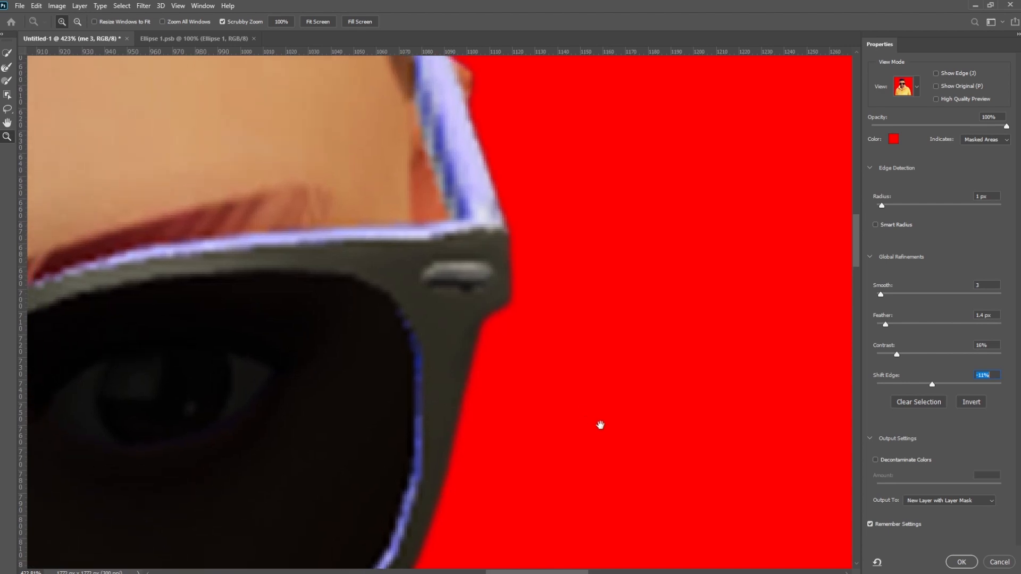
left_click_drag(424, 200, 694, 260)
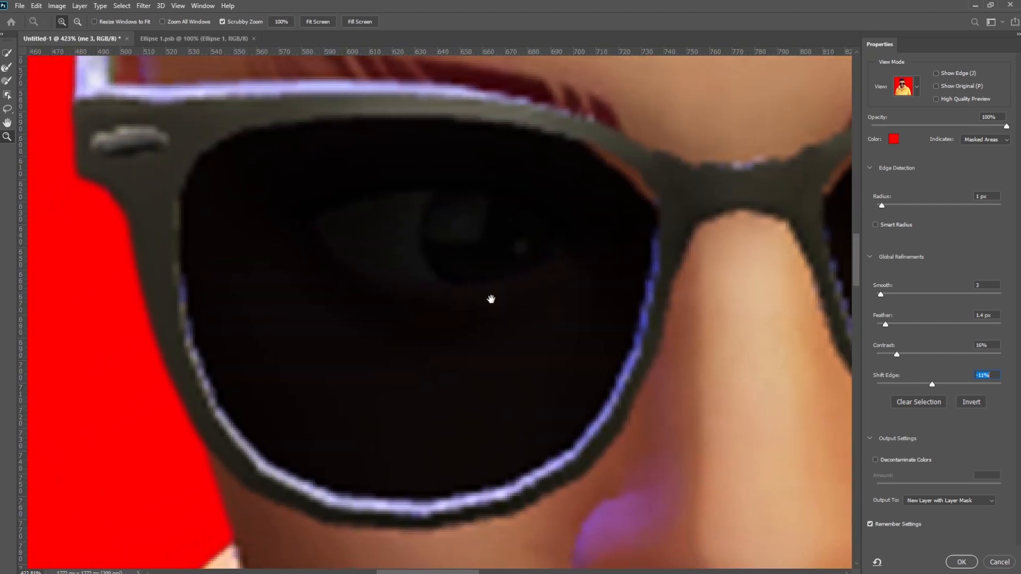
left_click_drag(456, 309, 733, 215)
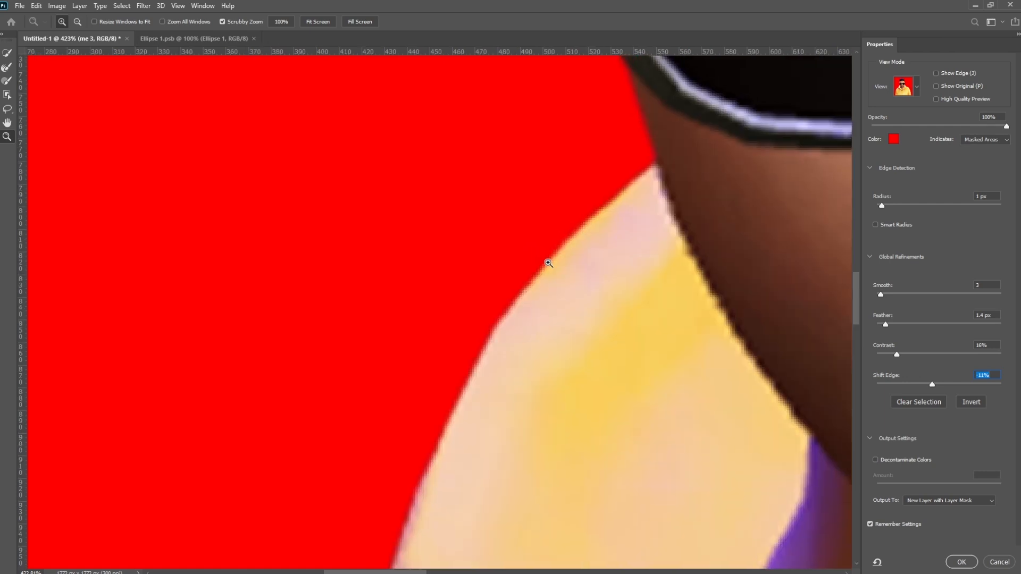
left_click(548, 264, "alt")
left_click(549, 263, "alt")
left_click_drag(657, 368, 531, 319)
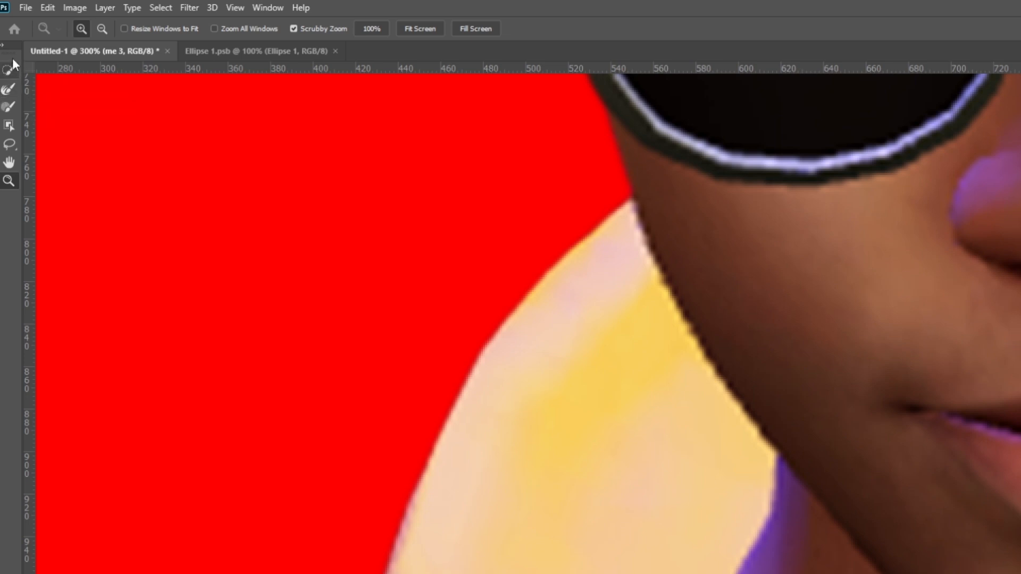
Refine the mask's edge from the hood's tip up the cheek to the glasses with the Refine Edge Brush.
left_click(7, 95)
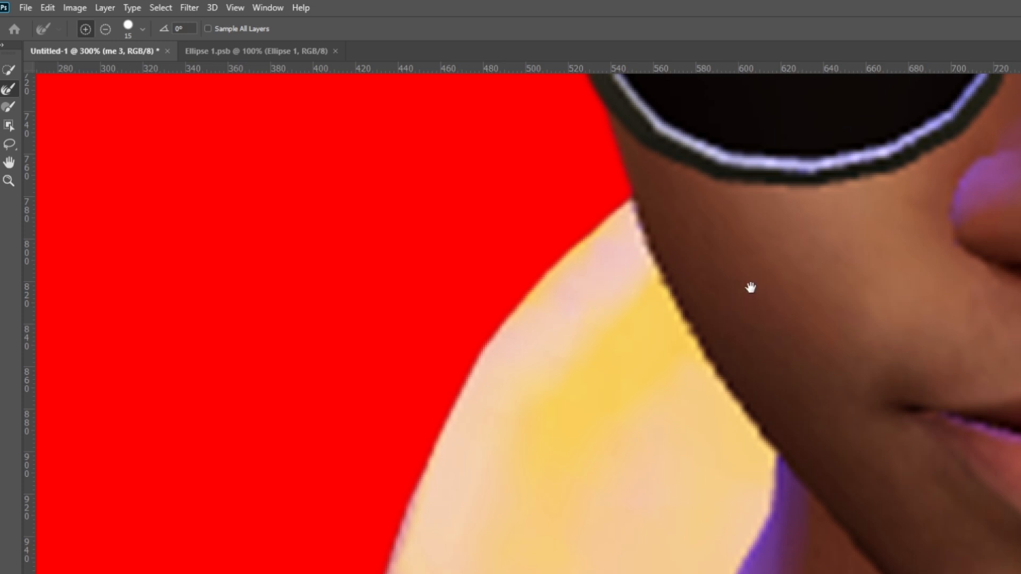
left_click_drag(751, 288, 695, 401)
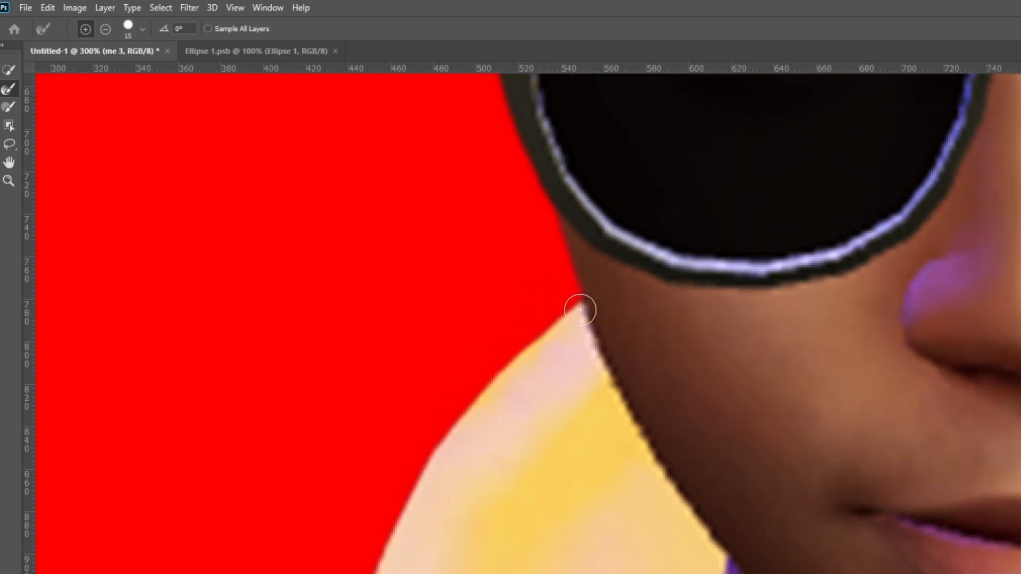
mouse_move(580, 310)
left_mouse_down()
mouse_move(570, 256)
mouse_move(506, 125)
mouse_move(538, 200)
left_mouse_up()
Paint background back into the mask beside the hinge of the glasses with a size 15 brush, and remove the added patch.
key("z")
left_click(665, 312, "alt")
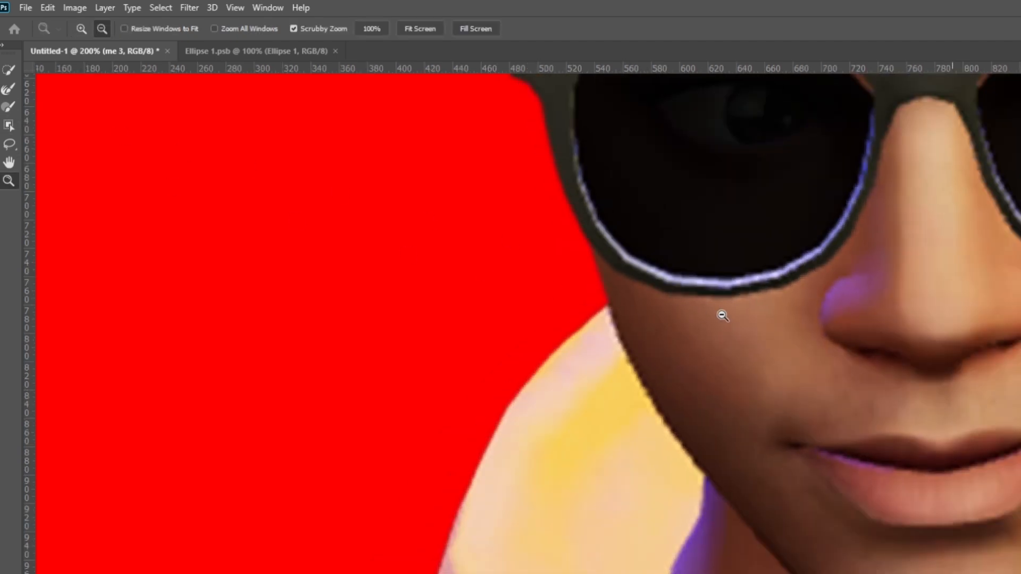
left_click(728, 313, "alt")
left_click(744, 352, "alt")
left_click_drag(758, 393, 702, 410)
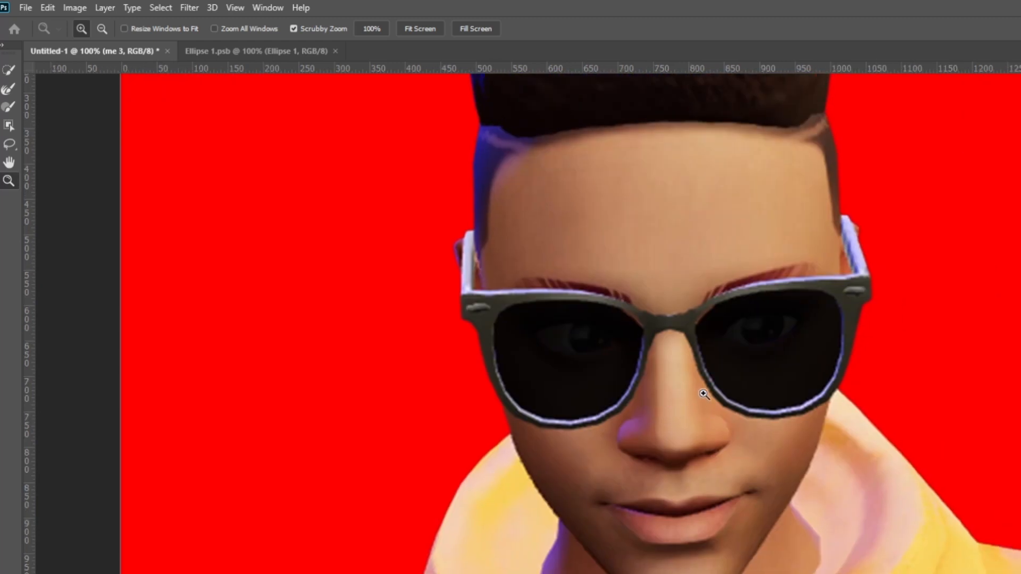
left_click(11, 107)
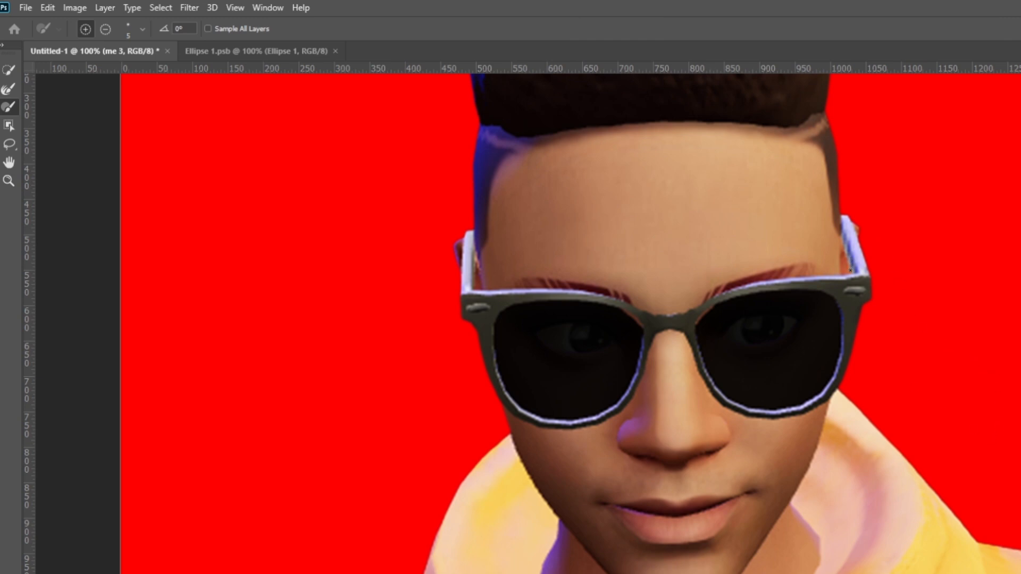
key("z")
left_click(844, 261)
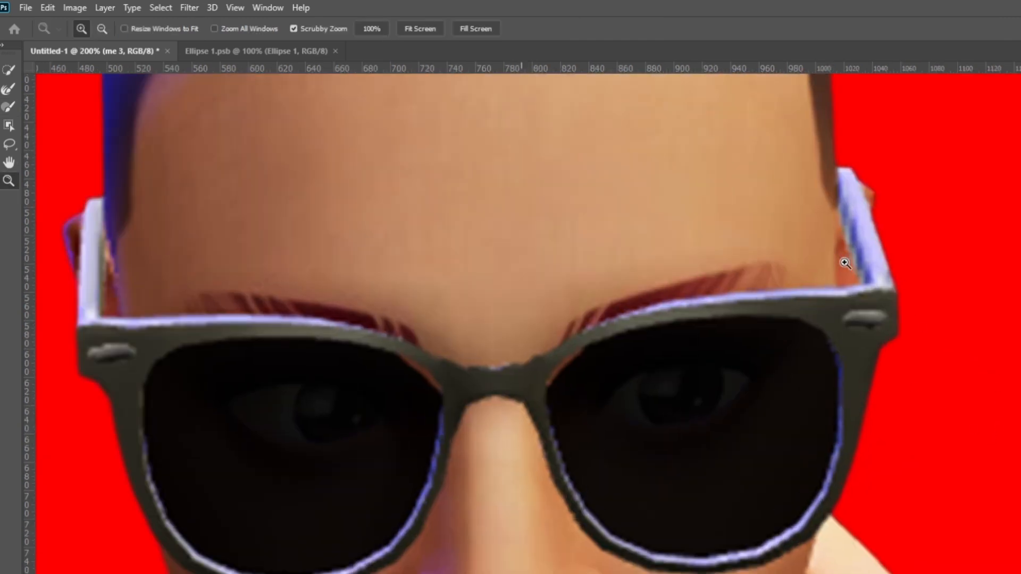
key("b")
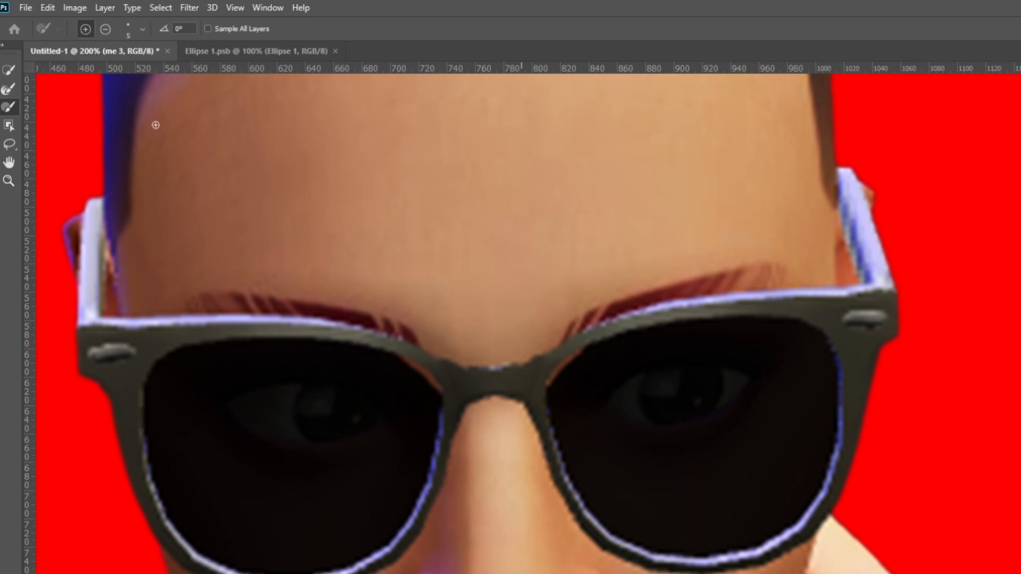
key("bracketright")
key("bracketright")
key("bracketright")
key("bracketright")
key("bracketright")
key("bracketright")
mouse_move(888, 270)
left_mouse_down()
mouse_move(897, 320)
mouse_move(912, 254)
left_mouse_up()
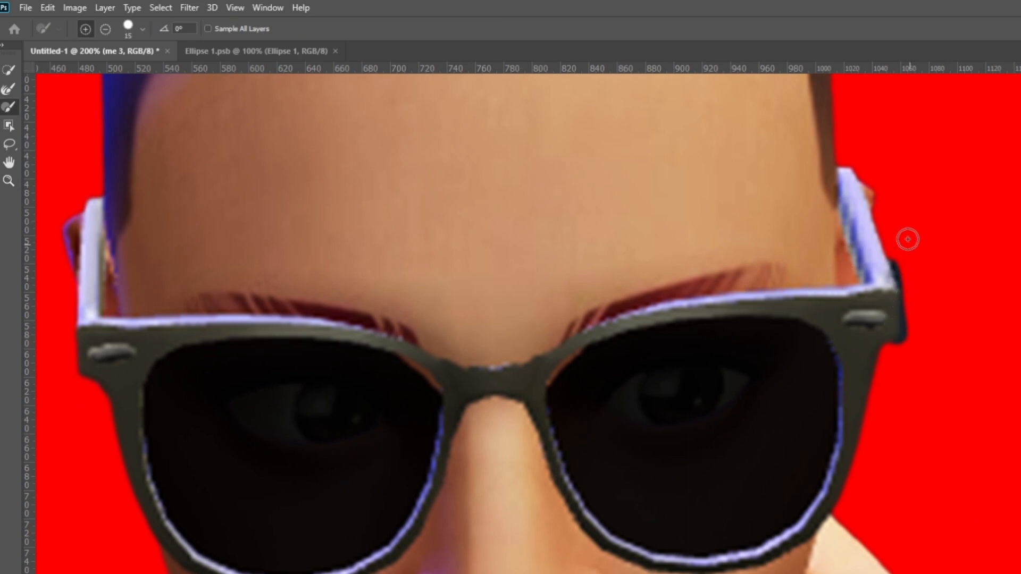
mouse_move(899, 210)
left_mouse_down()
mouse_move(900, 290)
mouse_move(885, 218)
mouse_move(899, 314)
left_mouse_up()
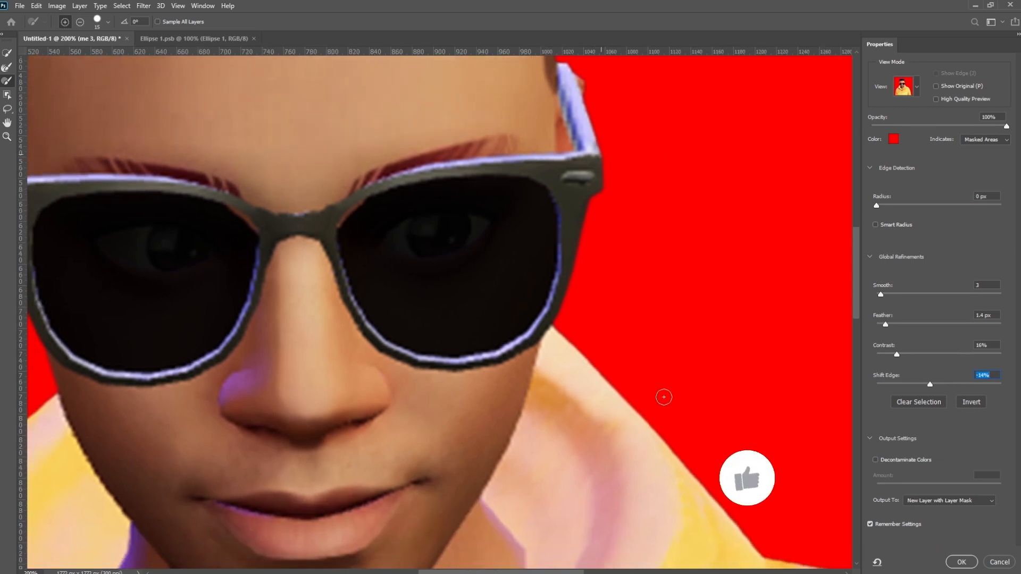
Output the refined selection as a New Layer with Layer Mask and apply Select and Mask.
key("z")
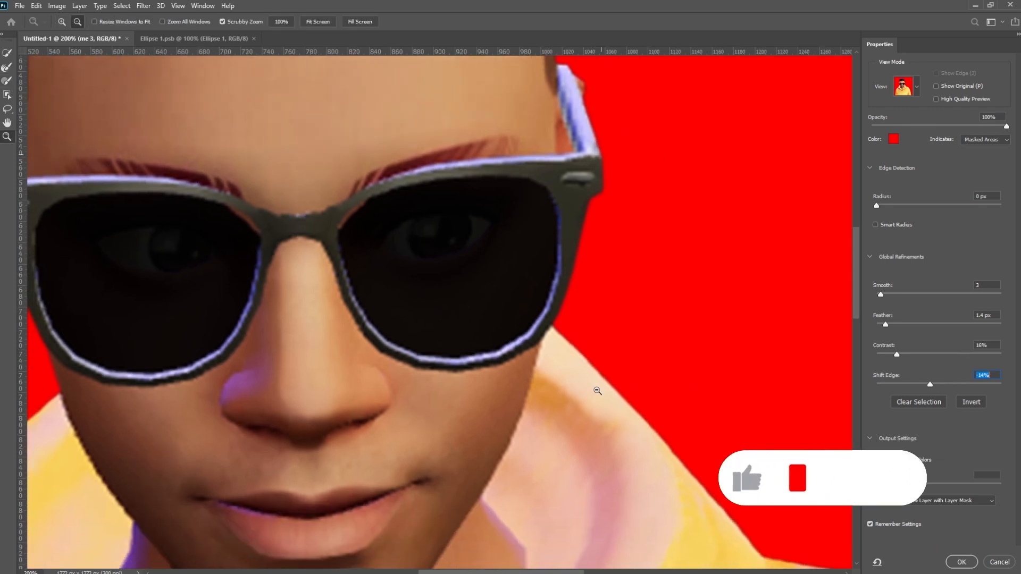
left_click(626, 403, "alt")
left_click(626, 403, "alt")
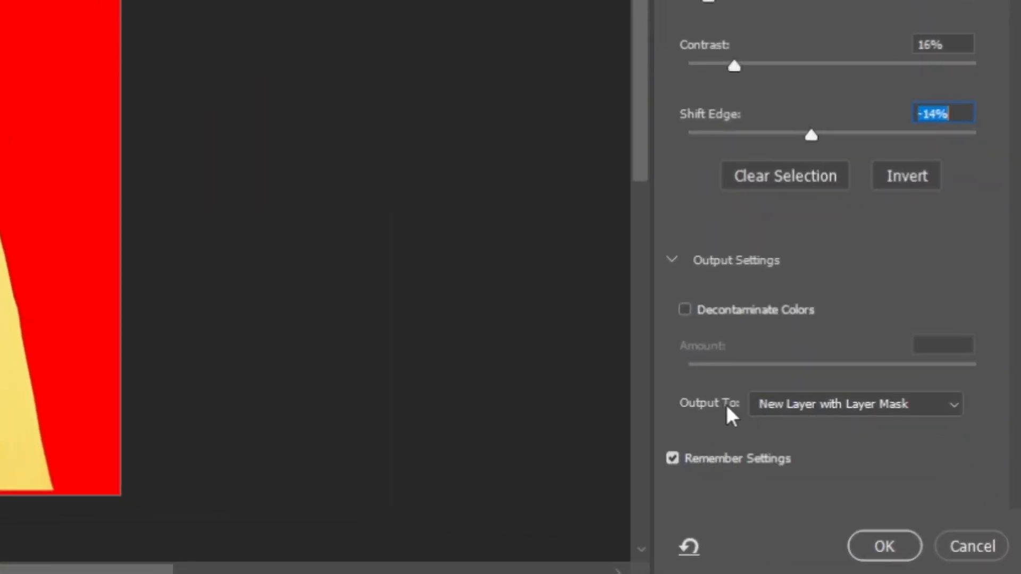
left_click(817, 413)
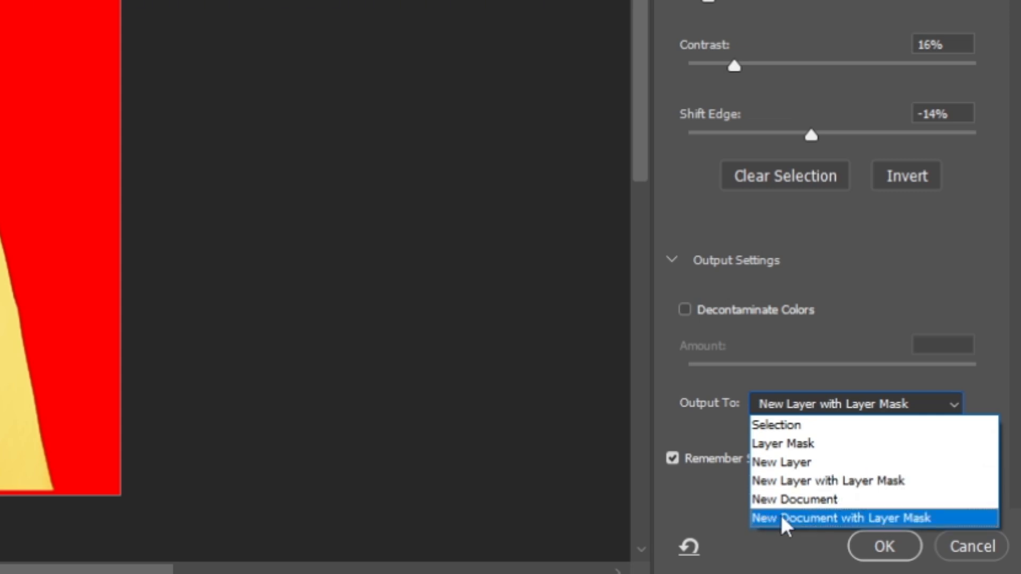
left_click(839, 482)
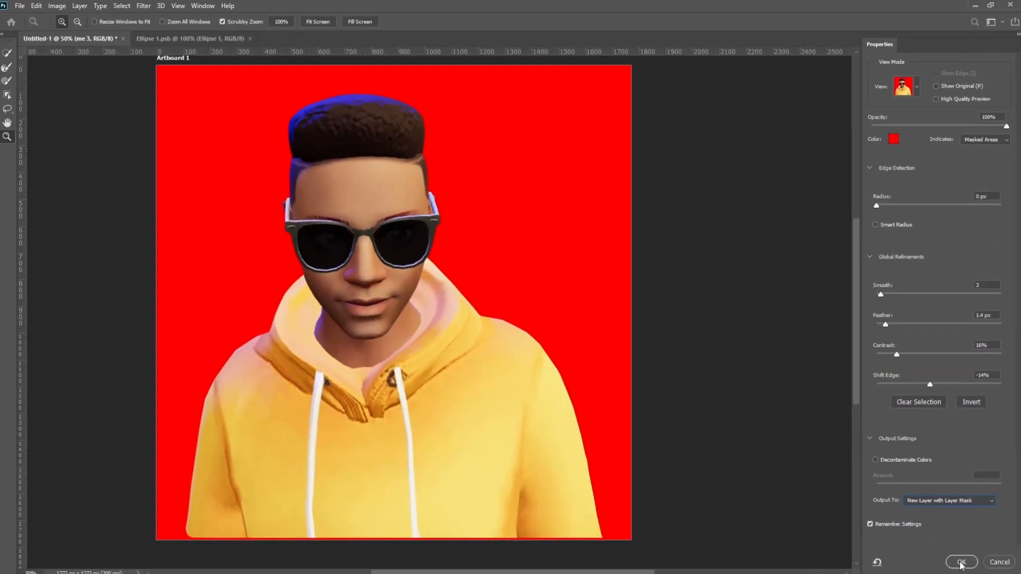
left_click(961, 563)
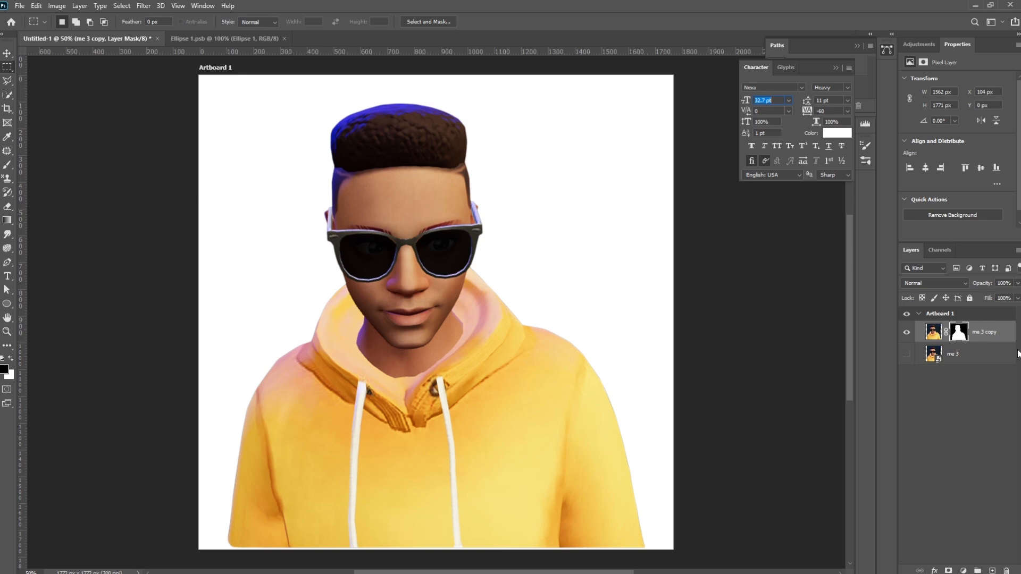
Examine the hidden me 3 layer, the me 3 copy layer and the copy's layer mask by selecting each in turn.
left_click(907, 355)
left_click(908, 361)
left_click(985, 359)
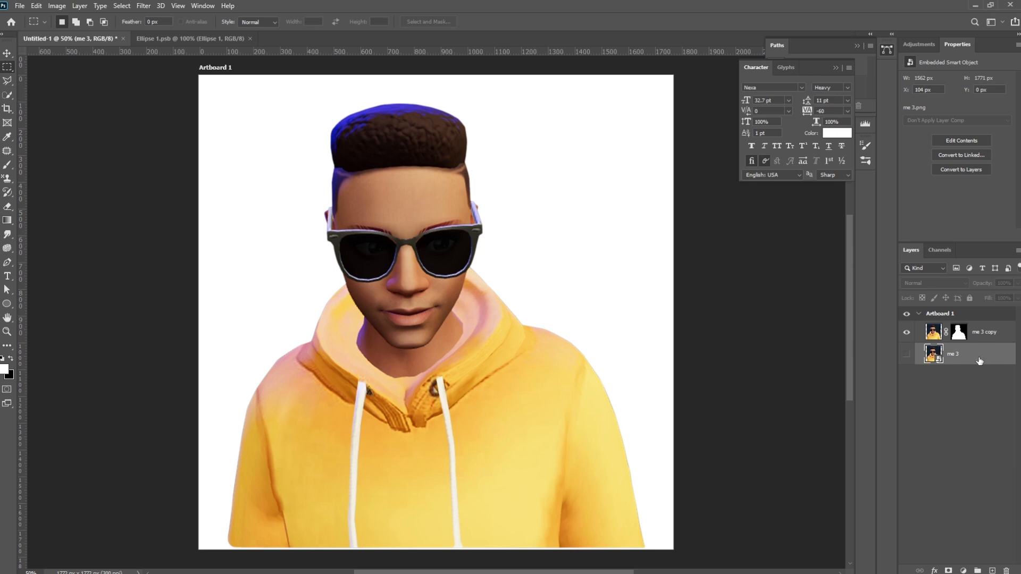
left_click(989, 331)
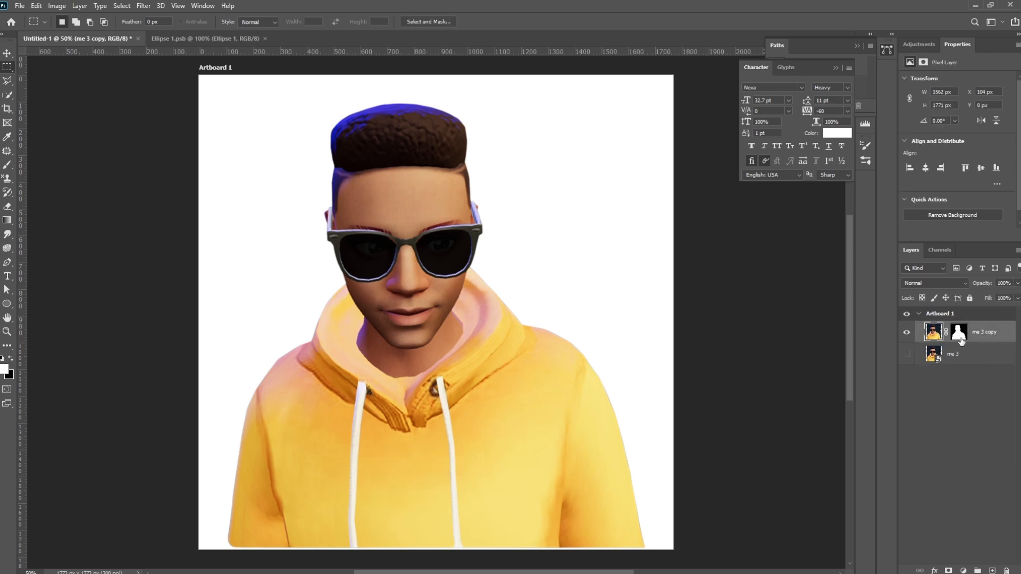
left_click(962, 333)
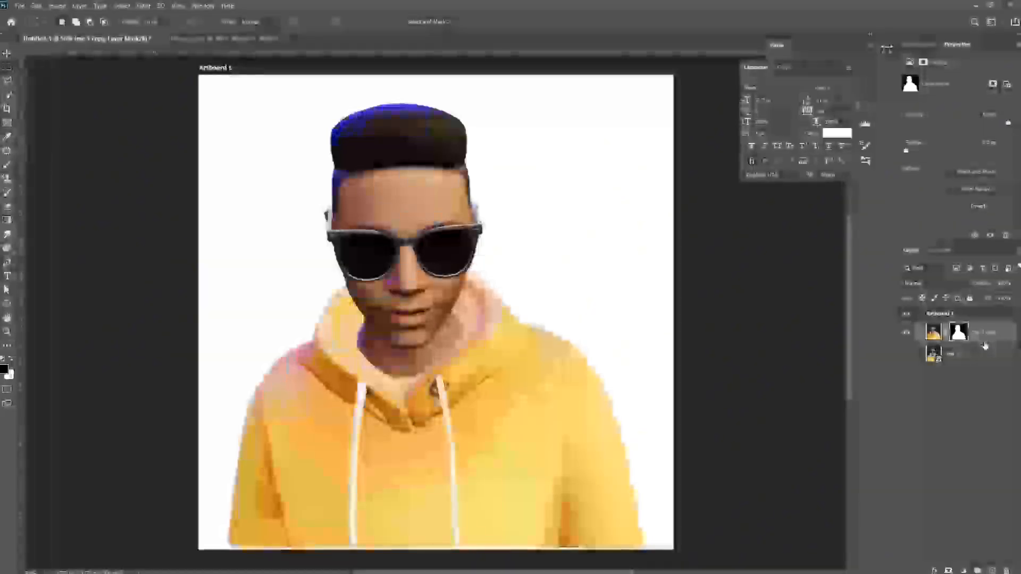
left_click(999, 339)
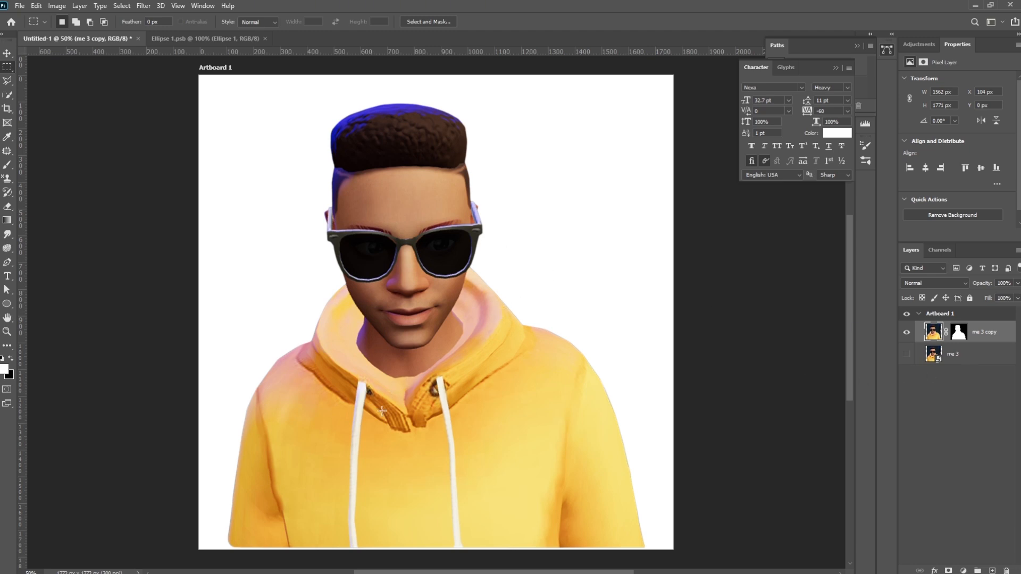
Review the available Lasso, Object Selection, Quick Selection and Magic Wand tools, and return to the Move tool.
left_click(5, 82)
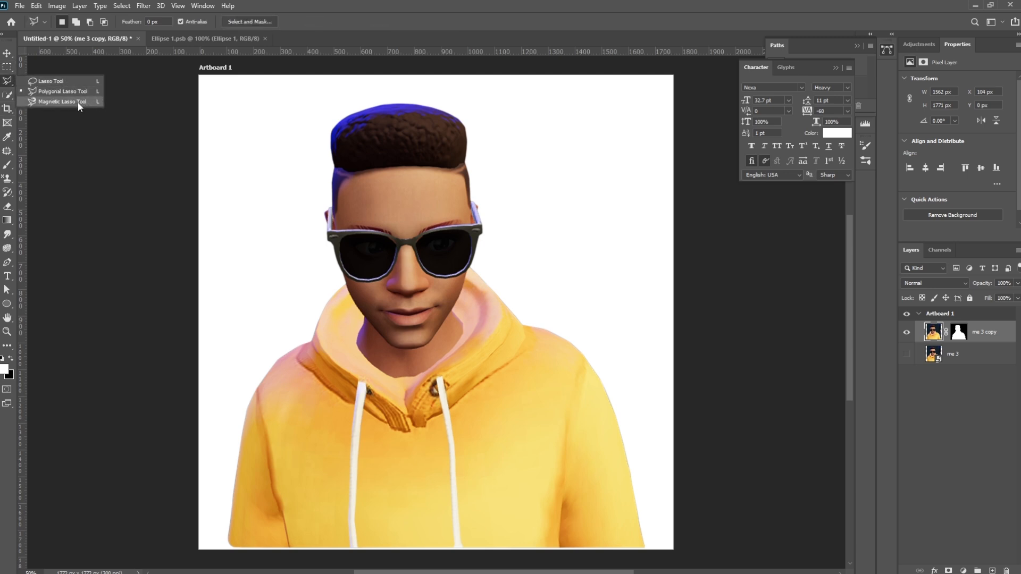
left_click(2, 97)
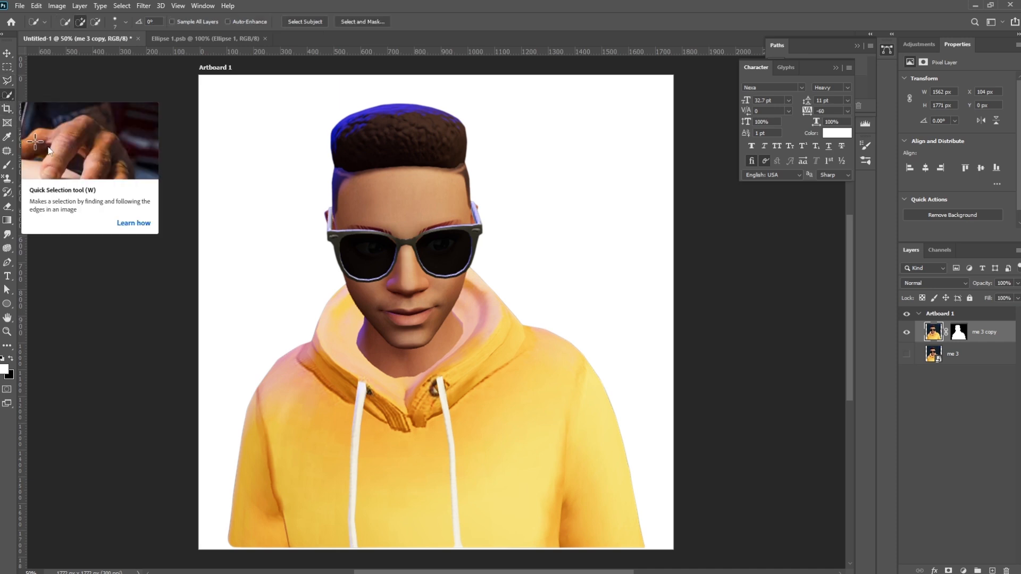
right_click(6, 98)
left_click(52, 107)
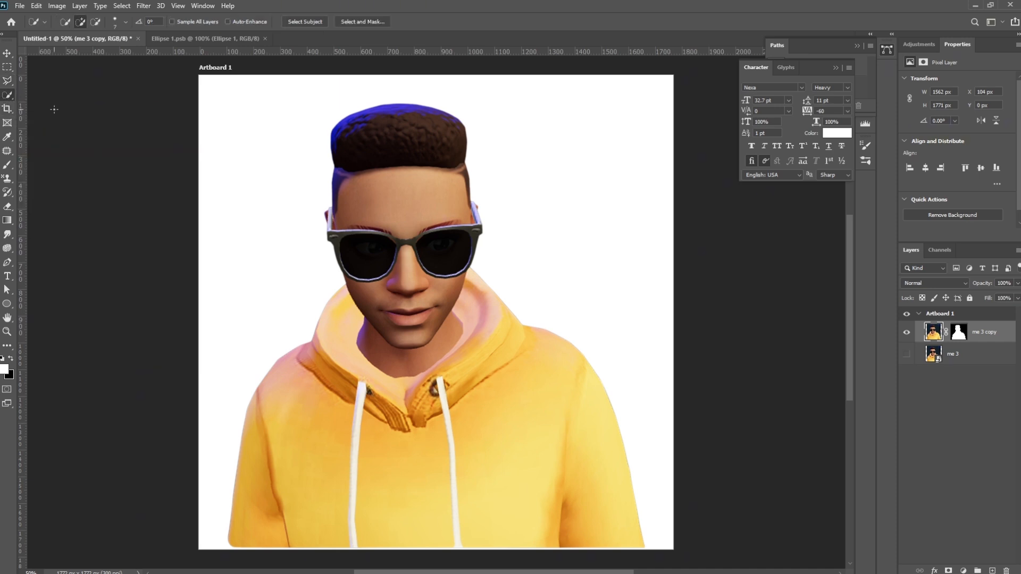
right_click(12, 98)
left_click(58, 95)
right_click(7, 97)
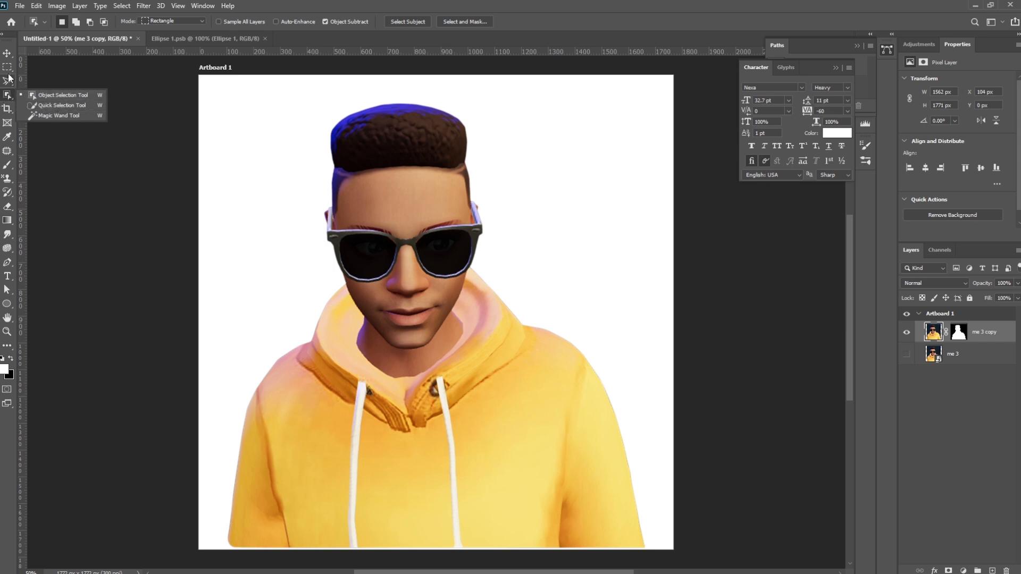
left_click(7, 53)
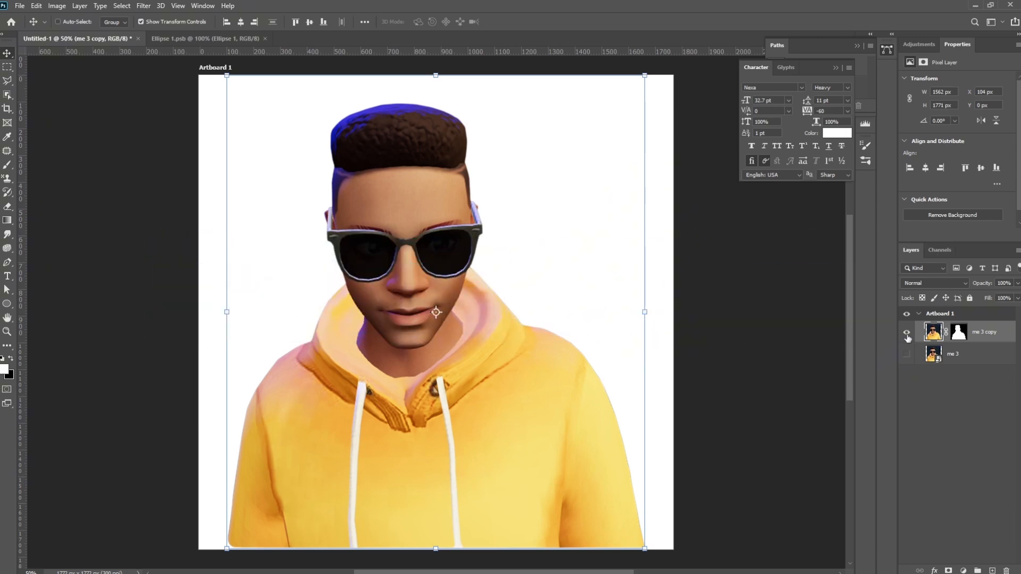
Hide the me 3 copy layer, select and show the original me 3 layer, and display its color channels.
left_click(907, 333)
left_click(965, 361)
left_click(906, 354)
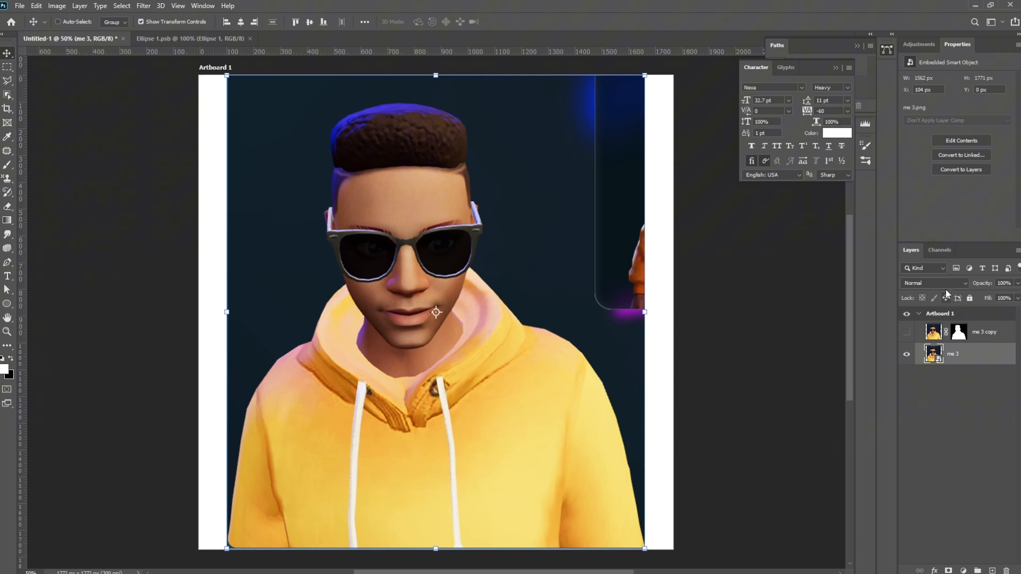
left_click(941, 250)
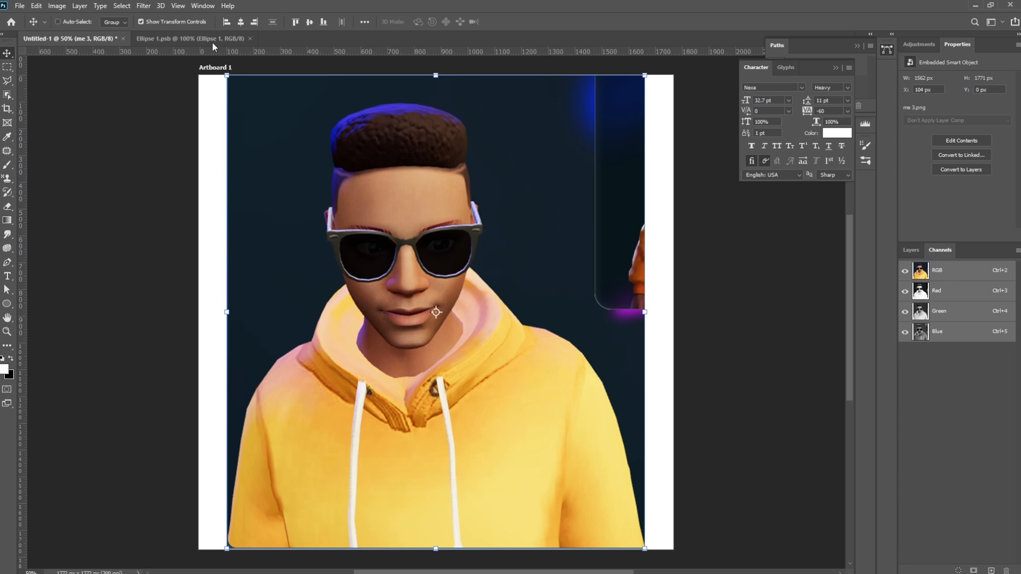
left_click(203, 6)
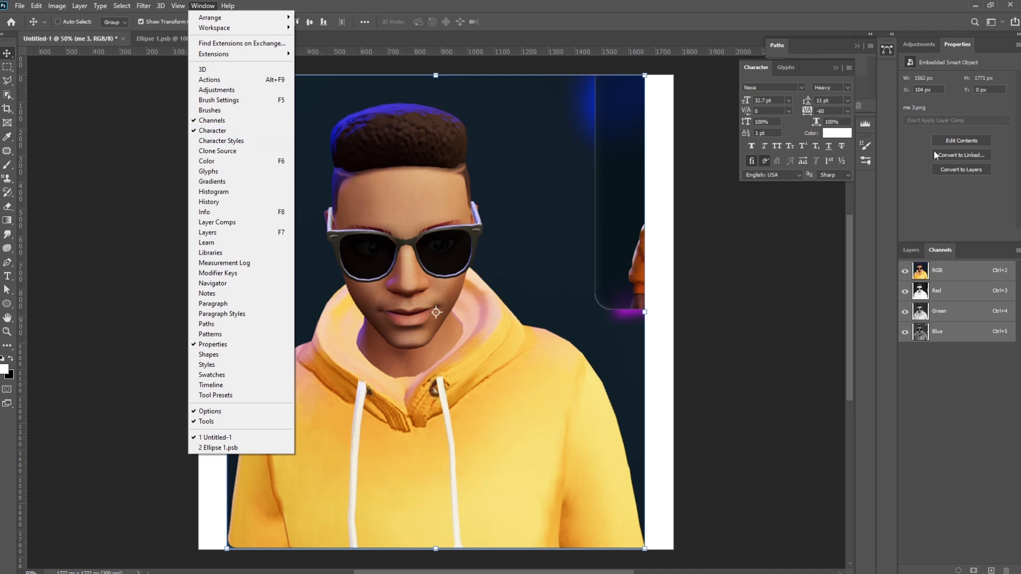
left_click(973, 256)
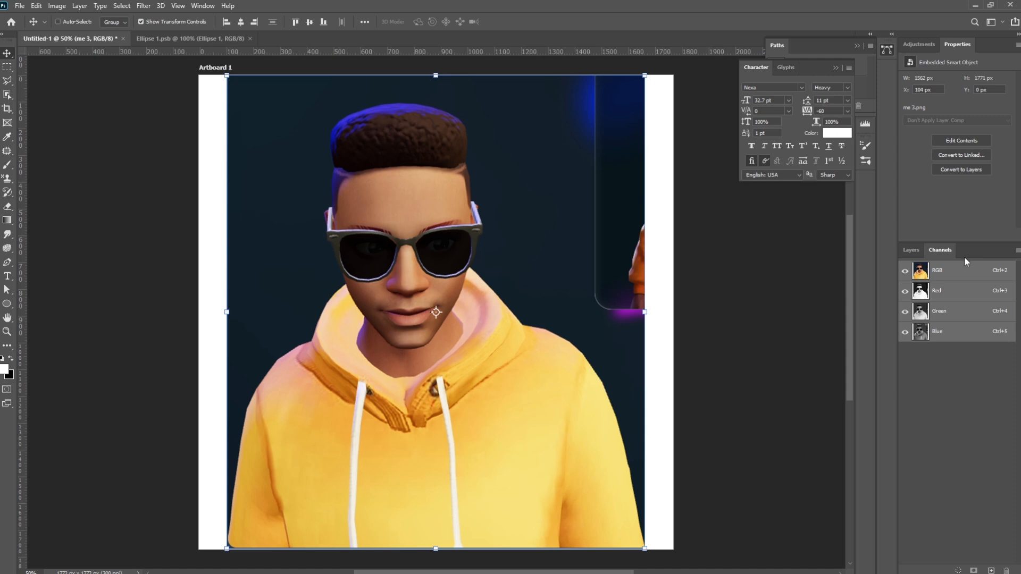
Isolate the Blue channel of the me 3 layer and duplicate it as Blue copy.
left_click(952, 341)
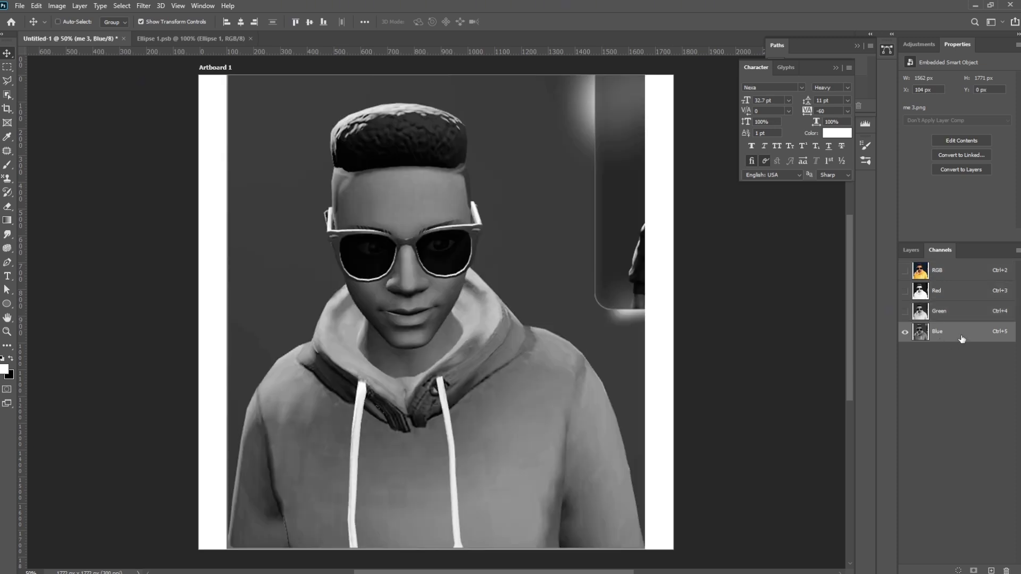
right_click(963, 338)
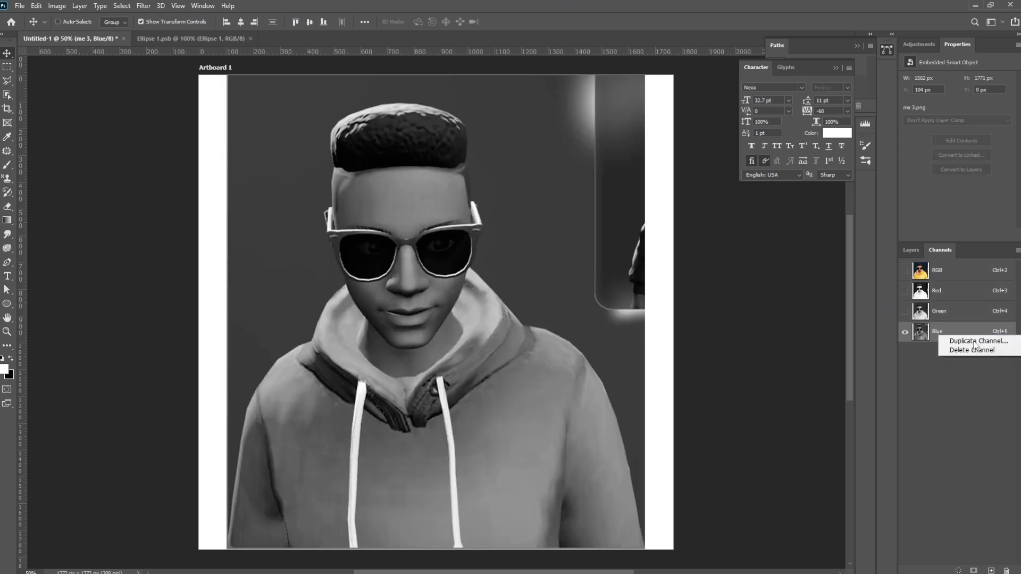
left_click(964, 340)
left_click(600, 167)
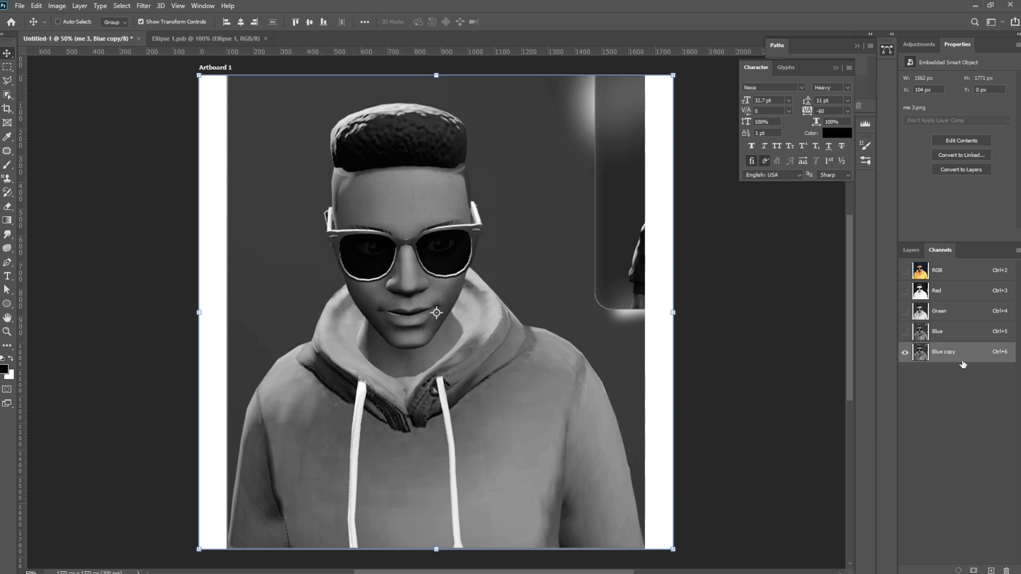
Apply Levels to the Blue copy channel with input levels 26, 1.16 and 255, and load the channel as a selection.
left_click(79, 8)
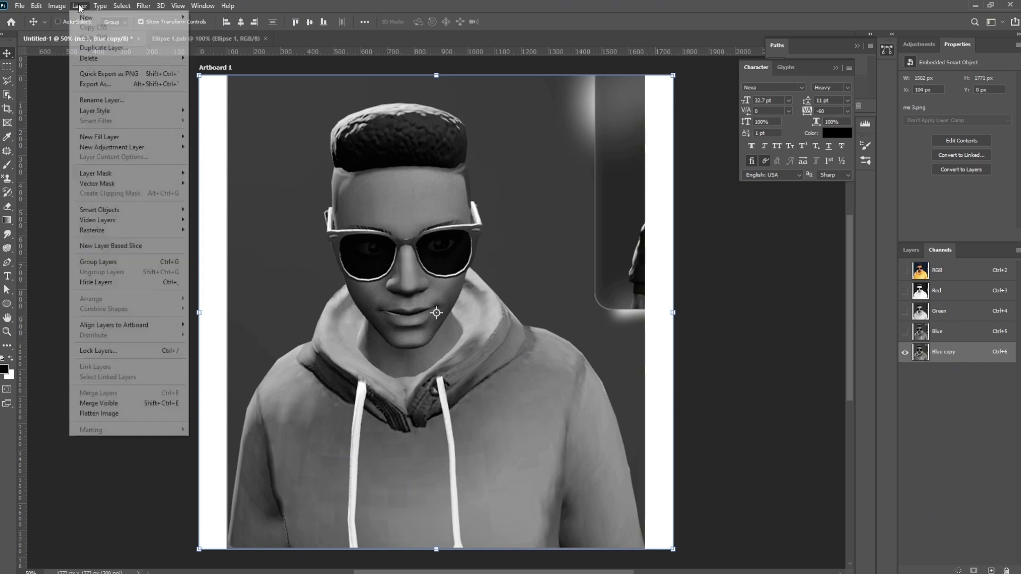
left_click(78, 8)
left_click(55, 6)
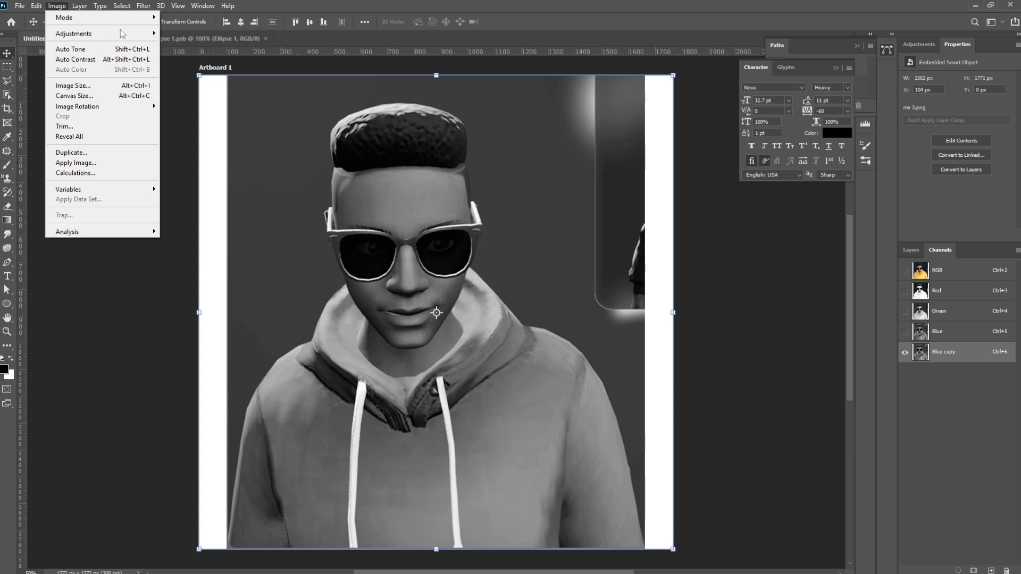
mouse_move(128, 34)
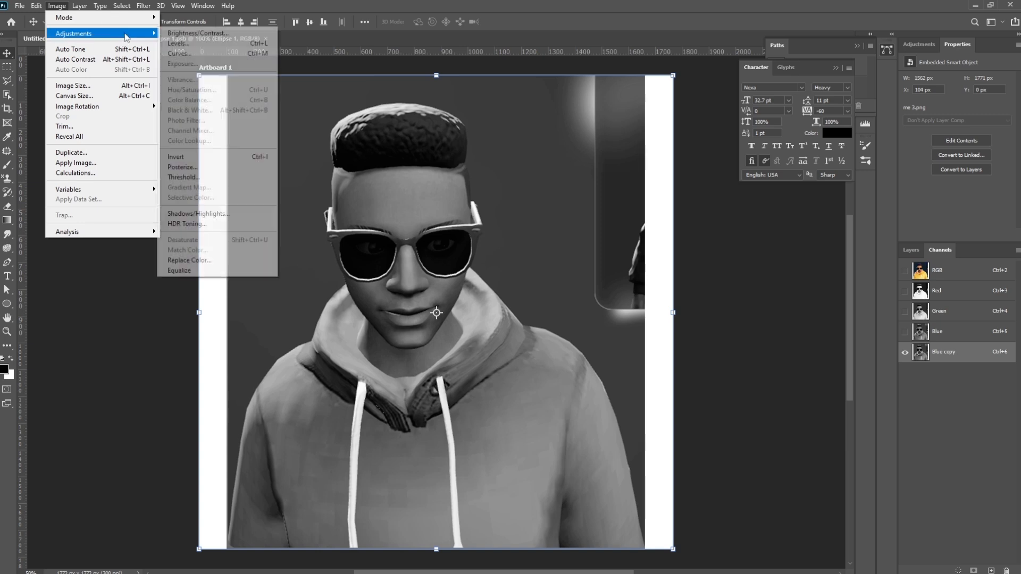
left_click(206, 44)
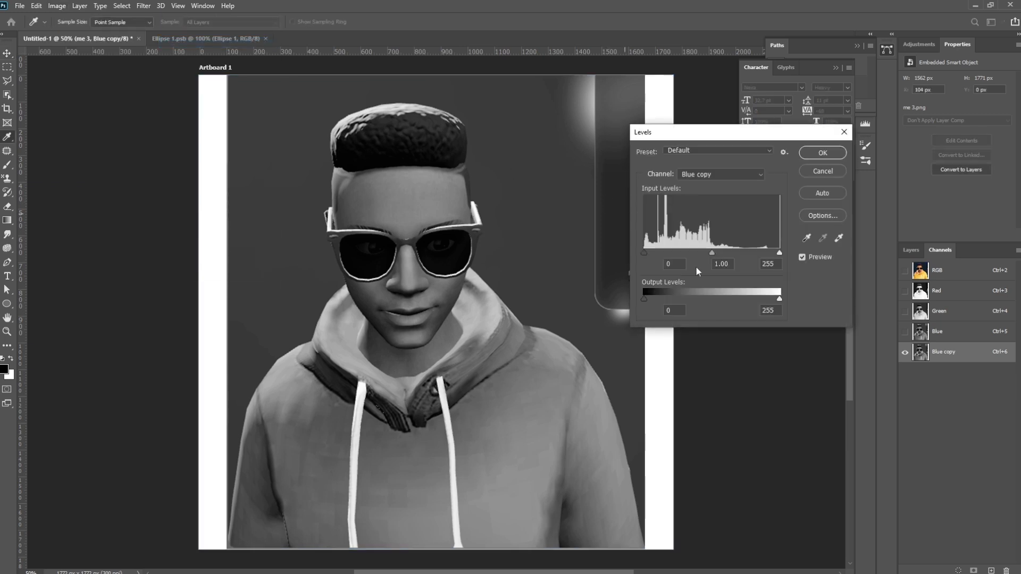
left_click_drag(643, 300, 643, 299)
left_click_drag(643, 253, 713, 253)
left_click_drag(780, 254, 763, 254)
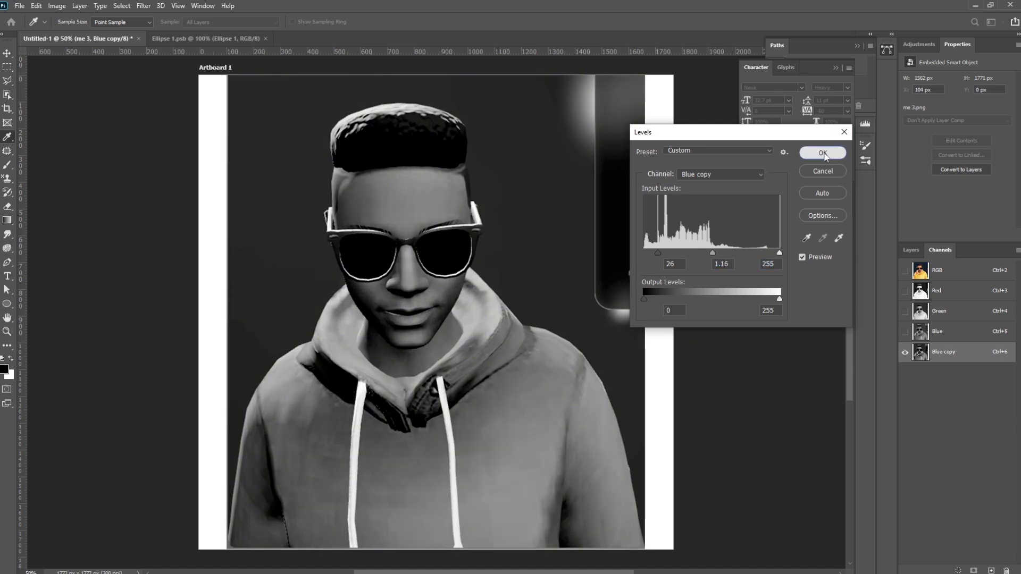
left_click(823, 152)
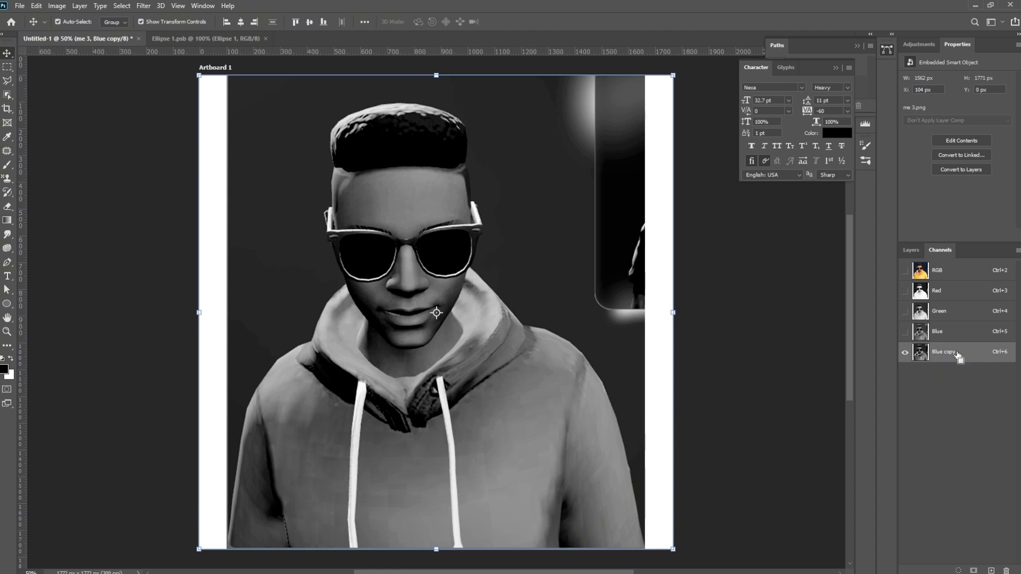
left_click(959, 356, "ctrl")
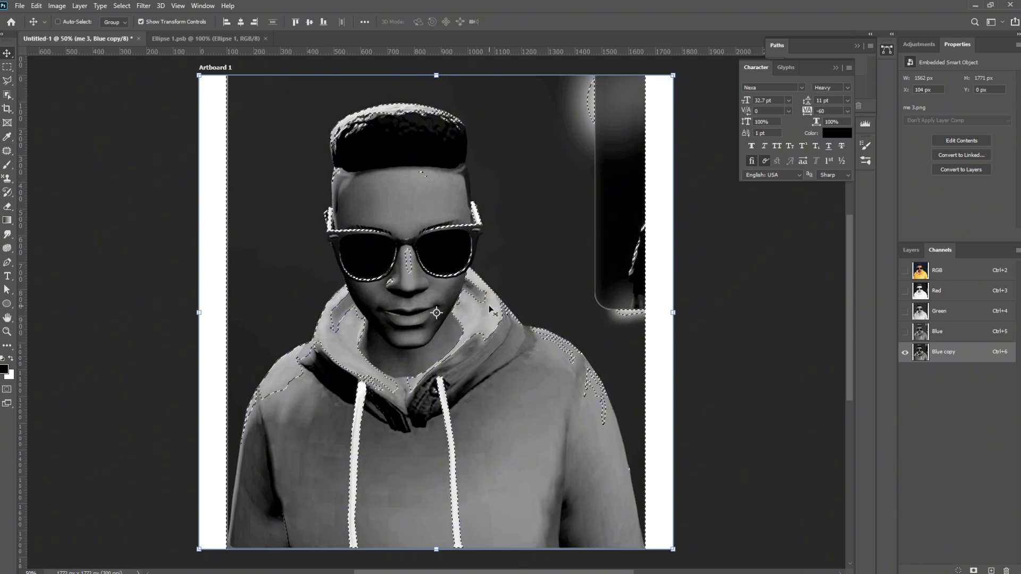
Hide the me 3 layer, show the me 3 copy layer instead, and delete the Blue copy channel.
left_click(911, 250)
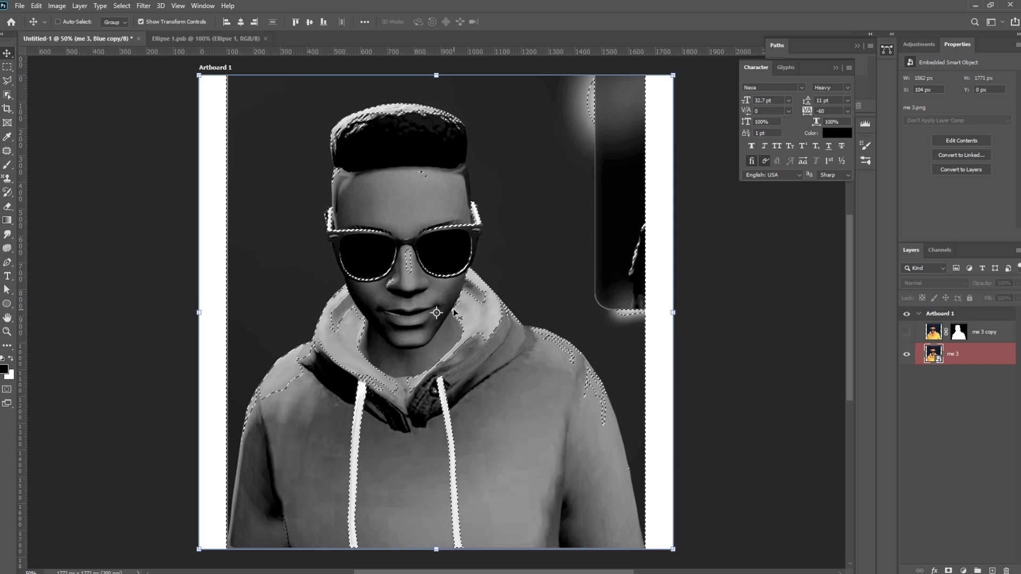
left_click(907, 354)
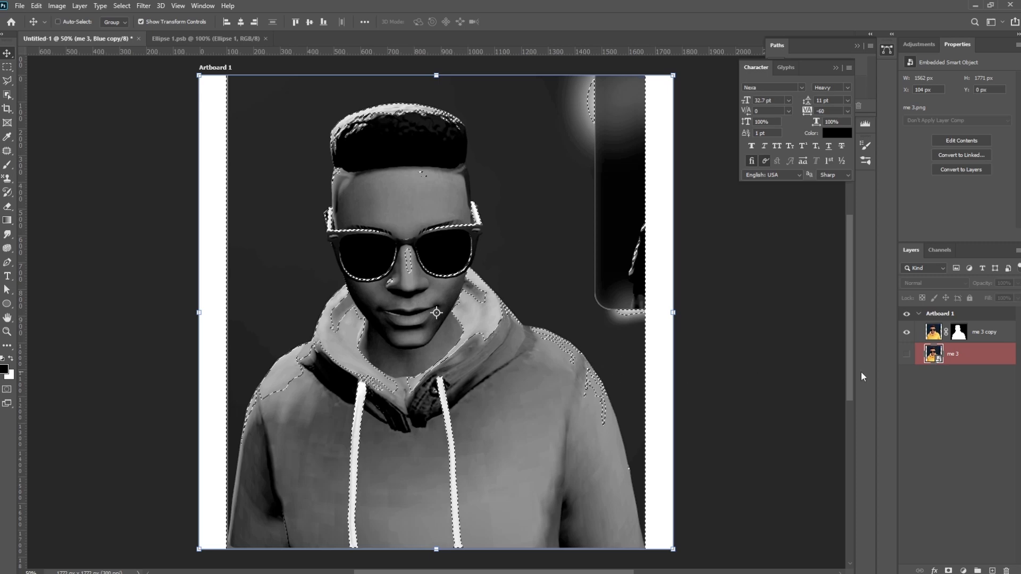
left_click(940, 250)
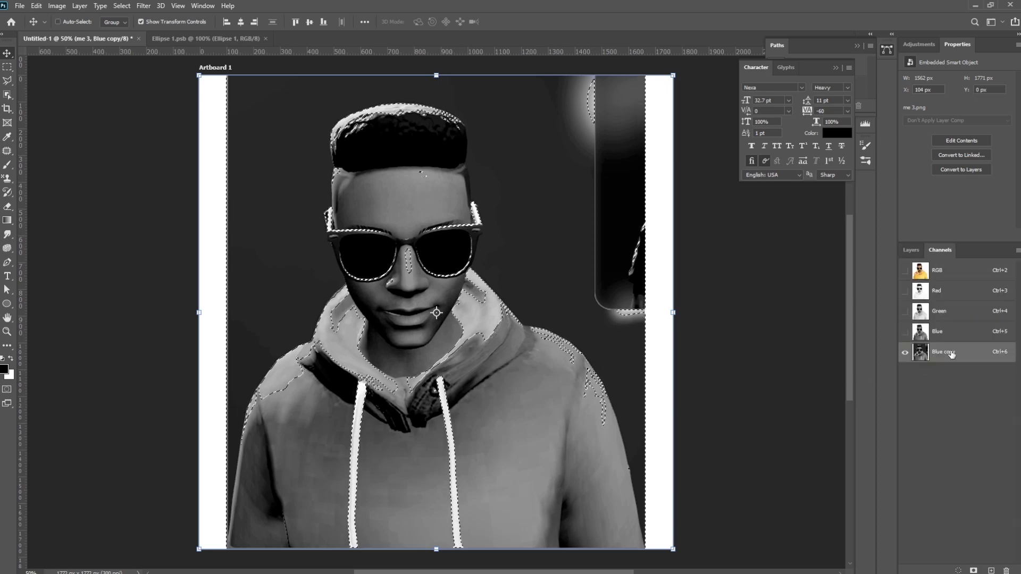
right_click(957, 353)
left_click(968, 368)
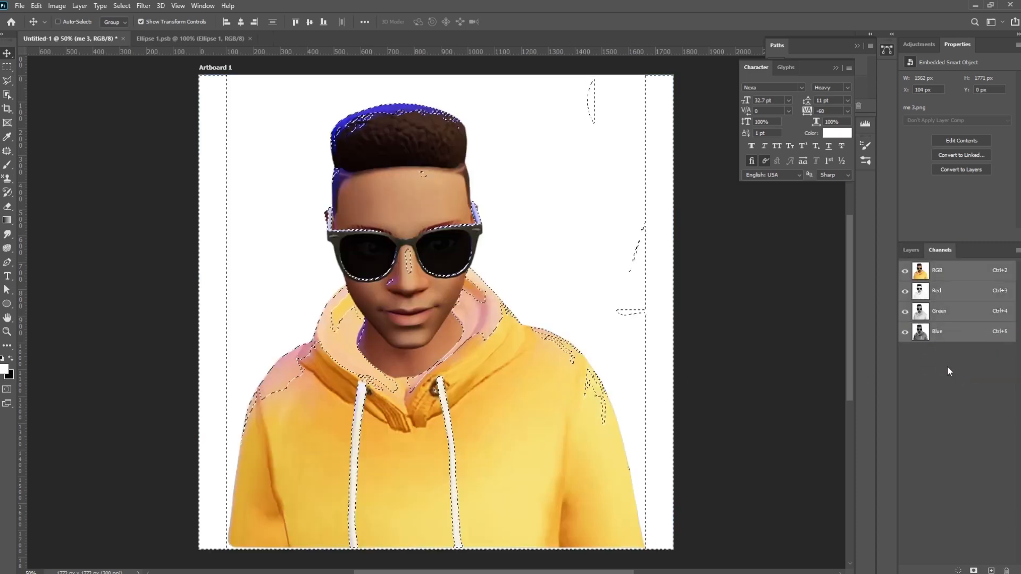
Return to the layer list and deselect the selection loaded from the channel.
left_click(911, 250)
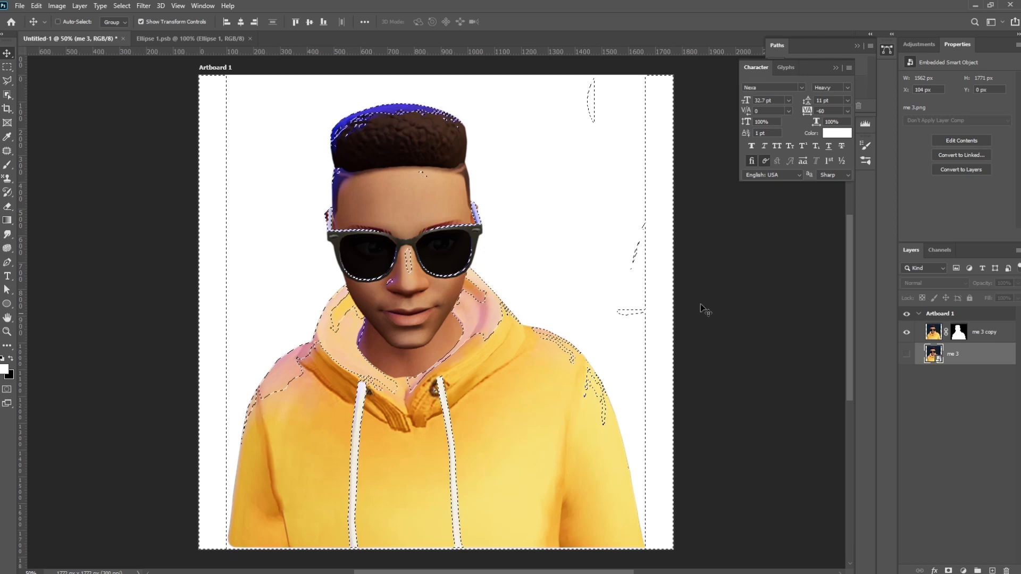
key("m")
right_click(502, 306)
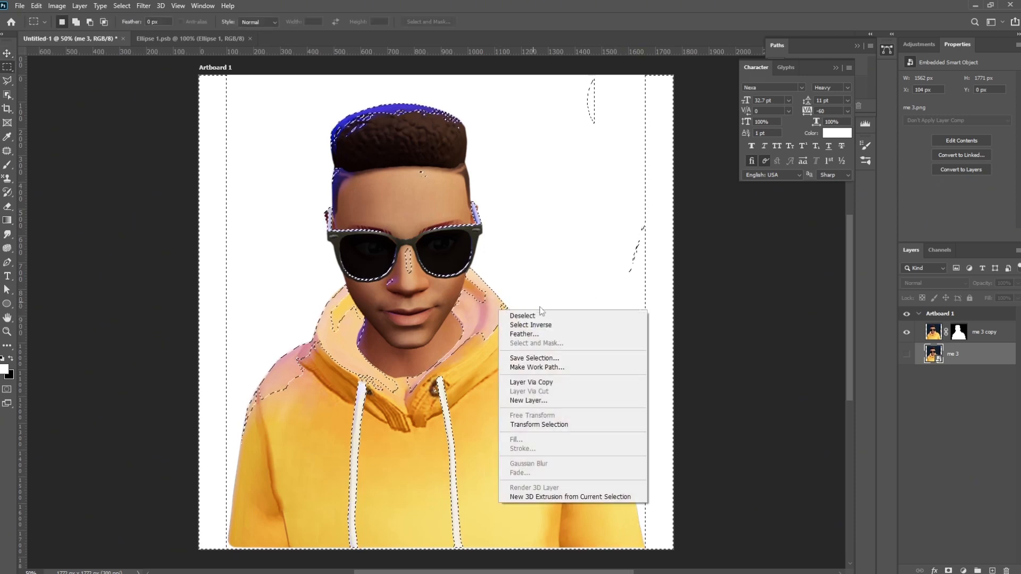
left_click(519, 311)
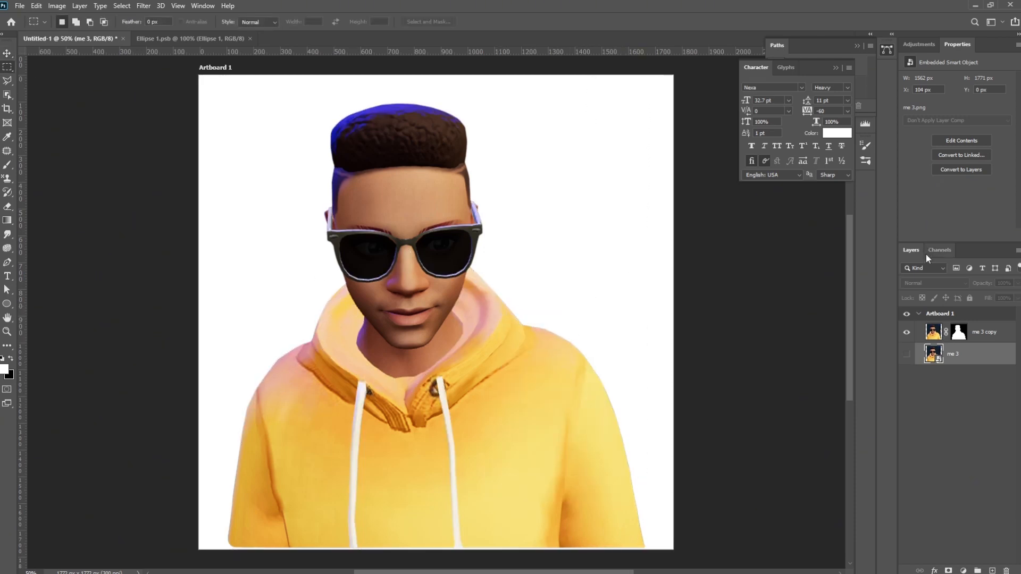
Scale the me 3 copy layer down to about 864 × 980 px and place it in the upper middle of the artboard.
left_click(990, 333)
key("v")
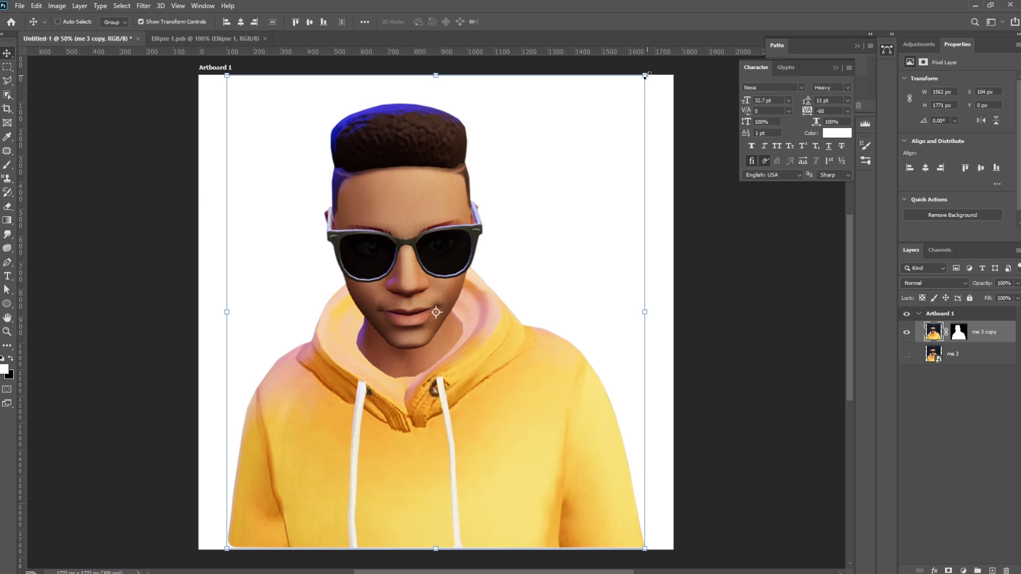
left_click_drag(644, 75, 552, 181)
left_click_drag(534, 322, 518, 351)
key("Return")
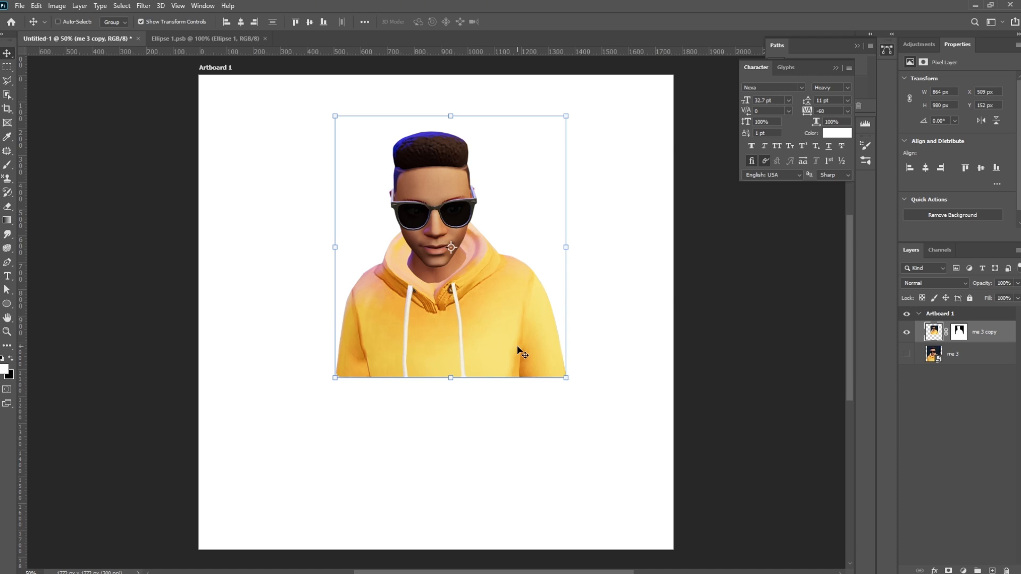
Examine the cutout's edges around the hair, sunglasses and face up close, and return to the Move tool.
key("z")
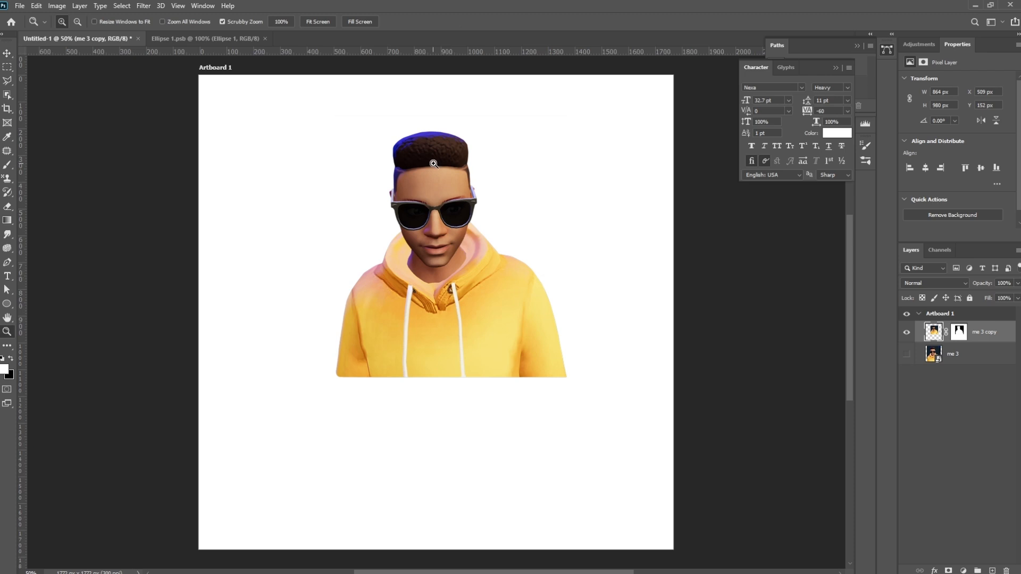
left_click_drag(434, 162, 501, 251)
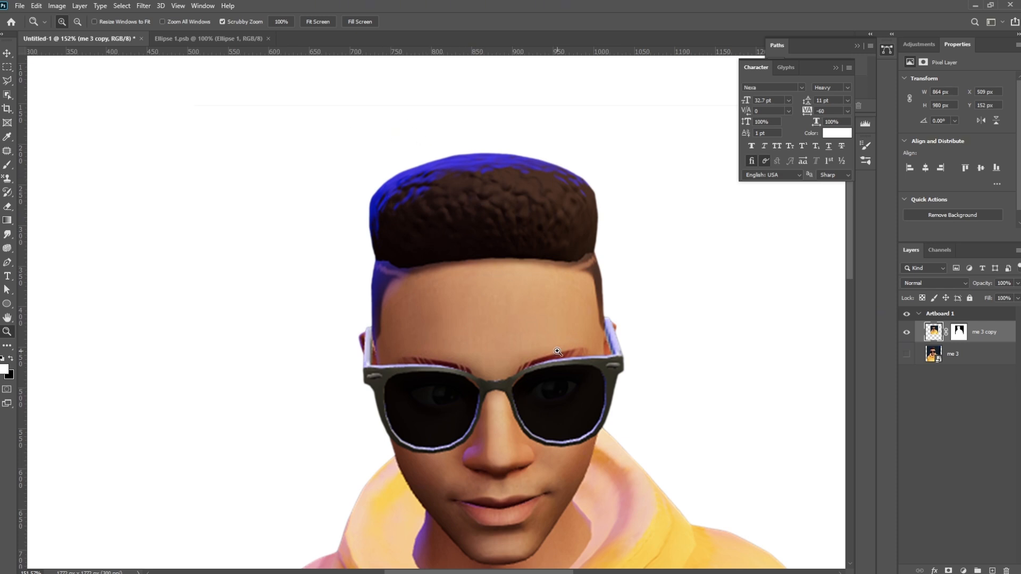
left_click(513, 373, "alt")
left_click(519, 408, "alt")
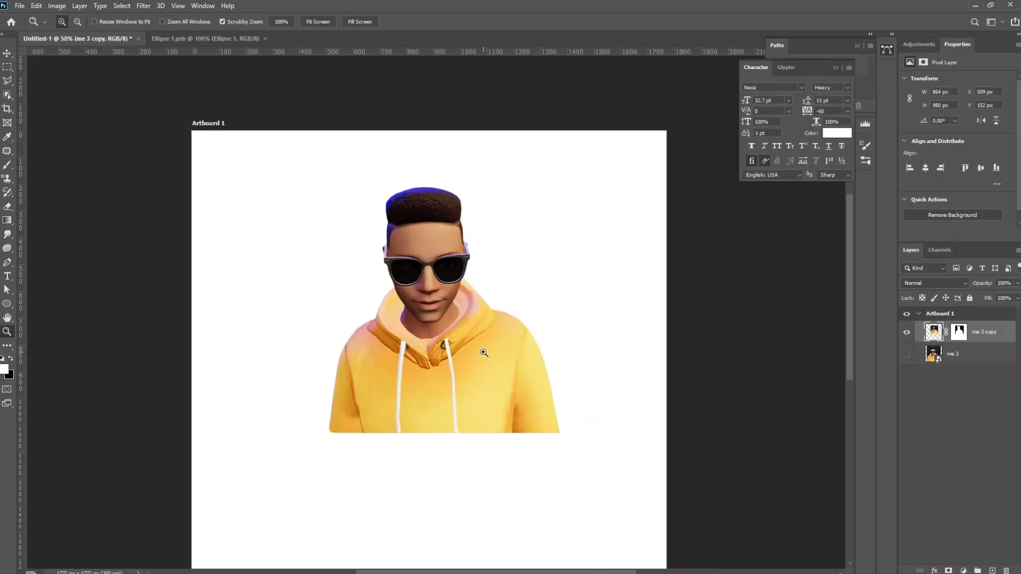
left_click_drag(482, 369, 551, 321)
key("v")
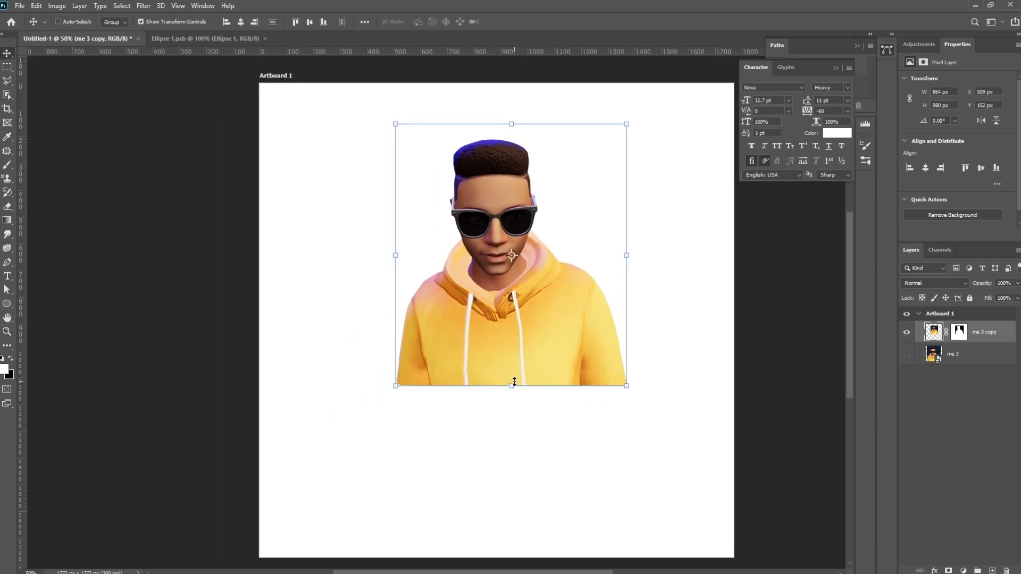